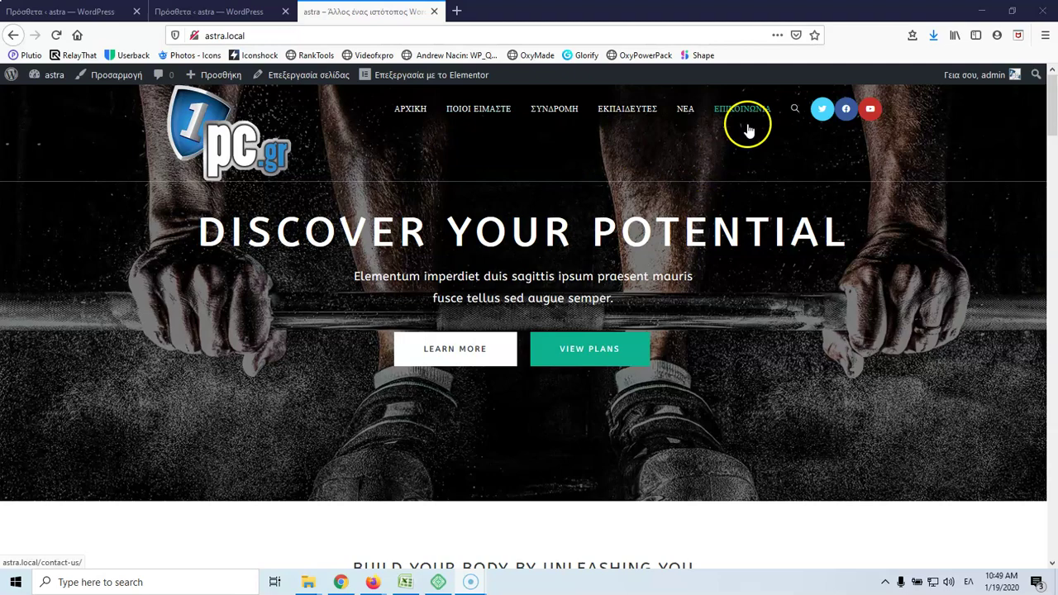
Open the site's Νέα page and examine the first article's preview for labels still in English
{"action": "scroll", "coordinate": [550, 413], "scroll_direction": "down", "scroll_amount": 12}
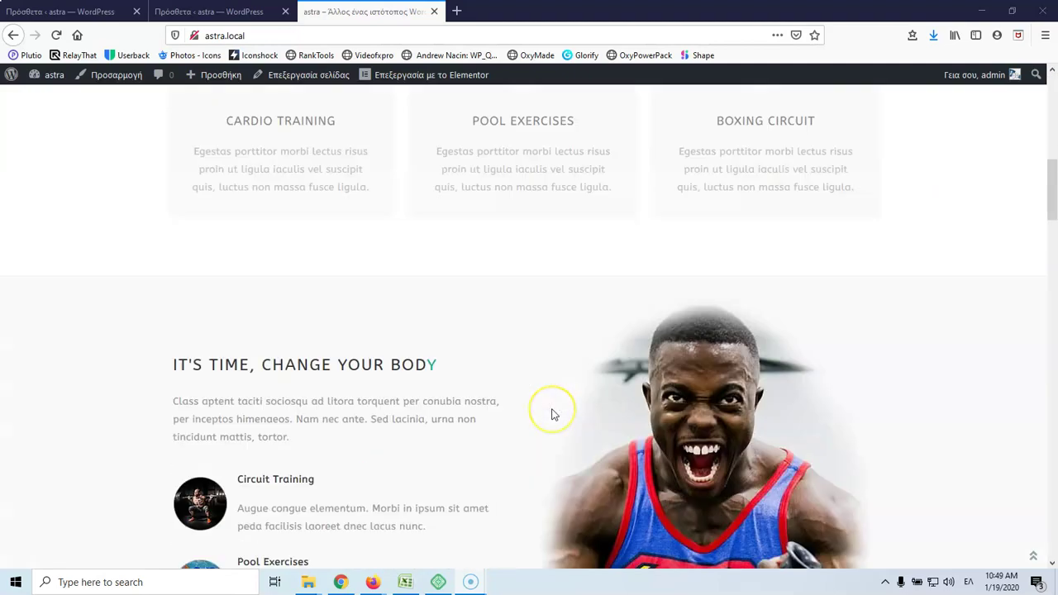
{"action": "scroll", "coordinate": [553, 413], "scroll_direction": "up", "scroll_amount": 12}
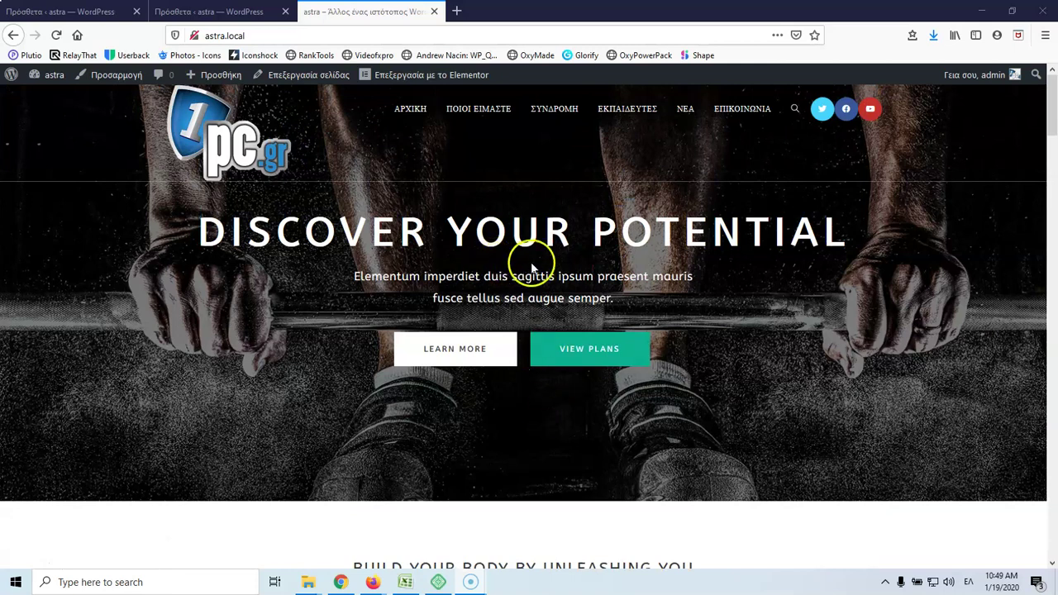
{"action": "left_click", "coordinate": [688, 113]}
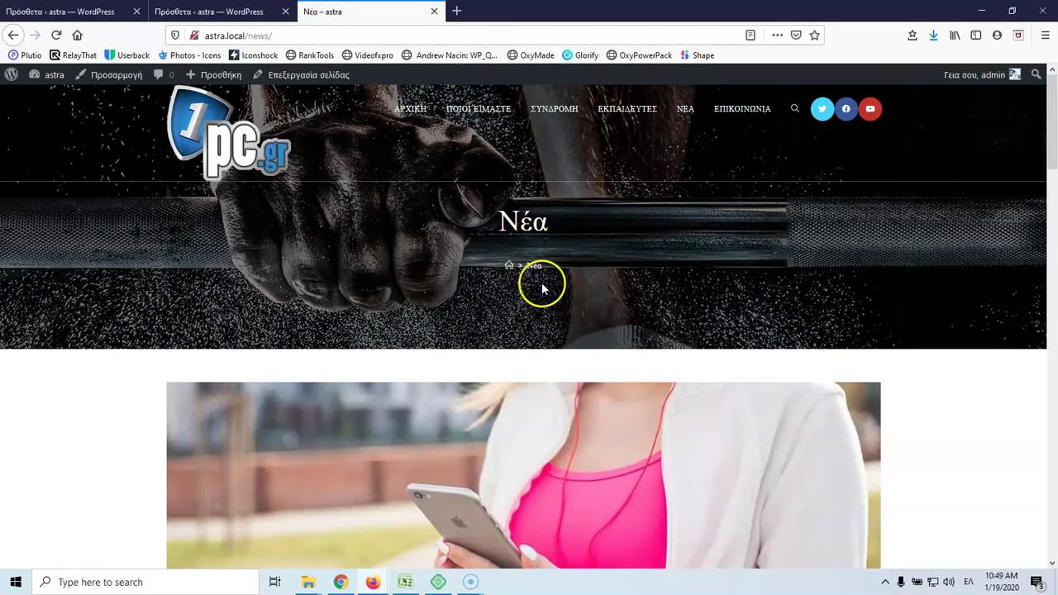
{"action": "scroll", "coordinate": [540, 286], "scroll_direction": "down", "scroll_amount": 5}
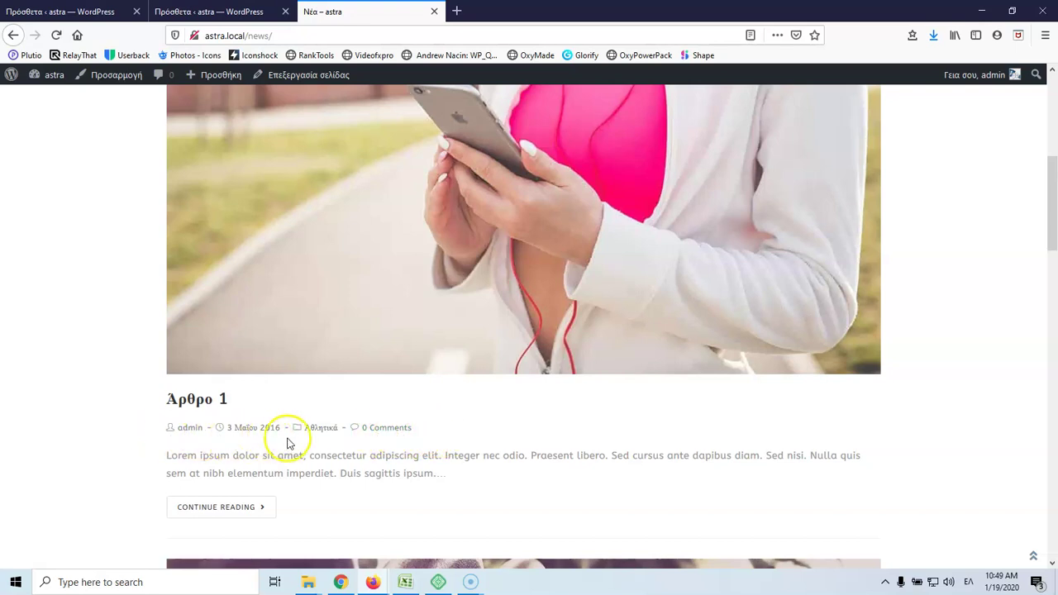
{"action": "scroll", "coordinate": [212, 455], "scroll_direction": "down", "scroll_amount": 2}
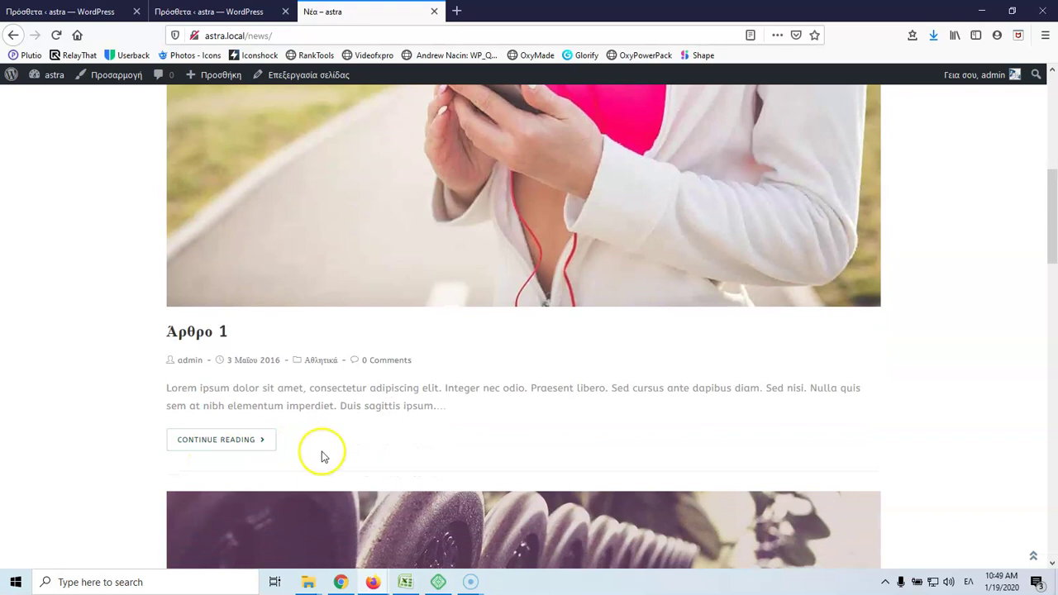
Open the full Άρθρο 1 article in a new browser tab and look through it down to the comment form
{"action": "right_click", "coordinate": [214, 438]}
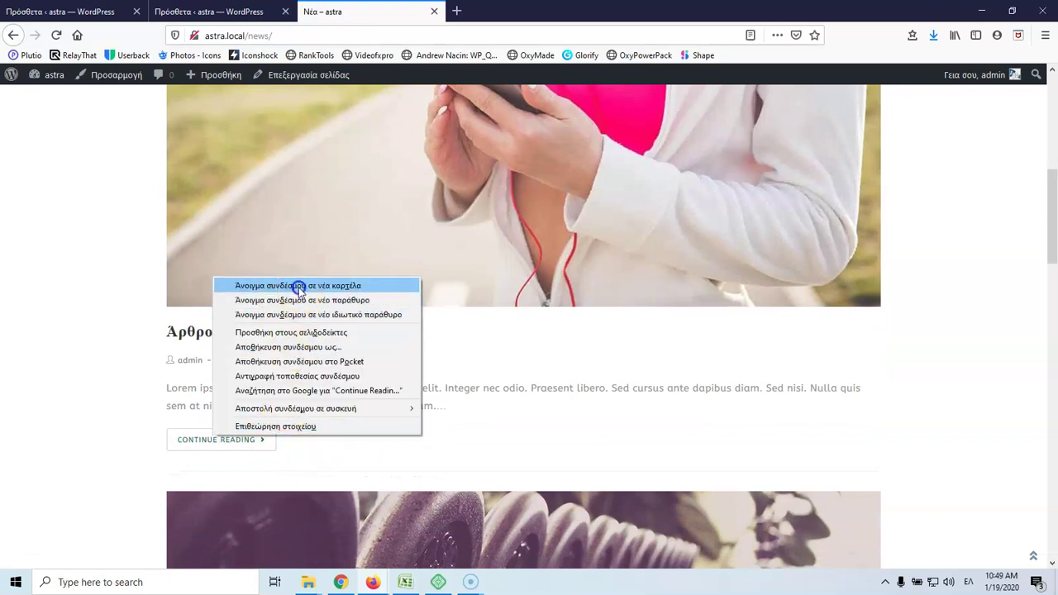
{"action": "left_click", "coordinate": [297, 286]}
{"action": "left_click", "coordinate": [513, 10]}
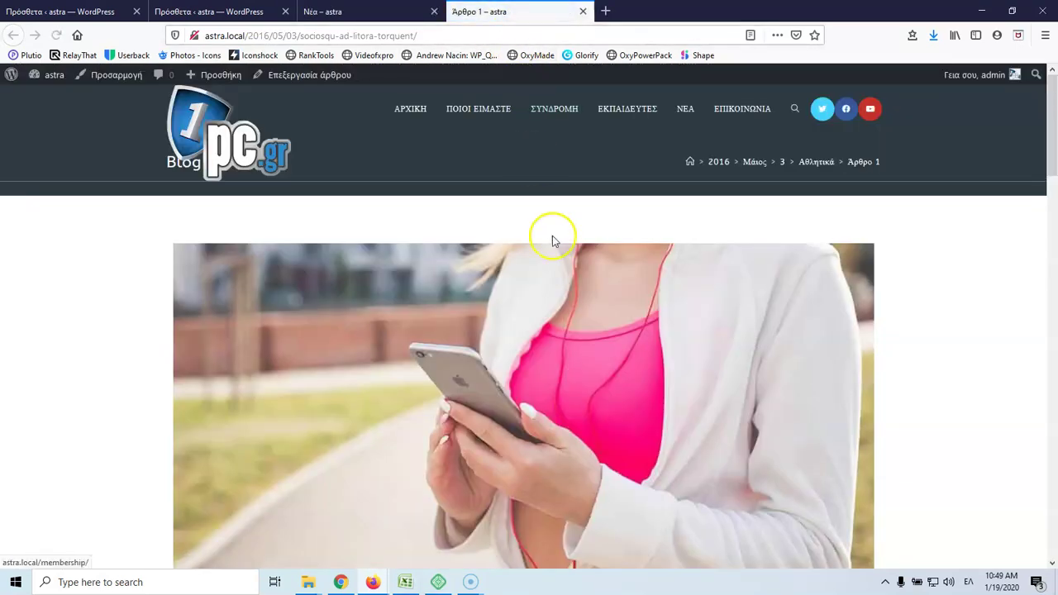
{"action": "scroll", "coordinate": [553, 240], "scroll_direction": "down", "scroll_amount": 20}
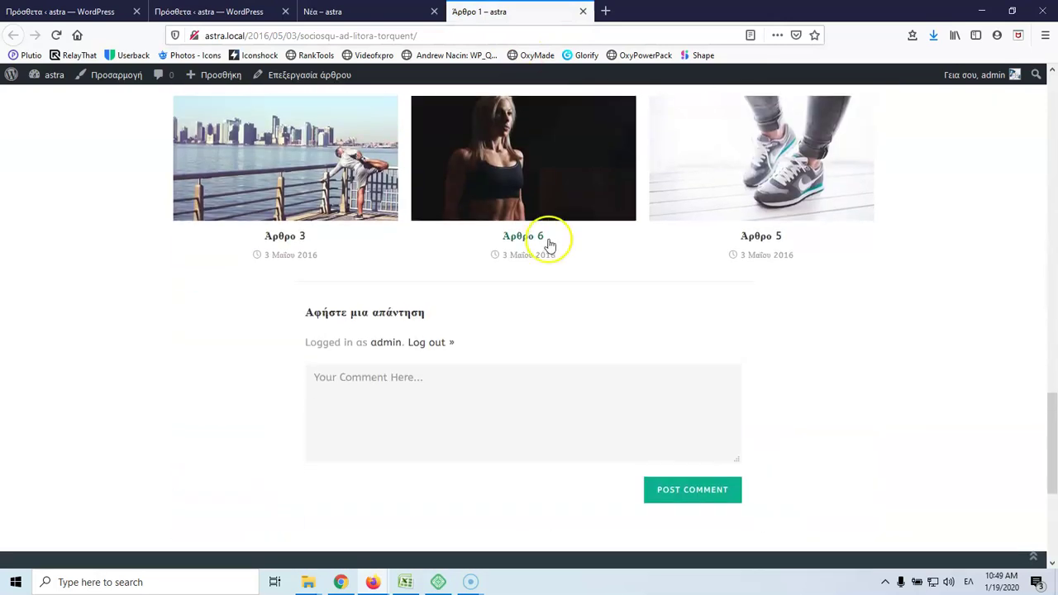
Go to the previous post, Άρθρο 2, and examine its post navigation, related posts and comment form for untranslated text
{"action": "scroll", "coordinate": [550, 246], "scroll_direction": "up", "scroll_amount": 5}
{"action": "left_click", "coordinate": [231, 405]}
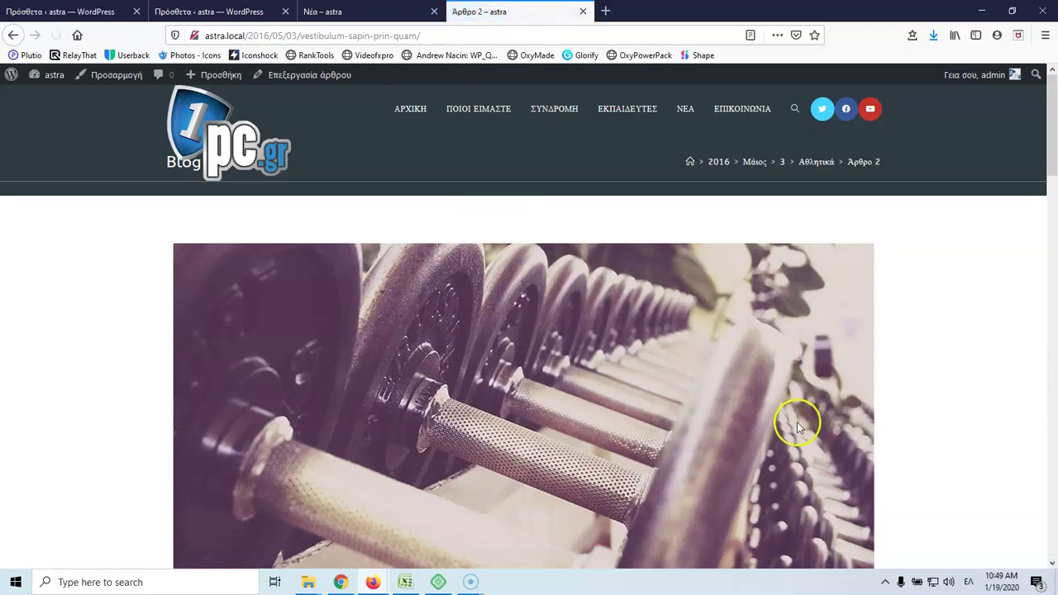
{"action": "scroll", "coordinate": [799, 422], "scroll_direction": "down", "scroll_amount": 10}
{"action": "scroll", "coordinate": [799, 397], "scroll_direction": "down", "scroll_amount": 5}
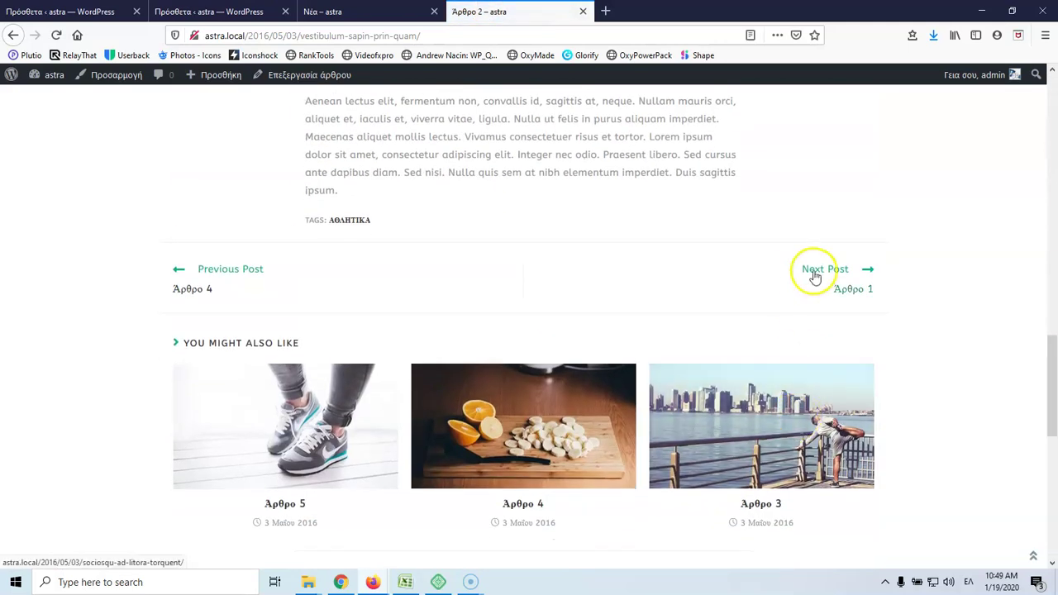
{"action": "scroll", "coordinate": [669, 349], "scroll_direction": "down", "scroll_amount": 3}
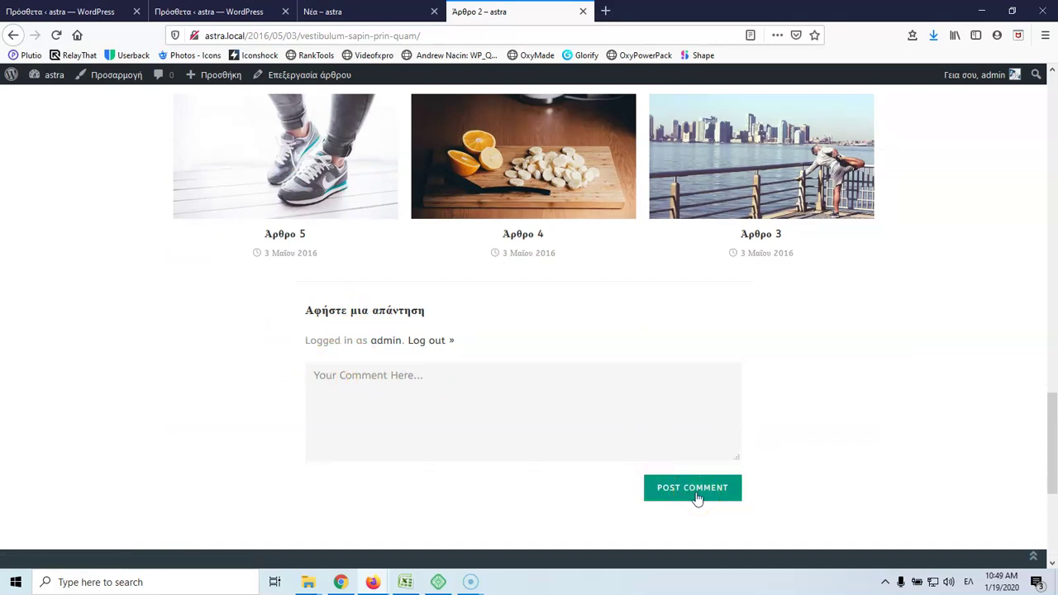
{"action": "scroll", "coordinate": [708, 456], "scroll_direction": "down", "scroll_amount": 3}
{"action": "scroll", "coordinate": [711, 458], "scroll_direction": "up", "scroll_amount": 10}
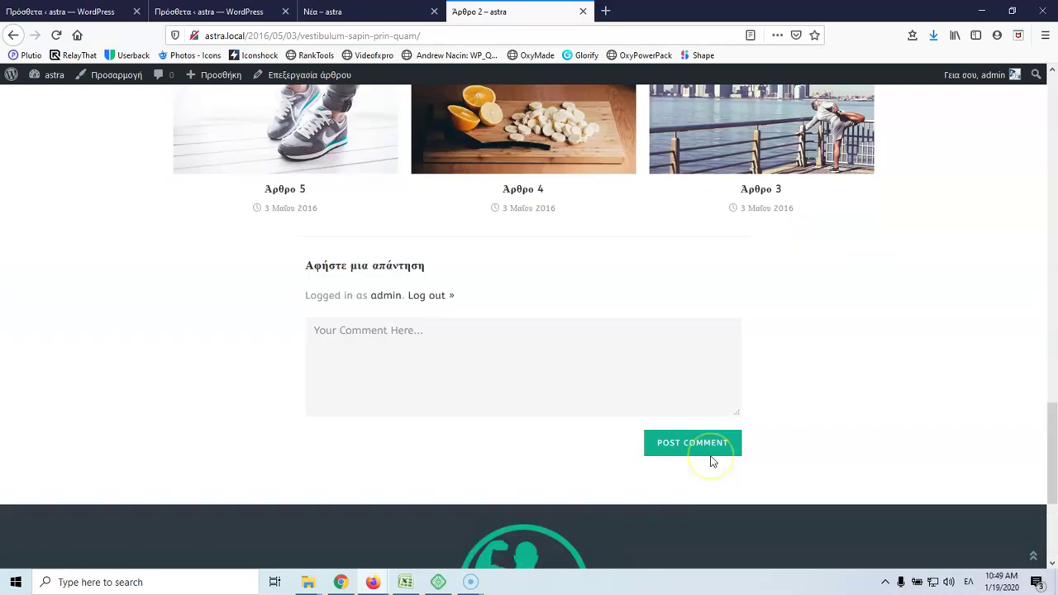
{"action": "scroll", "coordinate": [710, 461], "scroll_direction": "up", "scroll_amount": 10}
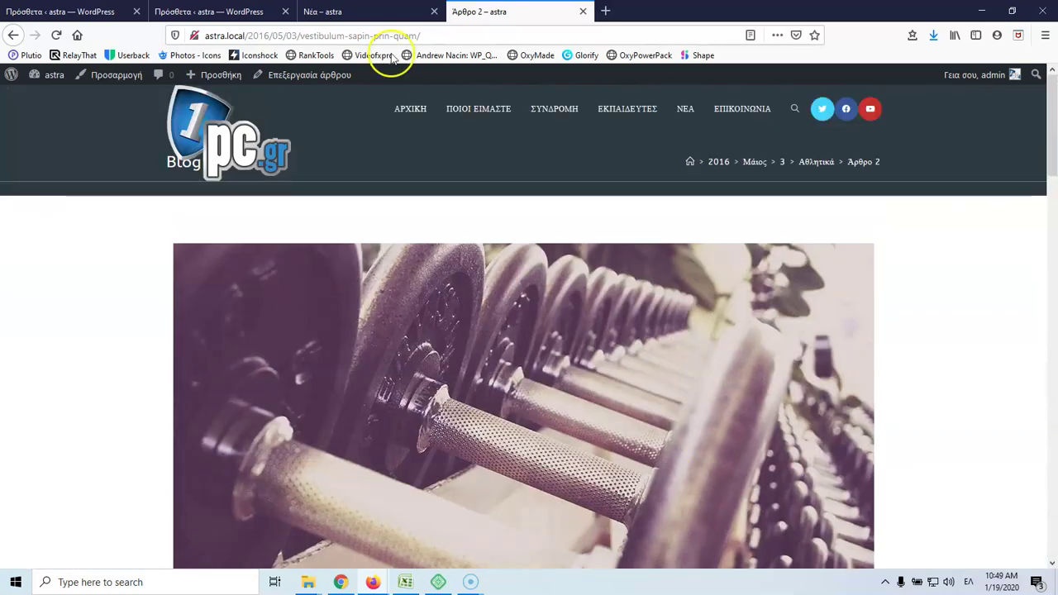
Search the WordPress plugin directory for "loco", and install and activate Loco Translate
{"action": "left_click", "coordinate": [75, 12]}
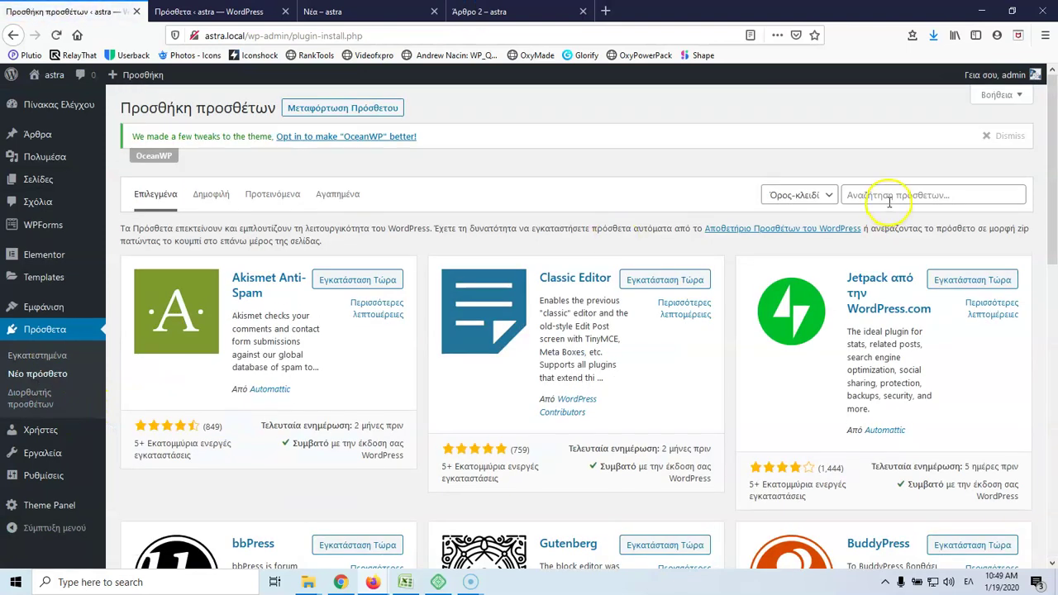
{"action": "left_click", "coordinate": [889, 198]}
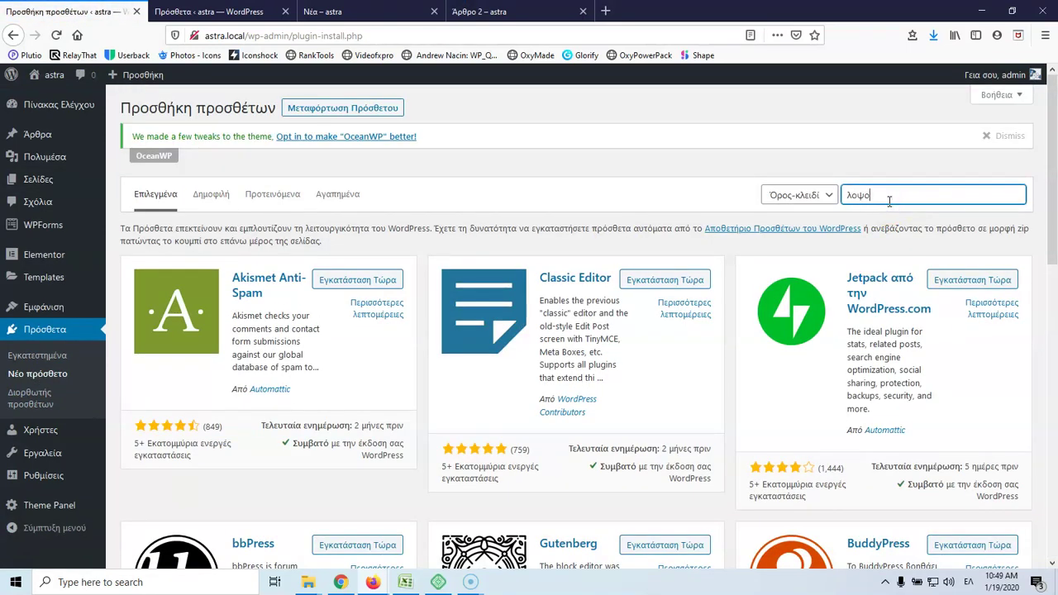
{"action": "type", "text": "λοψο"}
{"action": "double_click", "coordinate": [893, 199]}
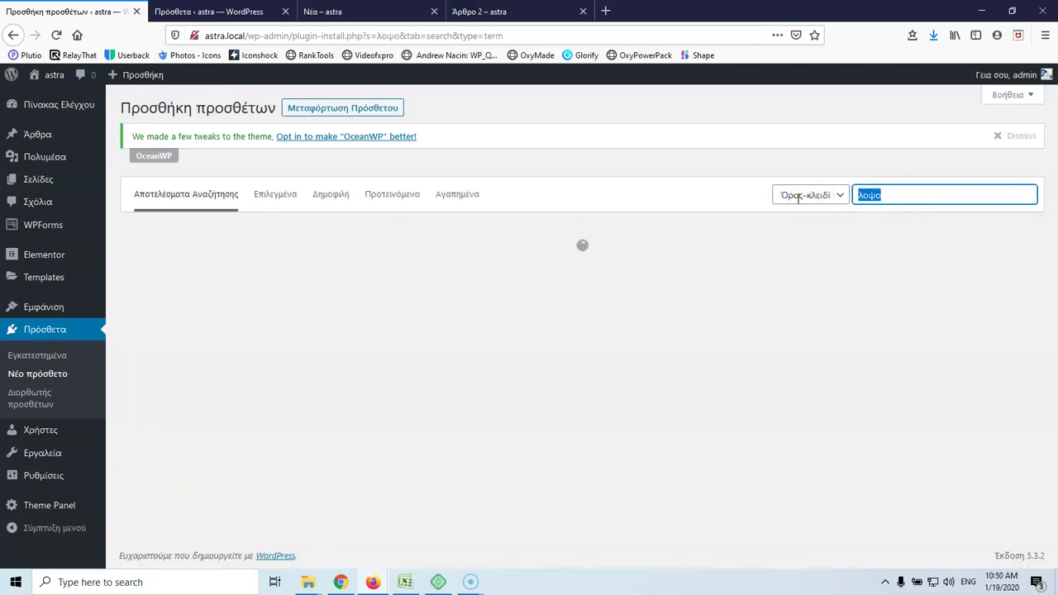
{"action": "type", "text": "loco"}
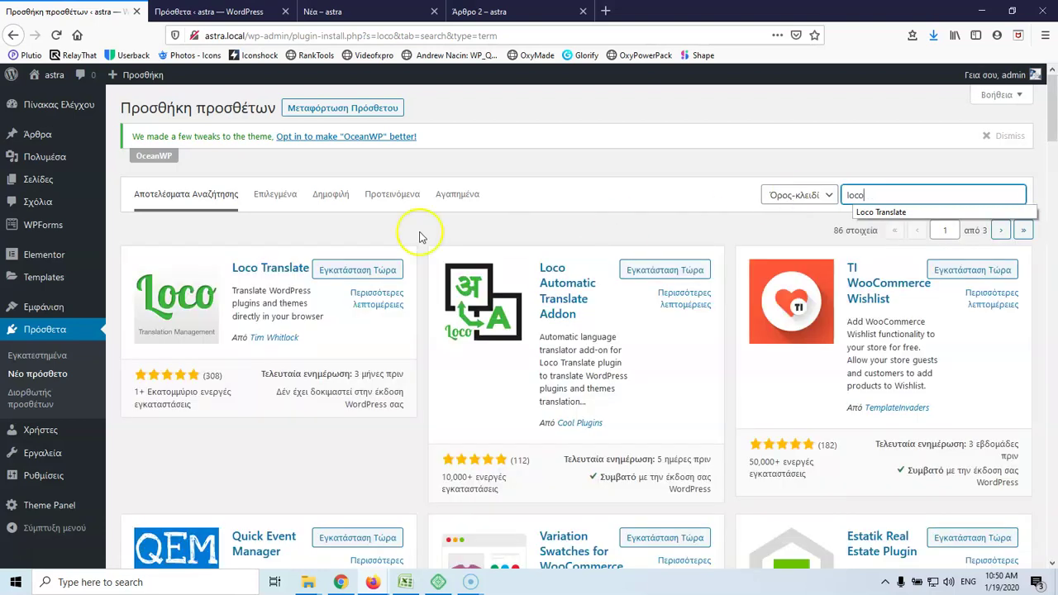
{"action": "left_click", "coordinate": [356, 270]}
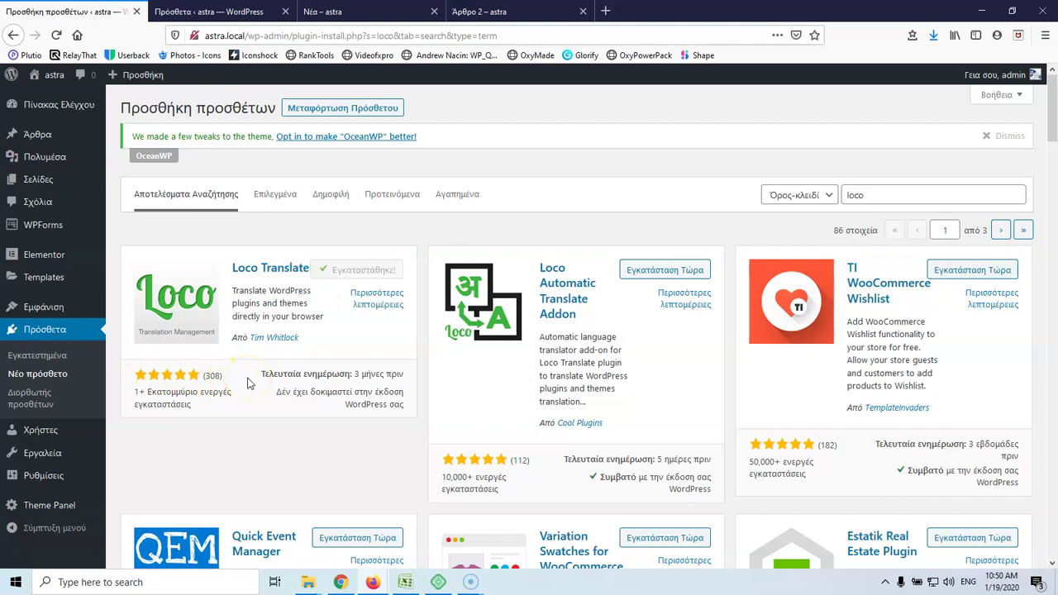
{"action": "left_click", "coordinate": [365, 271]}
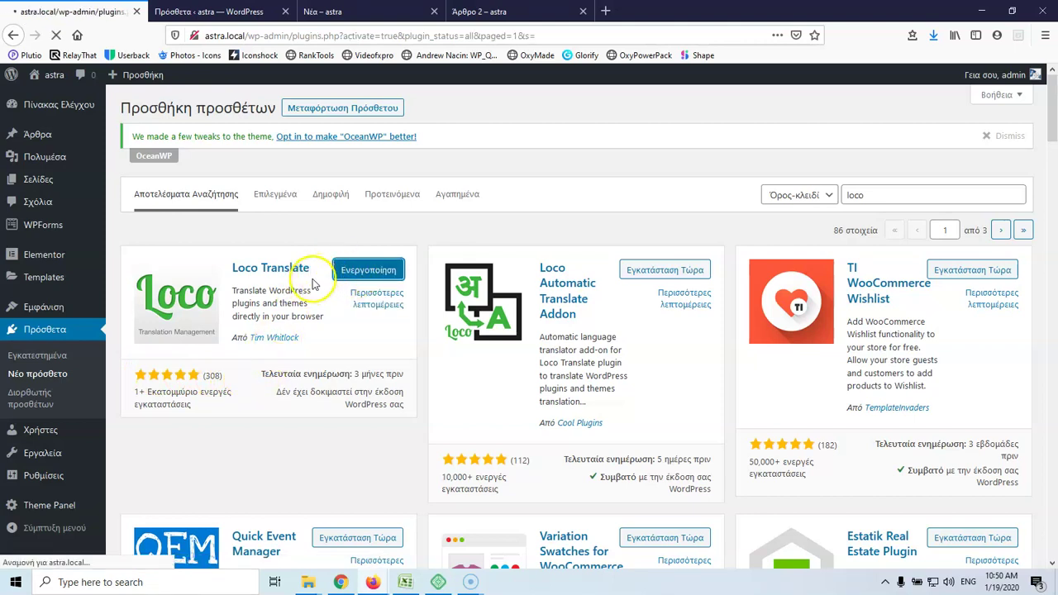
Review the Loco Translate plugin settings and open its list of theme translations
{"action": "scroll", "coordinate": [35, 307], "scroll_direction": "down", "scroll_amount": 3}
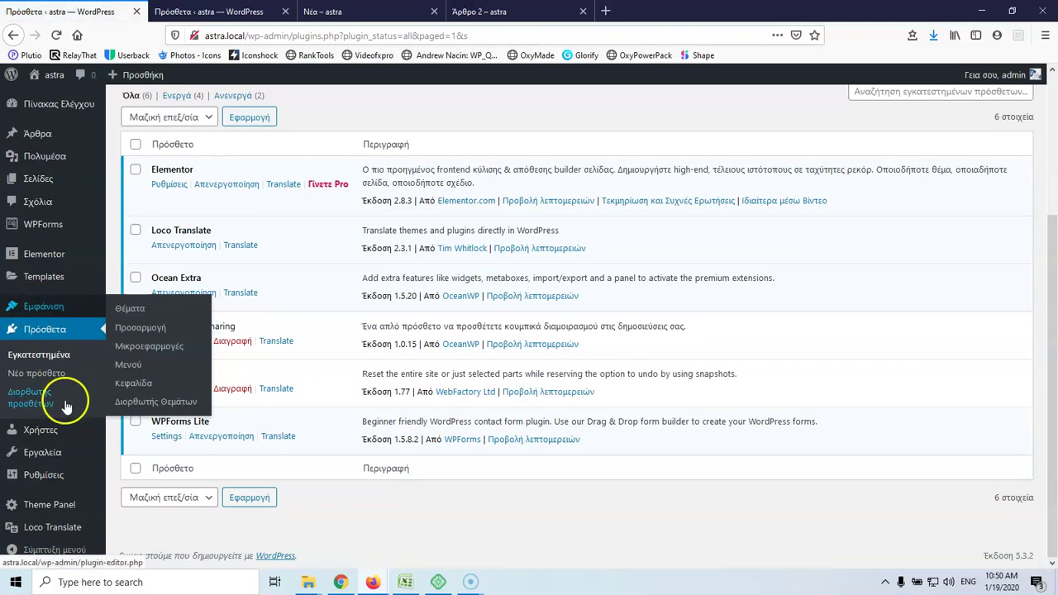
{"action": "mouse_move", "coordinate": [56, 530]}
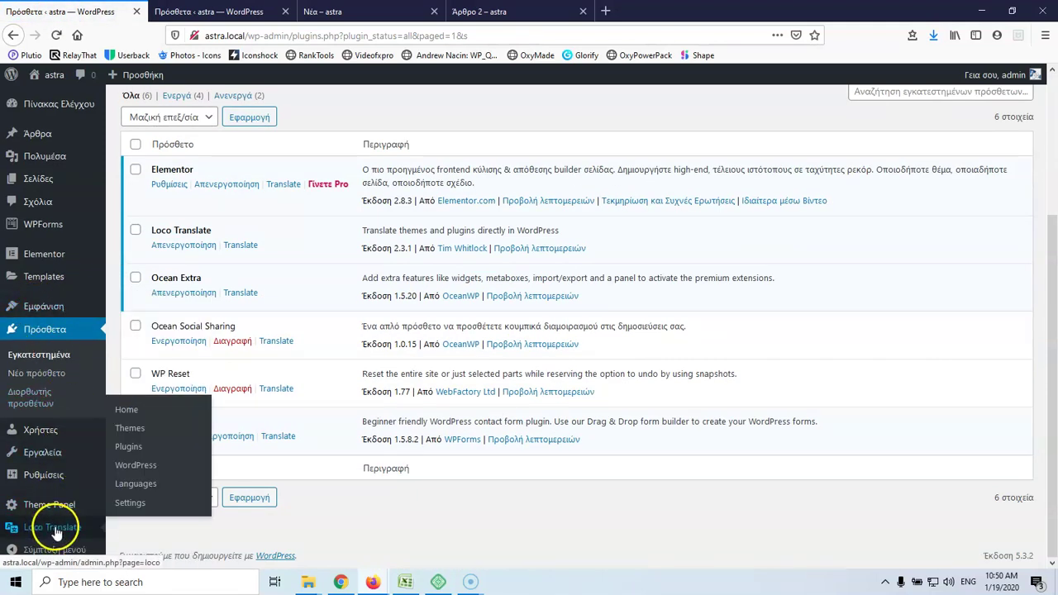
{"action": "left_click", "coordinate": [129, 505]}
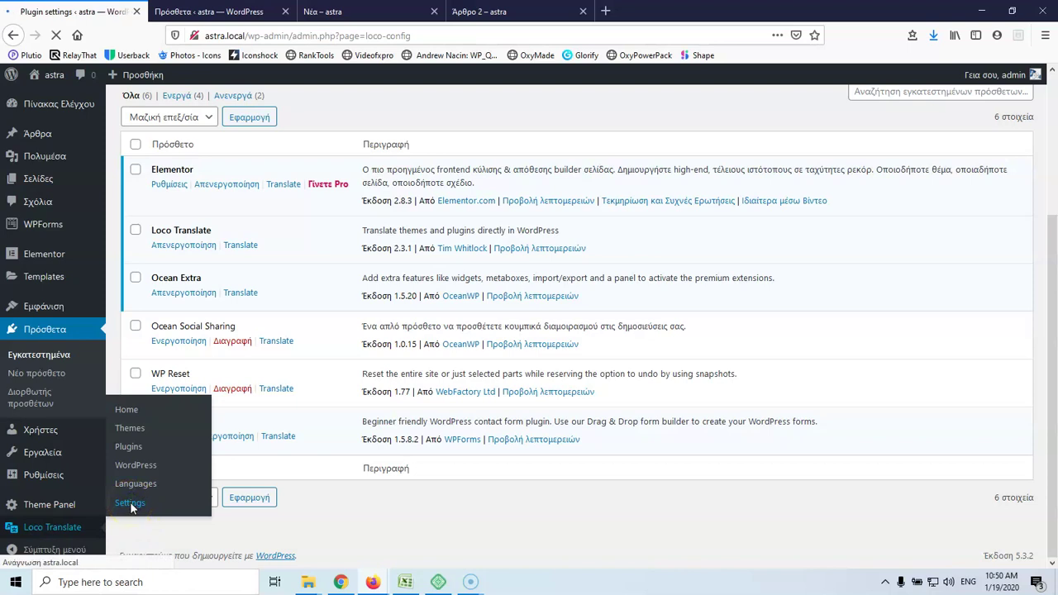
{"action": "scroll", "coordinate": [348, 318], "scroll_direction": "down", "scroll_amount": 4}
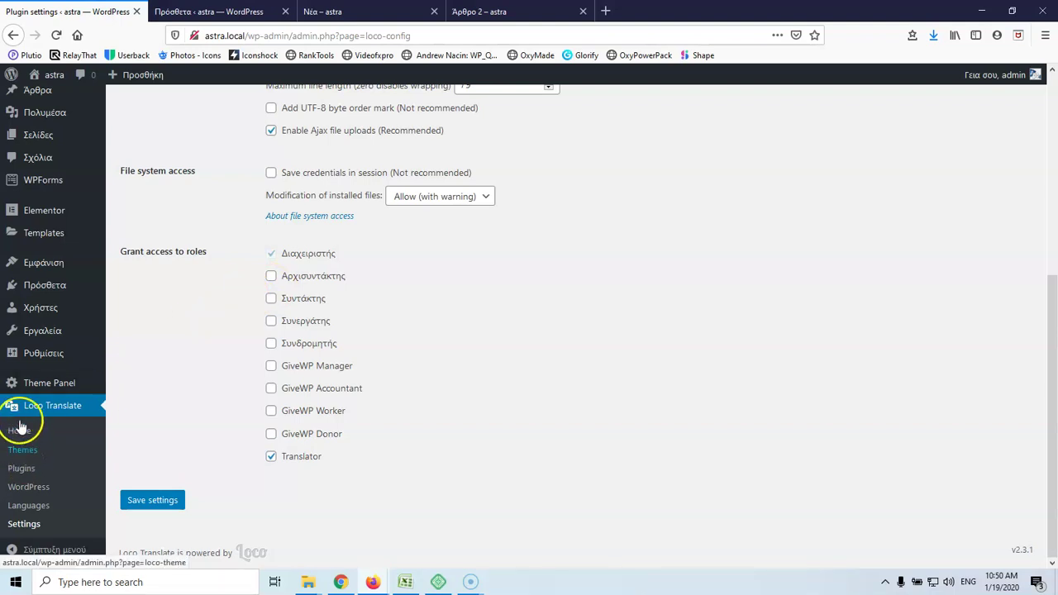
{"action": "left_click", "coordinate": [21, 453]}
Return to the site's Νέα page and examine the Άρθρο 1 preview for theme text that needs translating
{"action": "left_click", "coordinate": [229, 7]}
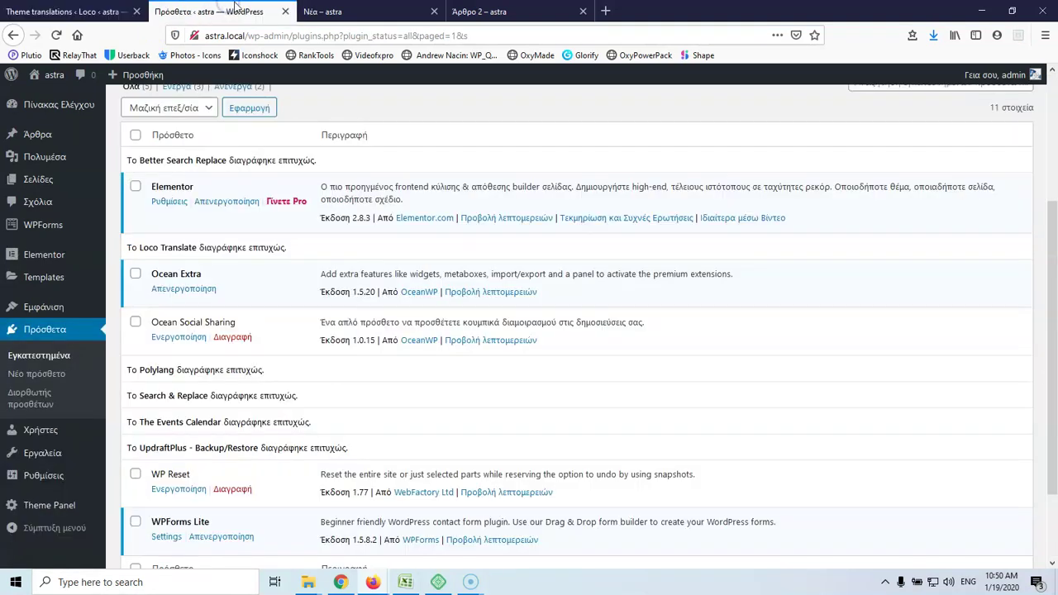
{"action": "left_click", "coordinate": [388, 10]}
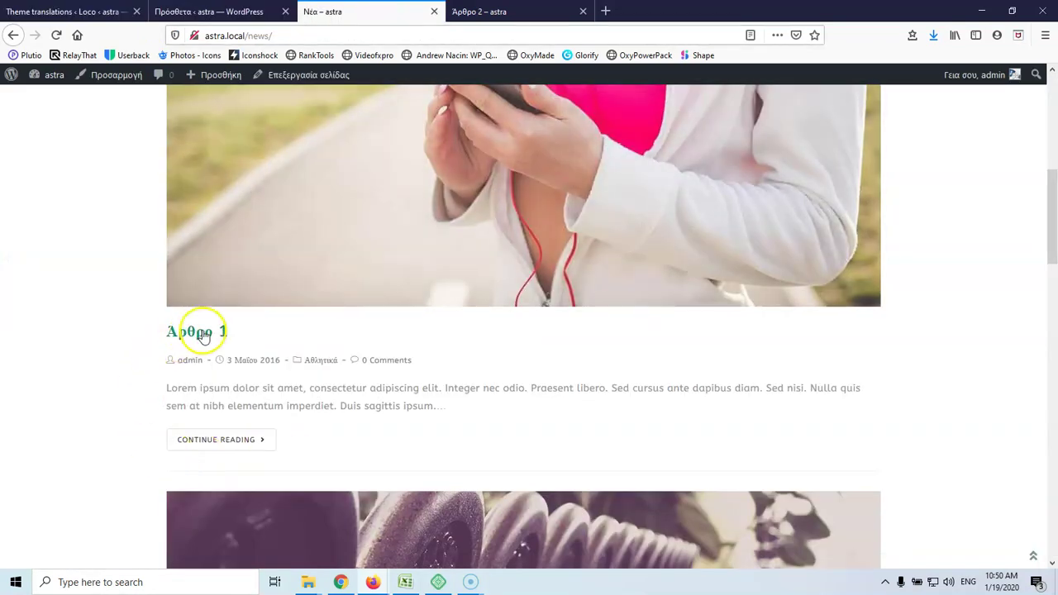
{"action": "scroll", "coordinate": [62, 422], "scroll_direction": "up", "scroll_amount": 4}
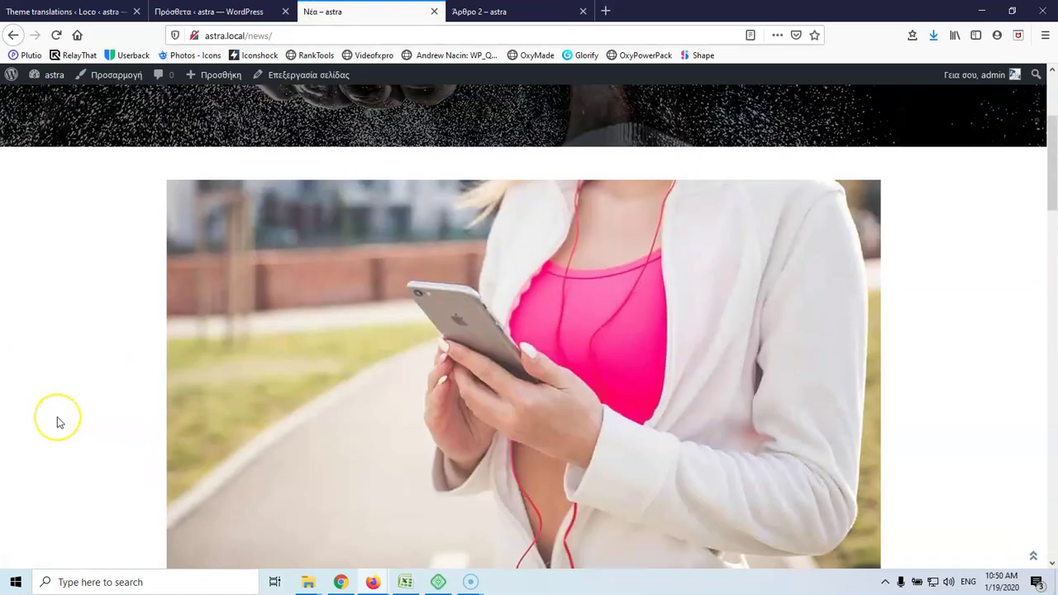
{"action": "scroll", "coordinate": [57, 422], "scroll_direction": "down", "scroll_amount": 3}
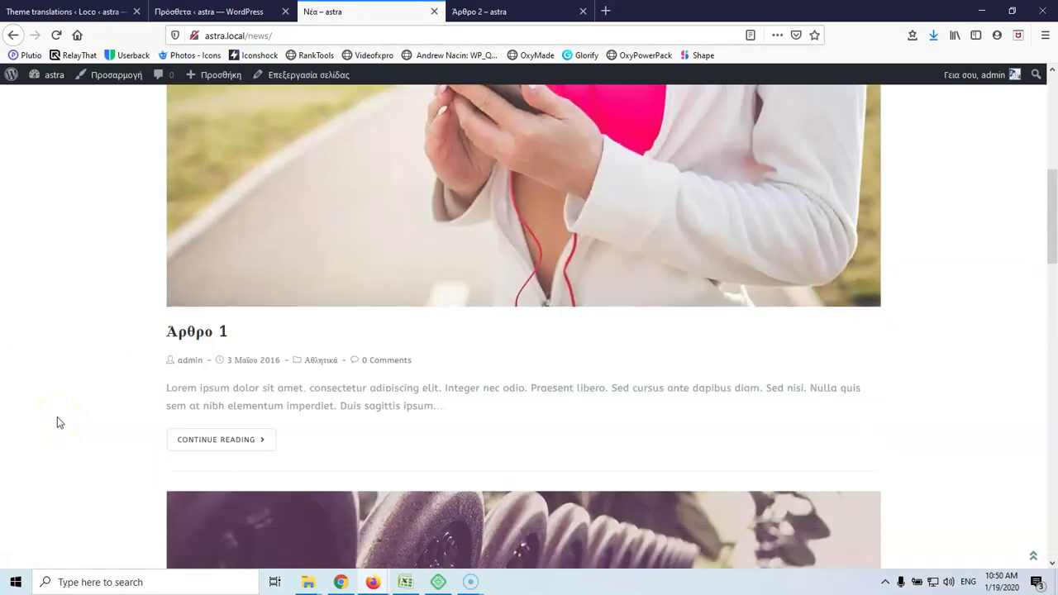
{"action": "scroll", "coordinate": [57, 423], "scroll_direction": "up", "scroll_amount": 1}
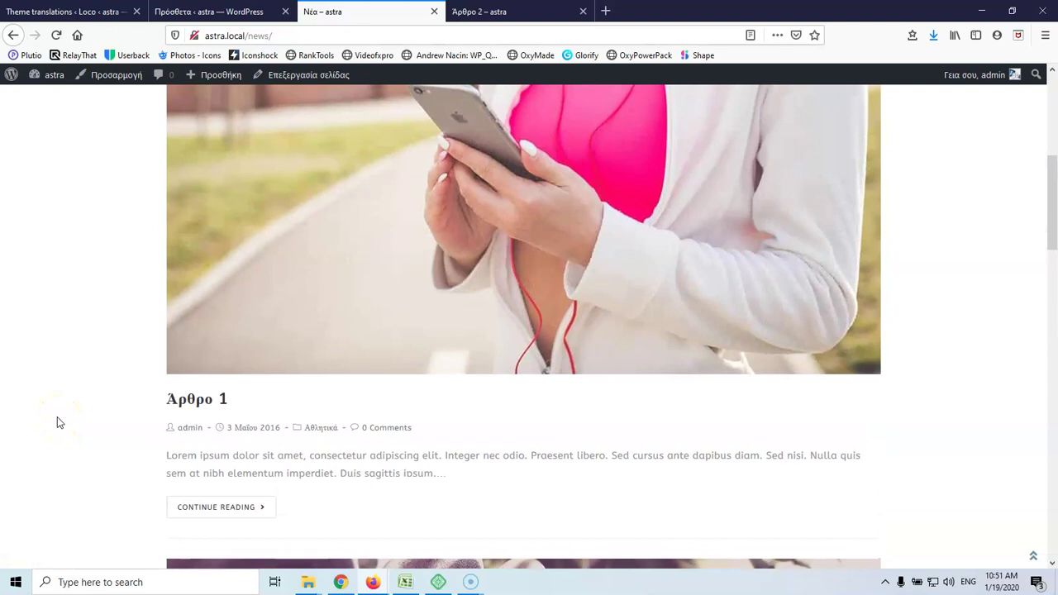
{"action": "scroll", "coordinate": [57, 417], "scroll_direction": "up", "scroll_amount": 1}
{"action": "scroll", "coordinate": [57, 417], "scroll_direction": "down", "scroll_amount": 2}
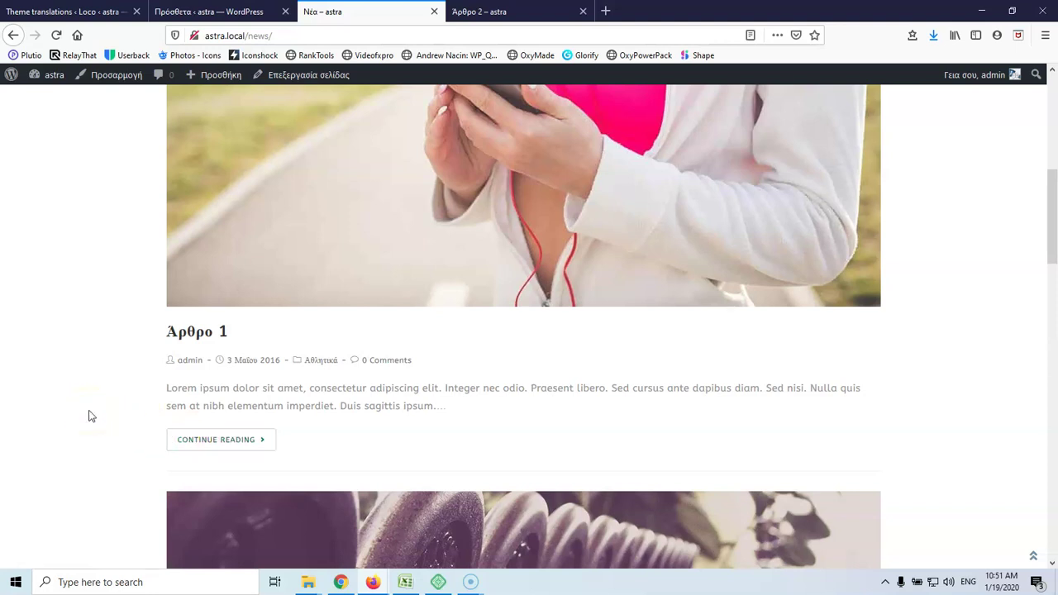
Permanently delete the Ελληνικά translation file oceanwp-el.po of the OceanWP theme in Loco Translate and check the language list
{"action": "left_click", "coordinate": [188, 8]}
{"action": "left_click", "coordinate": [83, 9]}
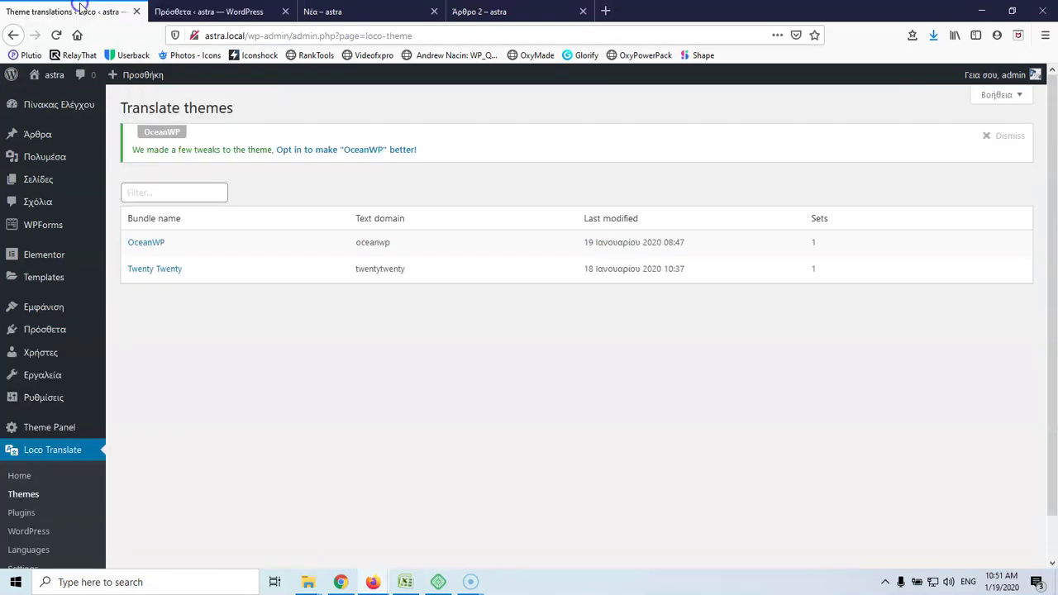
{"action": "left_click", "coordinate": [147, 243]}
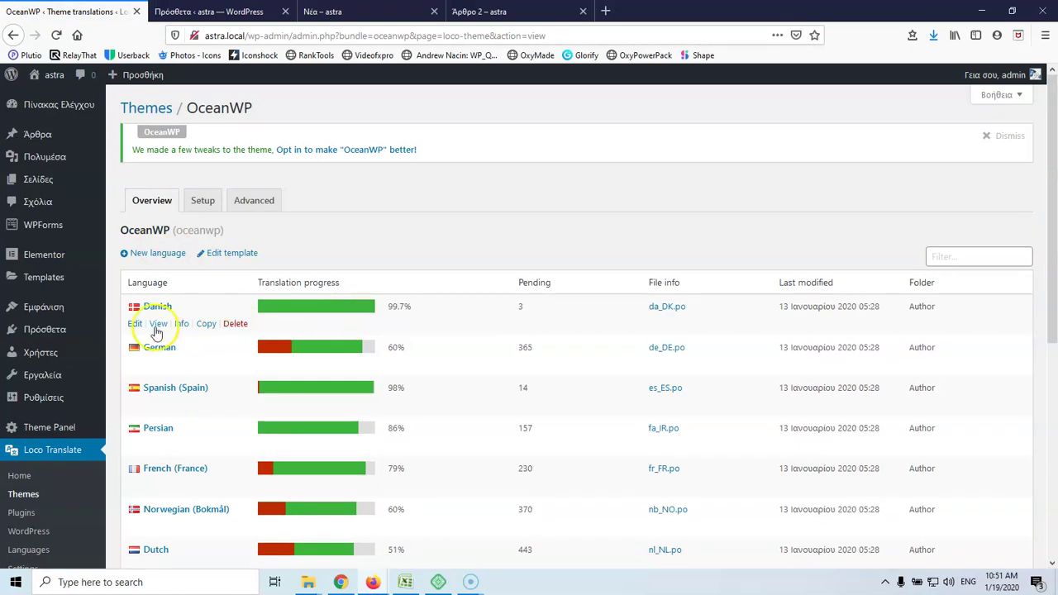
{"action": "scroll", "coordinate": [161, 339], "scroll_direction": "down", "scroll_amount": 5}
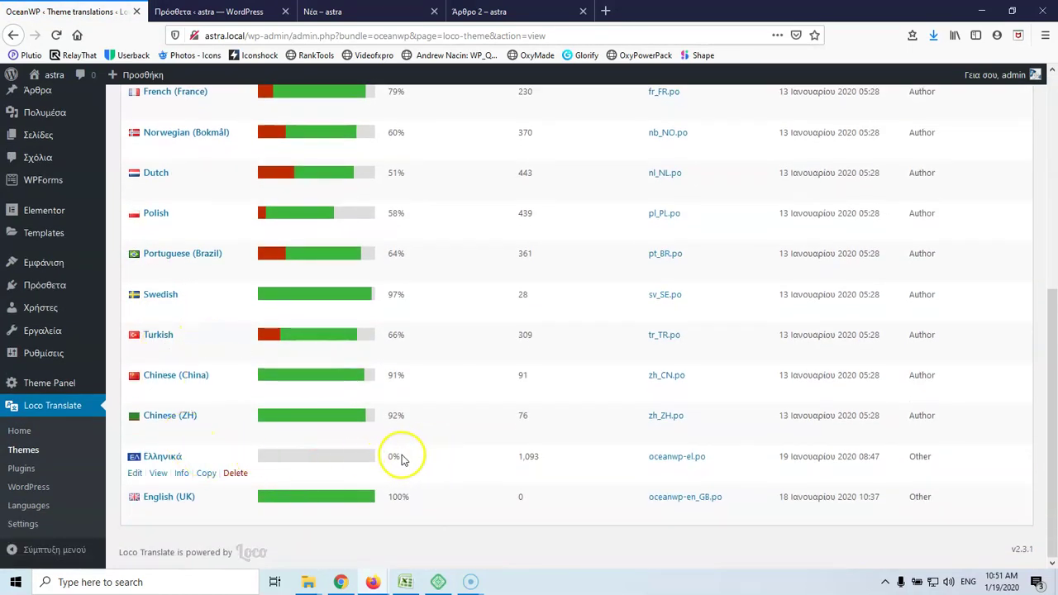
{"action": "left_click", "coordinate": [235, 472]}
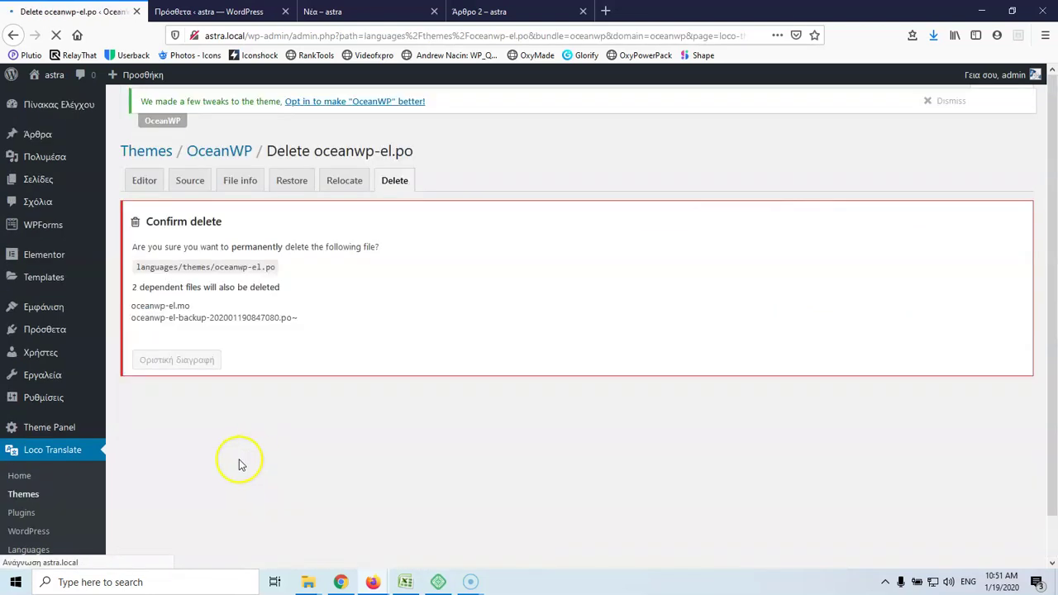
{"action": "left_click", "coordinate": [167, 418]}
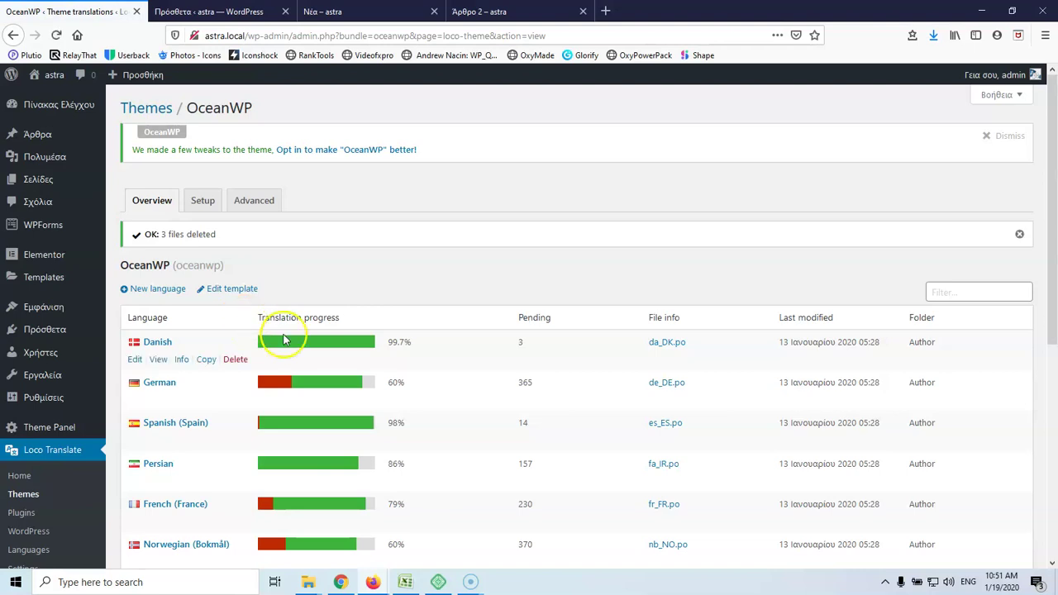
{"action": "scroll", "coordinate": [383, 408], "scroll_direction": "down", "scroll_amount": 4}
{"action": "scroll", "coordinate": [396, 405], "scroll_direction": "up", "scroll_amount": 4}
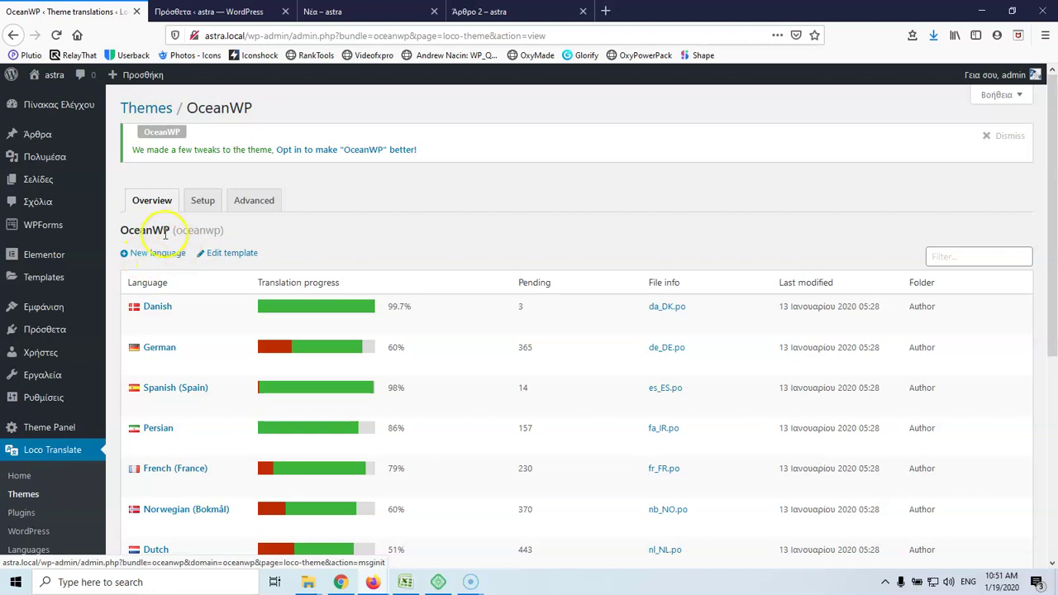
Review the Loco Translate home overview and reopen the OceanWP theme's translations from the theme list
{"action": "left_click", "coordinate": [19, 477]}
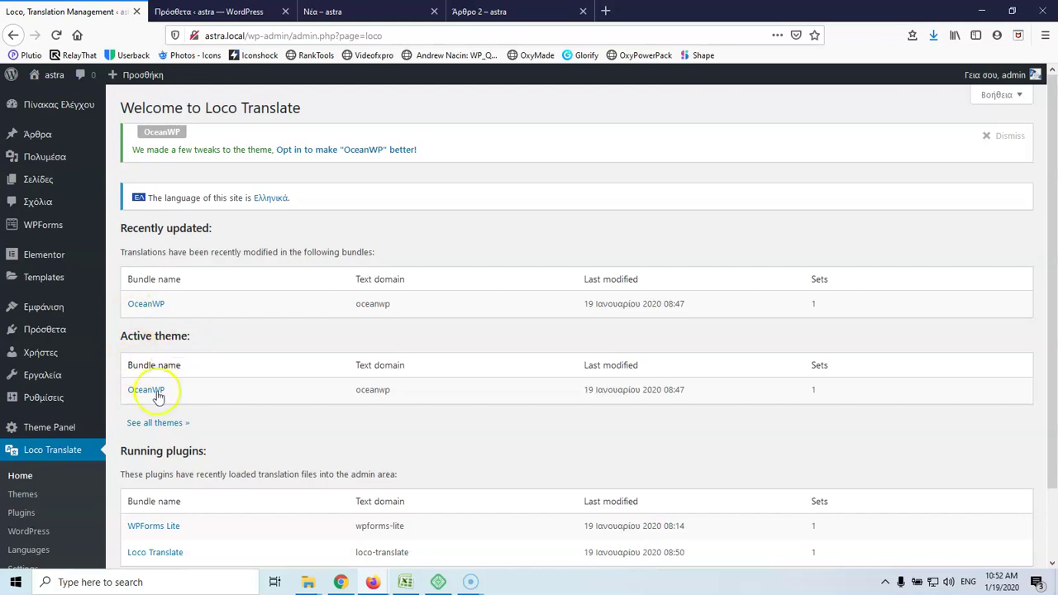
{"action": "scroll", "coordinate": [164, 402], "scroll_direction": "down", "scroll_amount": 2}
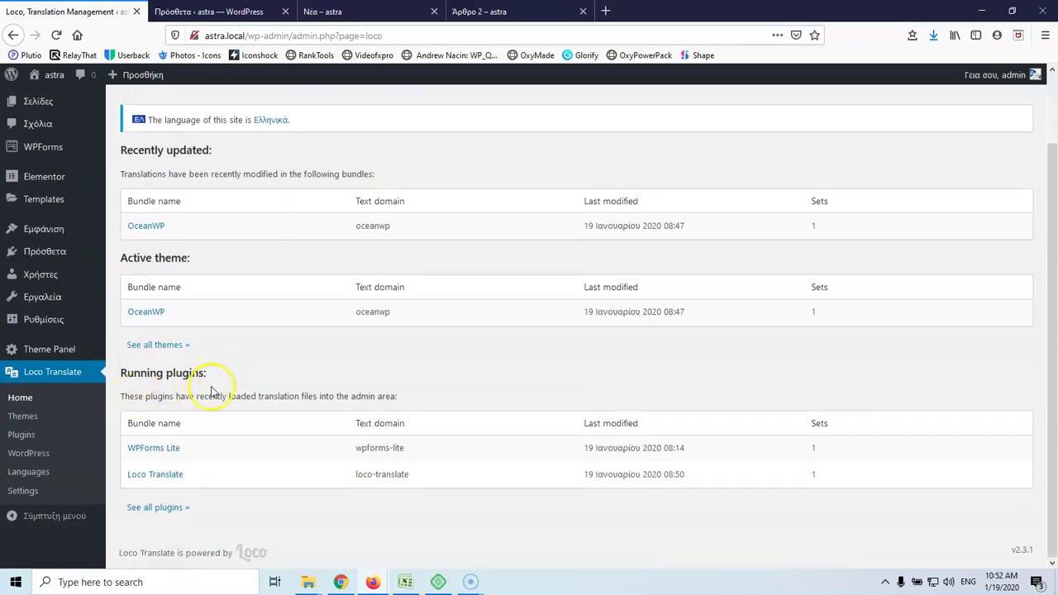
{"action": "left_click", "coordinate": [22, 419]}
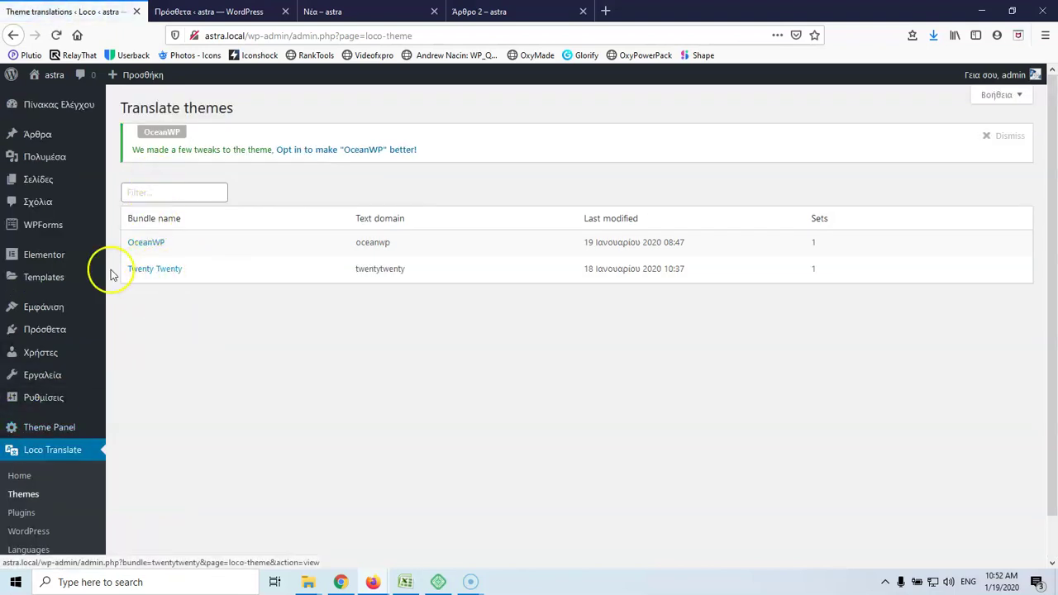
{"action": "left_click", "coordinate": [133, 247]}
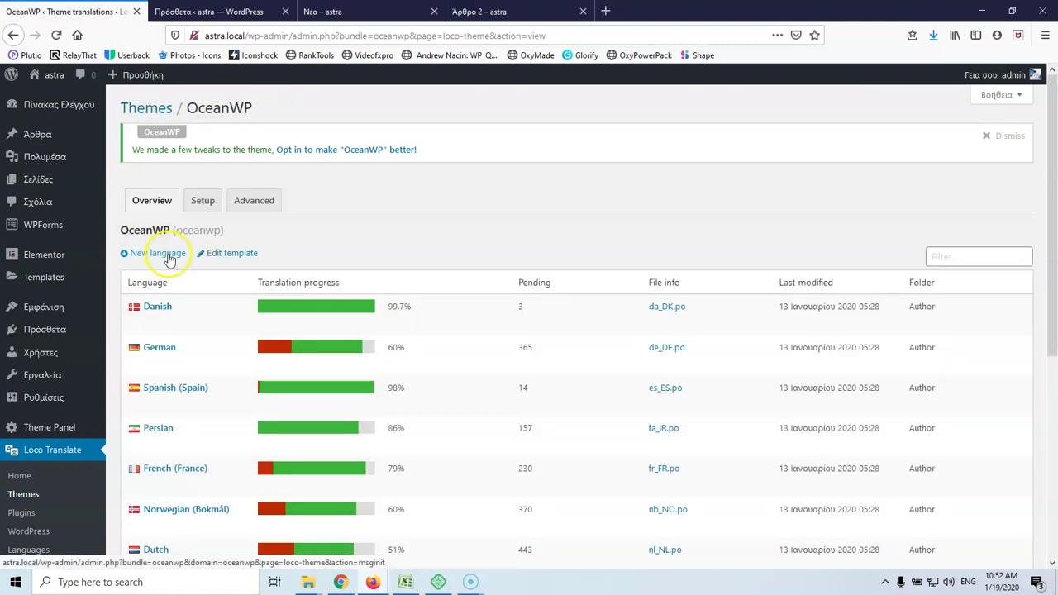
Start a new Ελληνικά translation for OceanWP, stored at languages/themes/oceanwp-el.po
{"action": "left_click", "coordinate": [166, 255]}
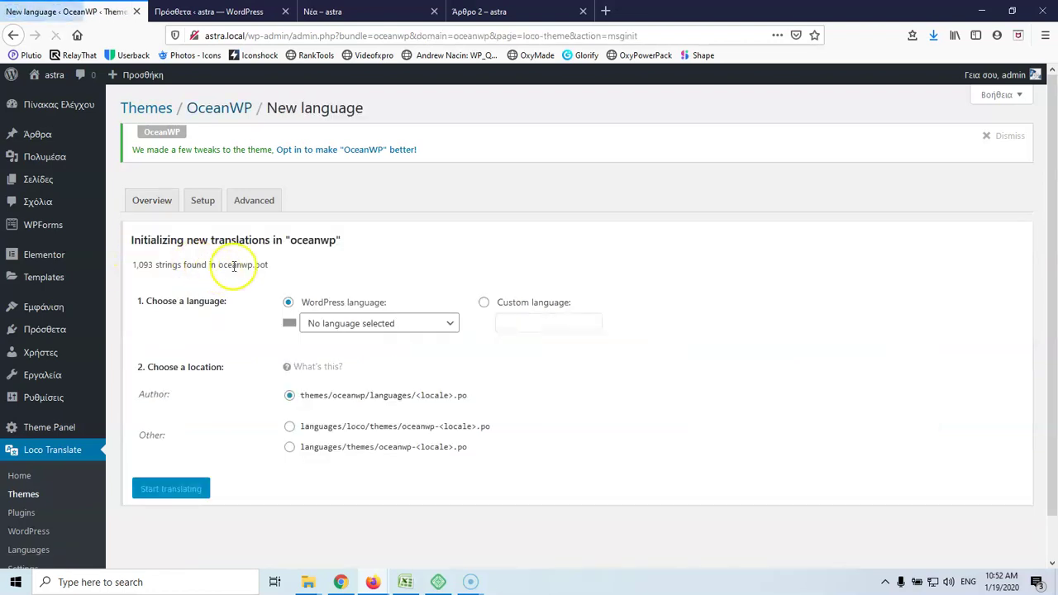
{"action": "left_click", "coordinate": [353, 324]}
{"action": "left_click", "coordinate": [339, 127]}
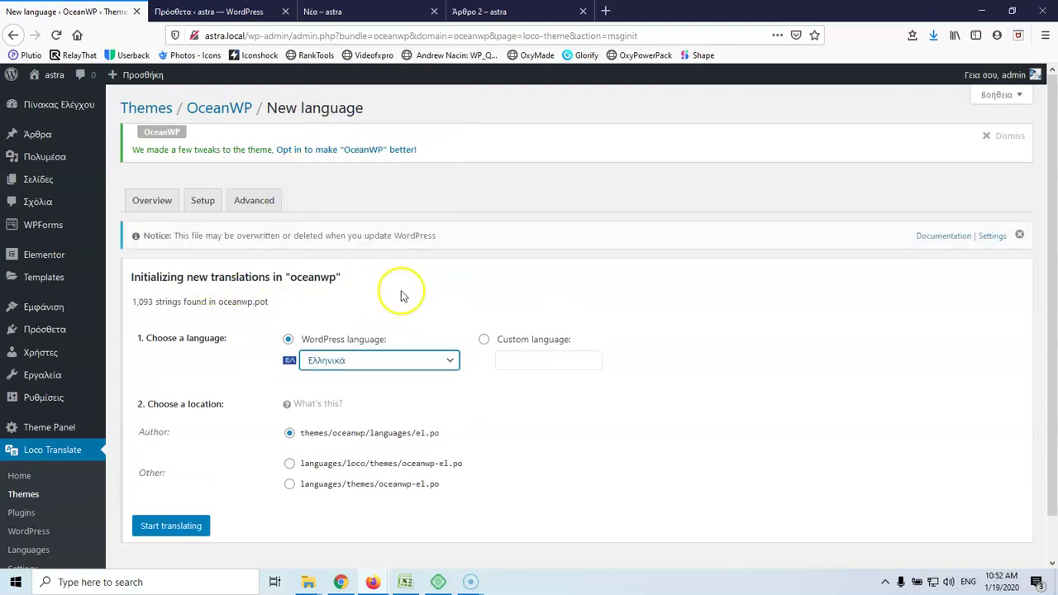
{"action": "scroll", "coordinate": [149, 298], "scroll_direction": "down", "scroll_amount": 1}
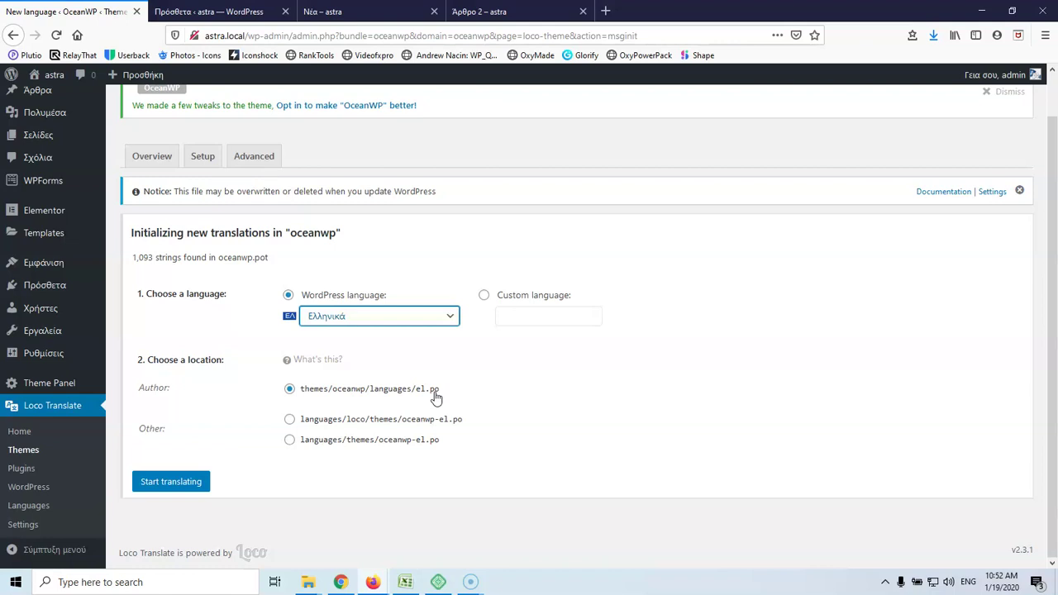
{"action": "left_click", "coordinate": [289, 440]}
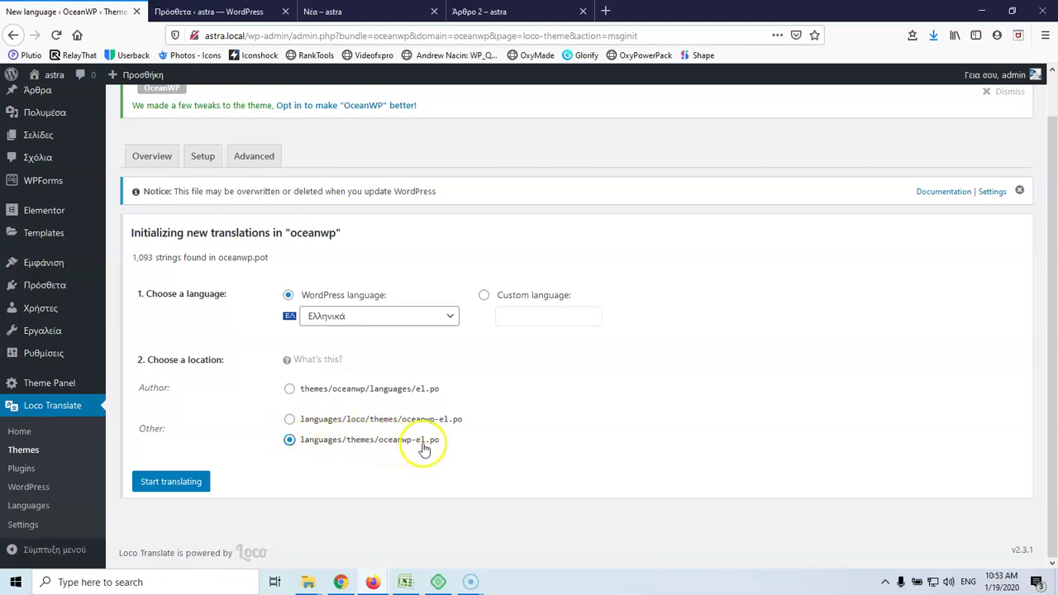
{"action": "left_click", "coordinate": [193, 486]}
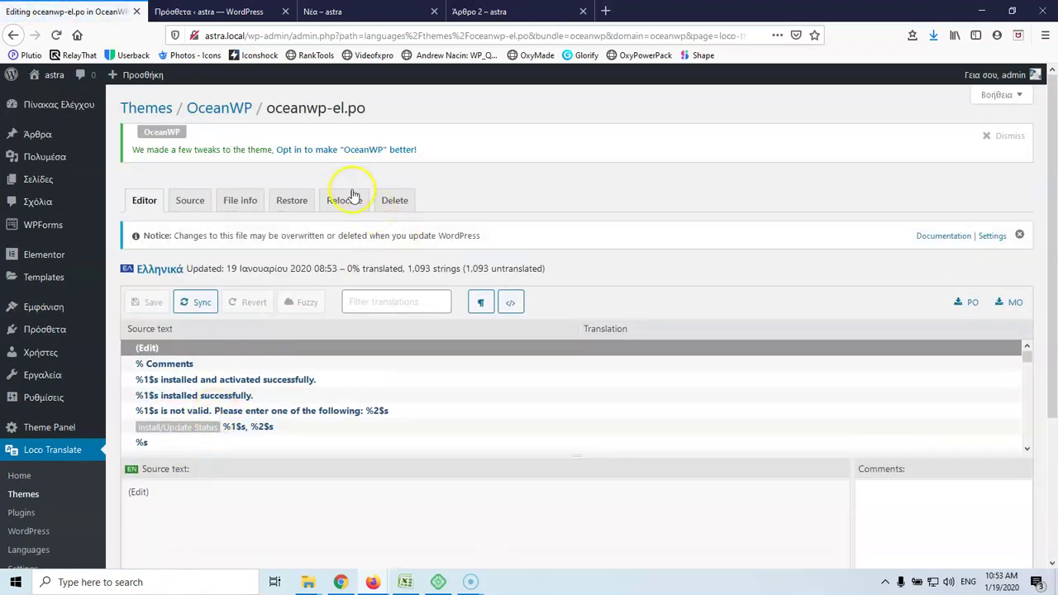
Switch to the site's Νέα page and examine the wording of the comment count under Άρθρο 1
{"action": "left_click", "coordinate": [359, 10]}
{"action": "left_click_drag", "start_coordinate": [264, 10], "coordinate": [386, 16]}
{"action": "left_click", "coordinate": [272, 12]}
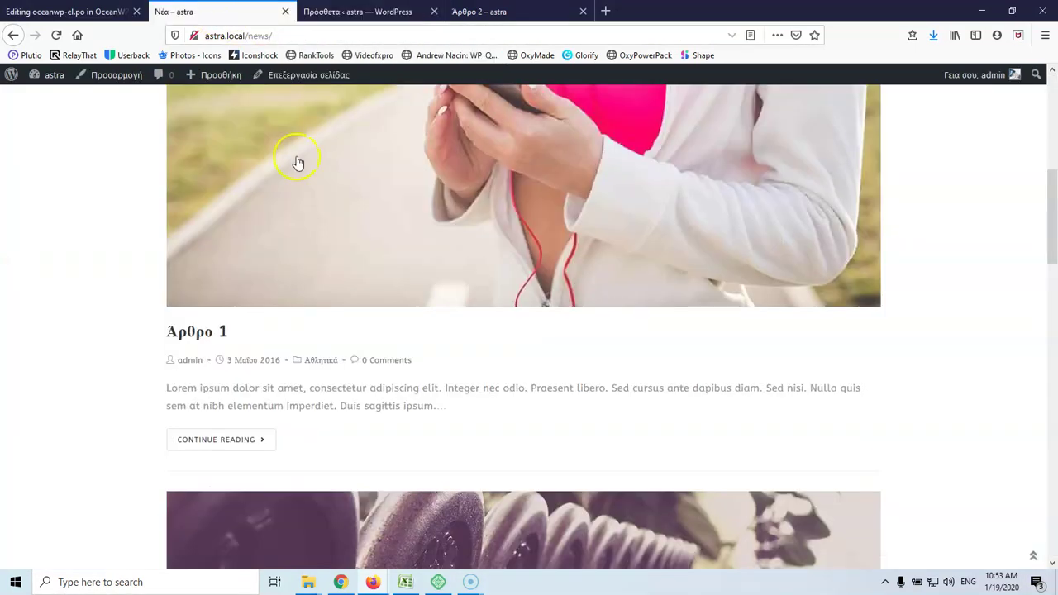
{"action": "triple_click", "coordinate": [385, 360]}
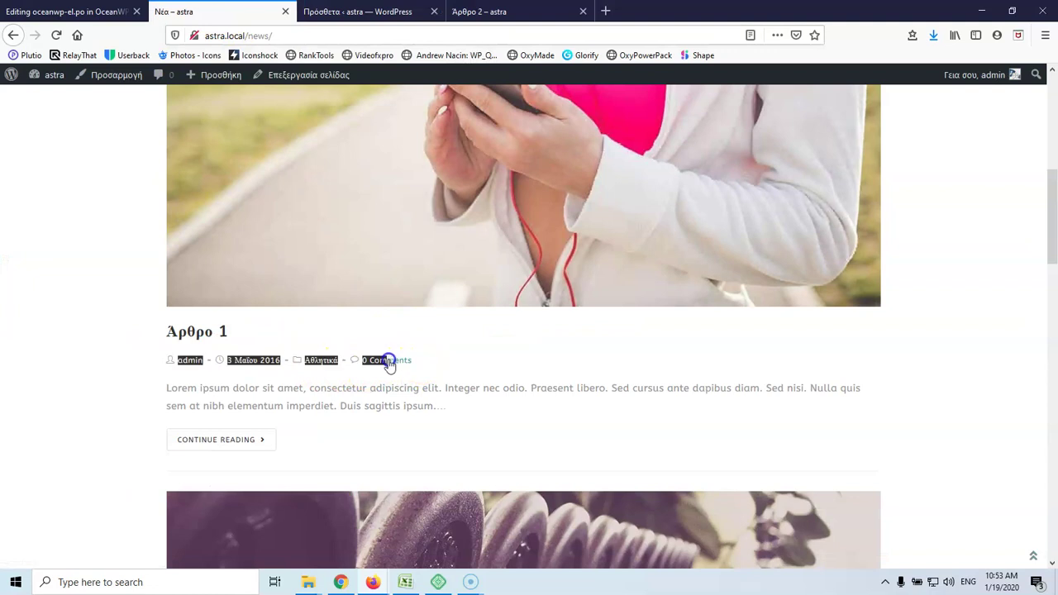
{"action": "left_click", "coordinate": [419, 367]}
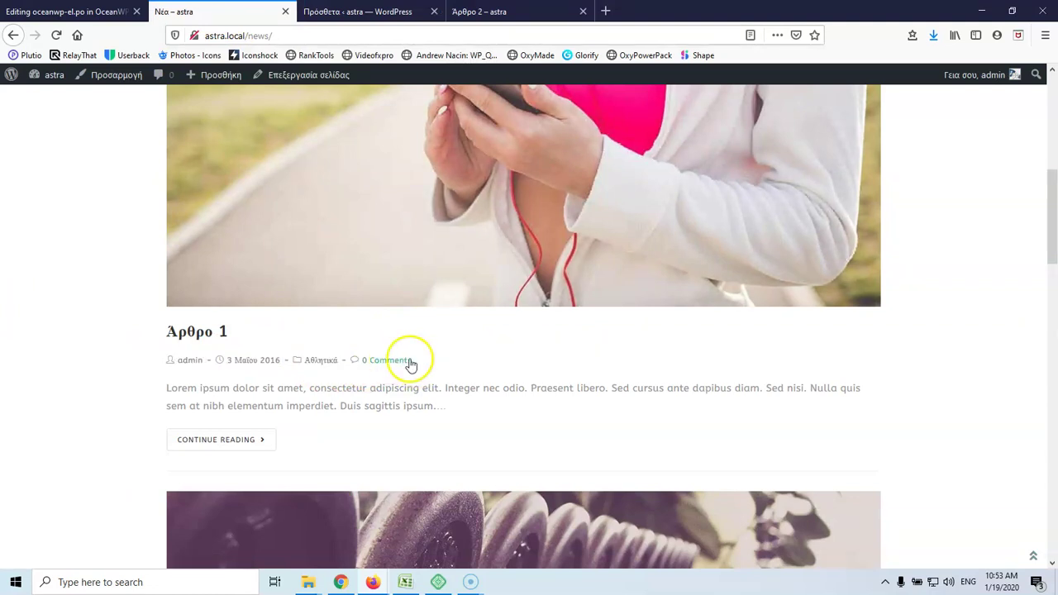
Return to the oceanwp-el.po editor and filter the source strings by "Comments"
{"action": "left_click", "coordinate": [78, 11]}
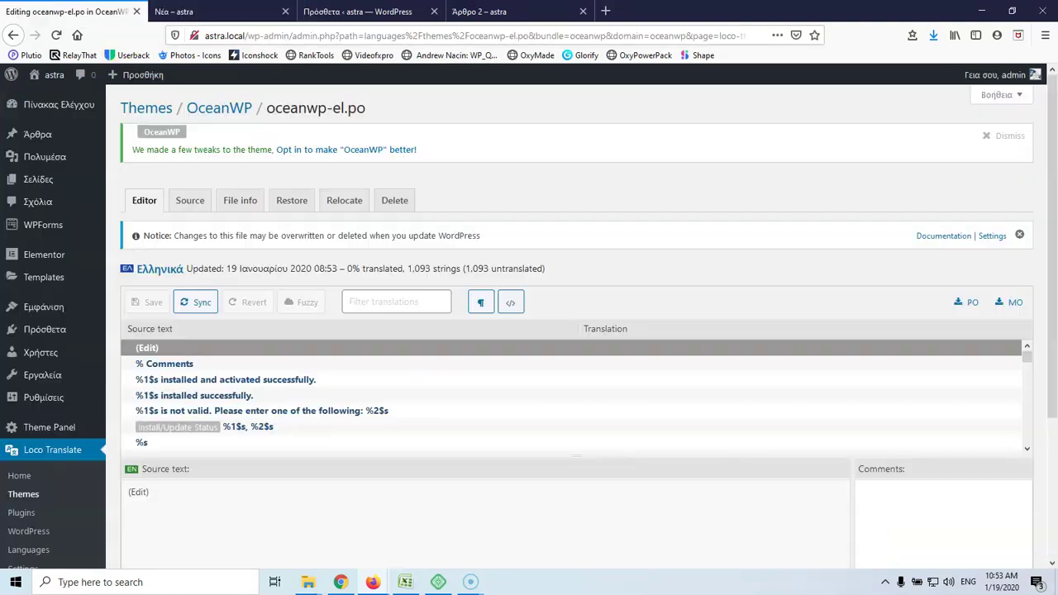
{"action": "left_click", "coordinate": [391, 303]}
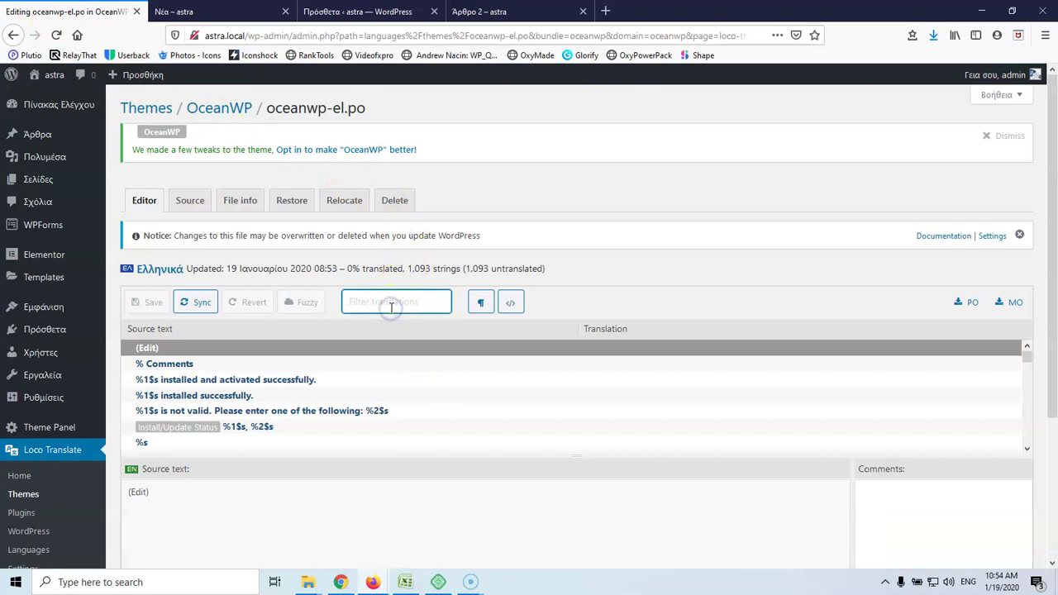
{"action": "type", "text": "Comments"}
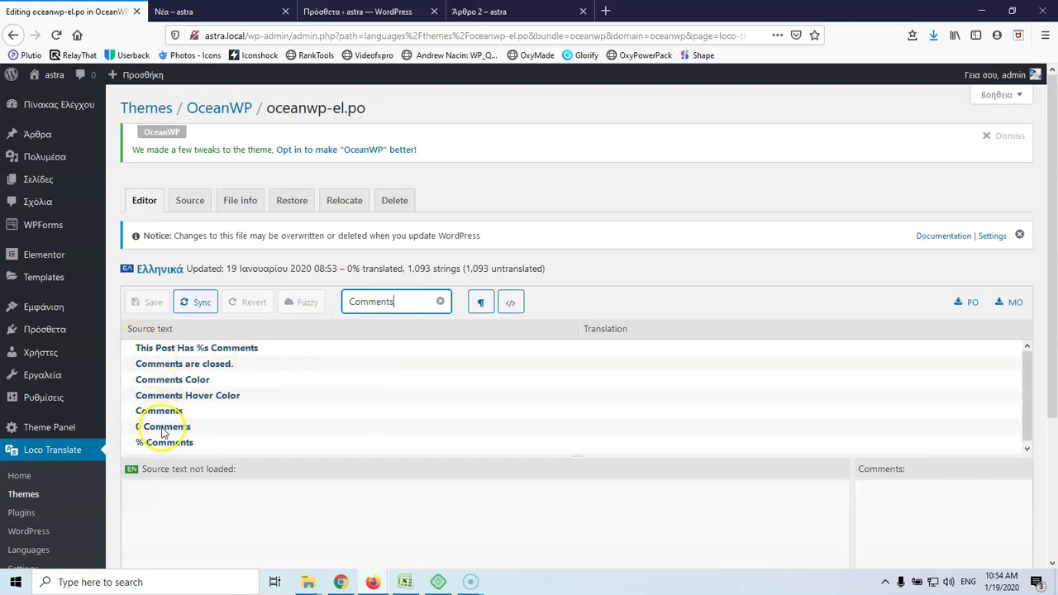
{"action": "scroll", "coordinate": [205, 395], "scroll_direction": "down", "scroll_amount": 1}
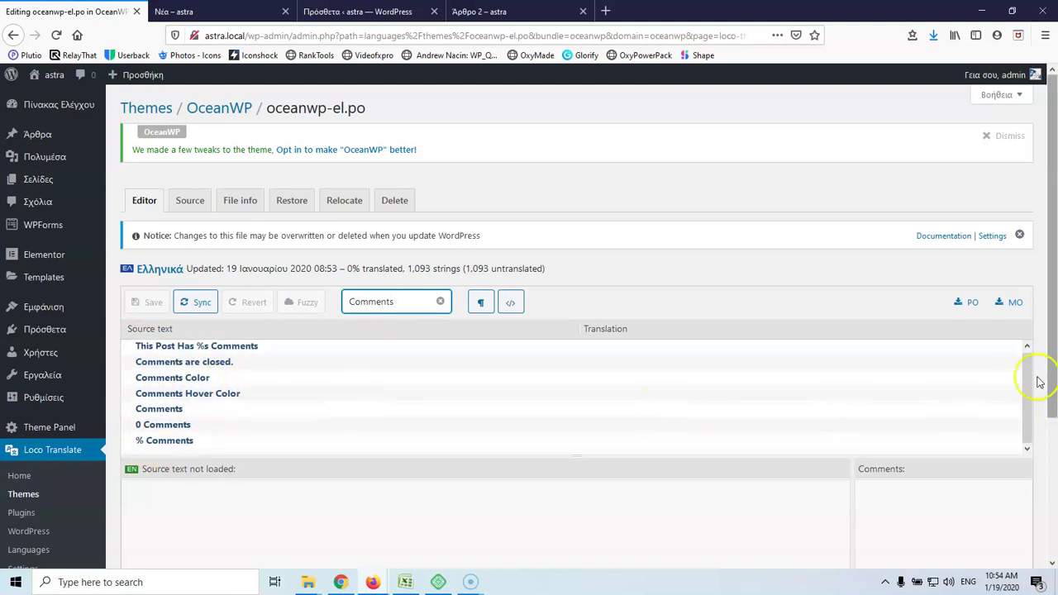
{"action": "mouse_move", "coordinate": [1025, 366]}
{"action": "left_mouse_down"}
{"action": "mouse_move", "coordinate": [1028, 389]}
{"action": "mouse_move", "coordinate": [1025, 358]}
{"action": "left_mouse_up"}
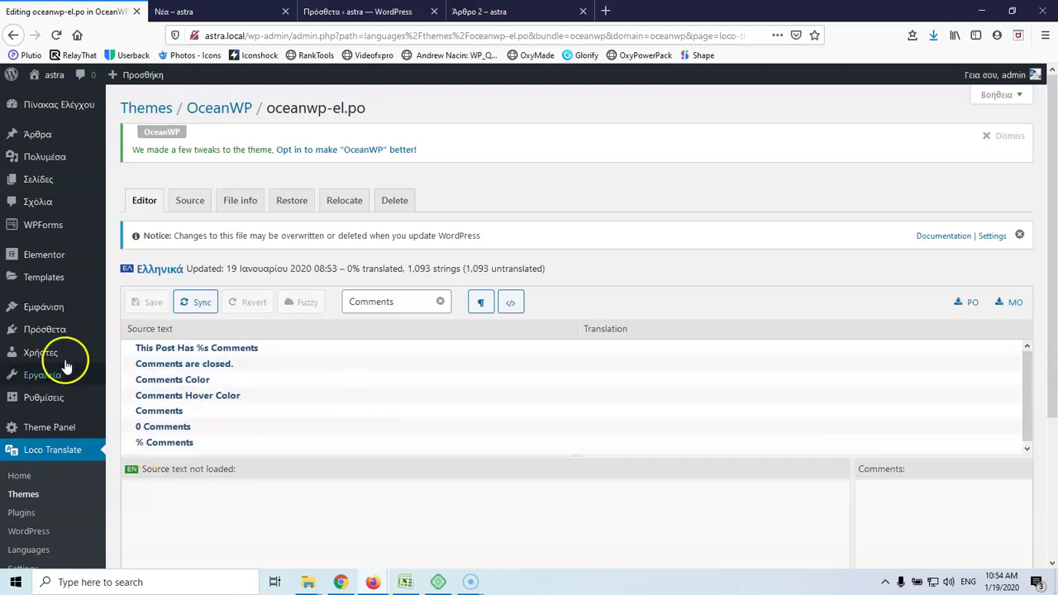
Translate the "0 Comments" string into Greek as "0 Σχόλια", reusing the source text
{"action": "left_click", "coordinate": [162, 428]}
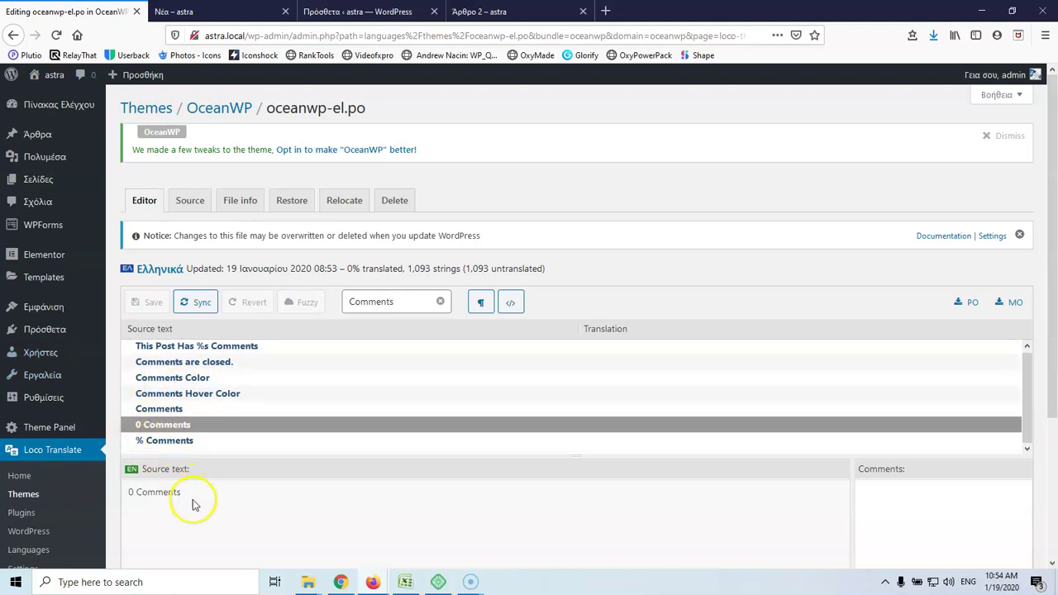
{"action": "left_click_drag", "start_coordinate": [182, 494], "coordinate": [114, 492]}
{"action": "key", "text": "ctrl+c"}
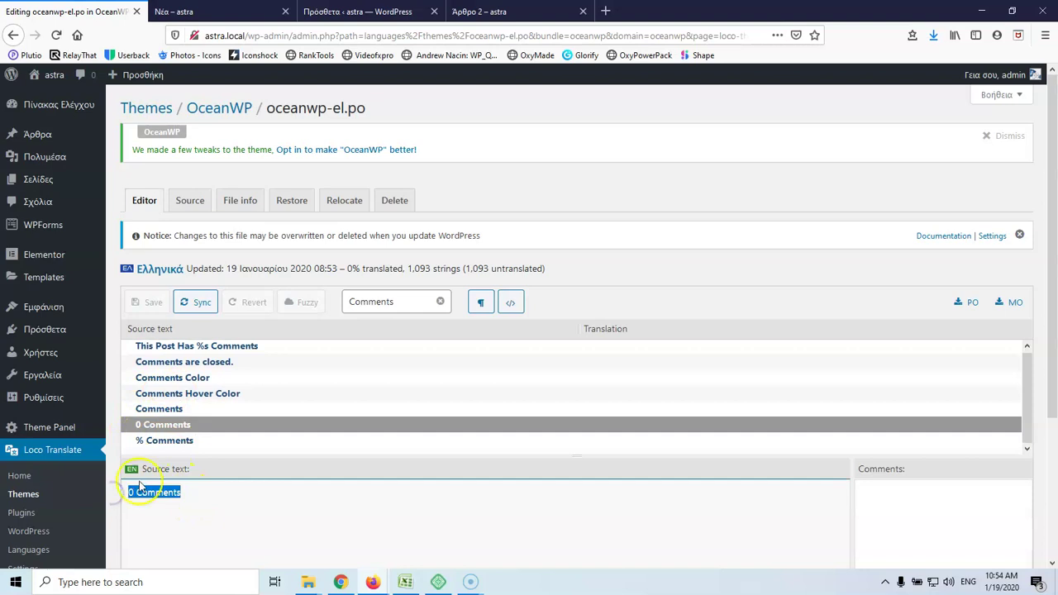
{"action": "scroll", "coordinate": [165, 497], "scroll_direction": "down", "scroll_amount": 3}
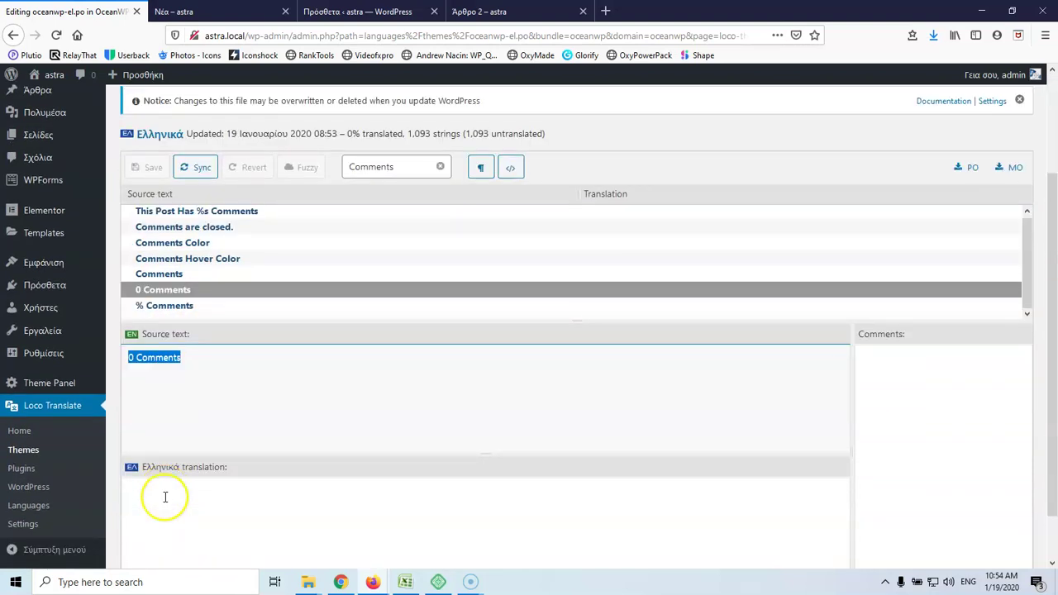
{"action": "left_click", "coordinate": [165, 499]}
{"action": "key", "text": "ctrl+v"}
{"action": "left_click_drag", "start_coordinate": [183, 492], "coordinate": [139, 491]}
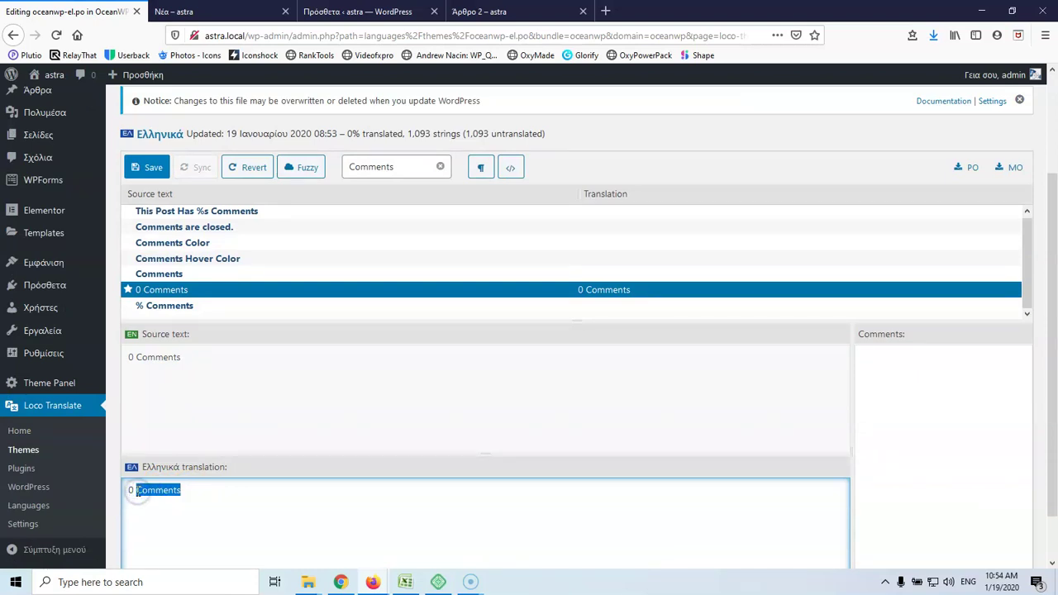
{"action": "key", "text": "alt+shift"}
{"action": "type", "text": "Σχόλ"}
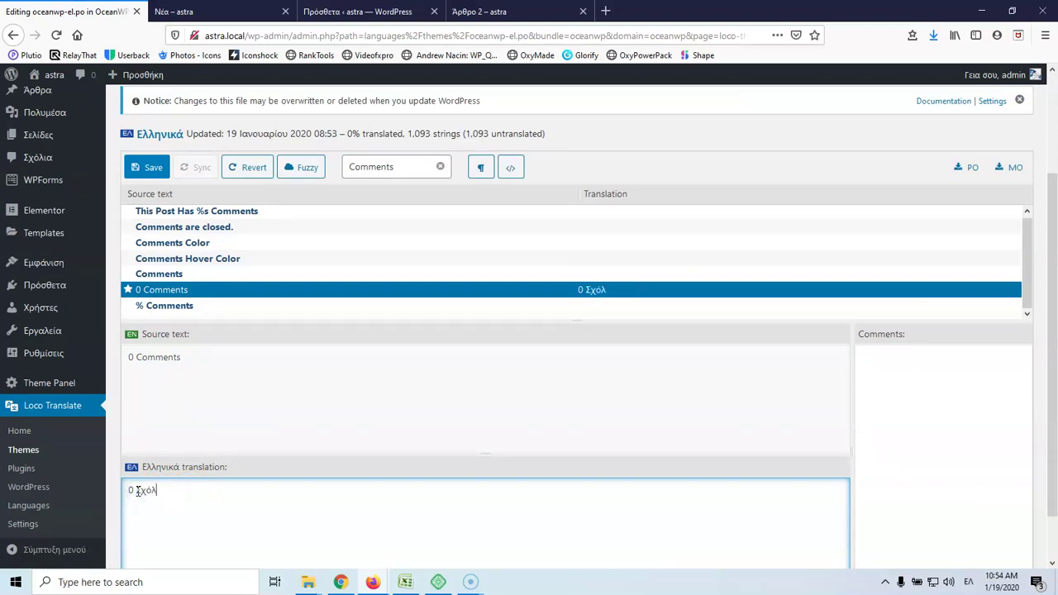
{"action": "type", "text": "ια"}
Translate the "% Comments" string into Greek as "% Σχόλια", keeping the % placeholder
{"action": "left_click", "coordinate": [161, 308]}
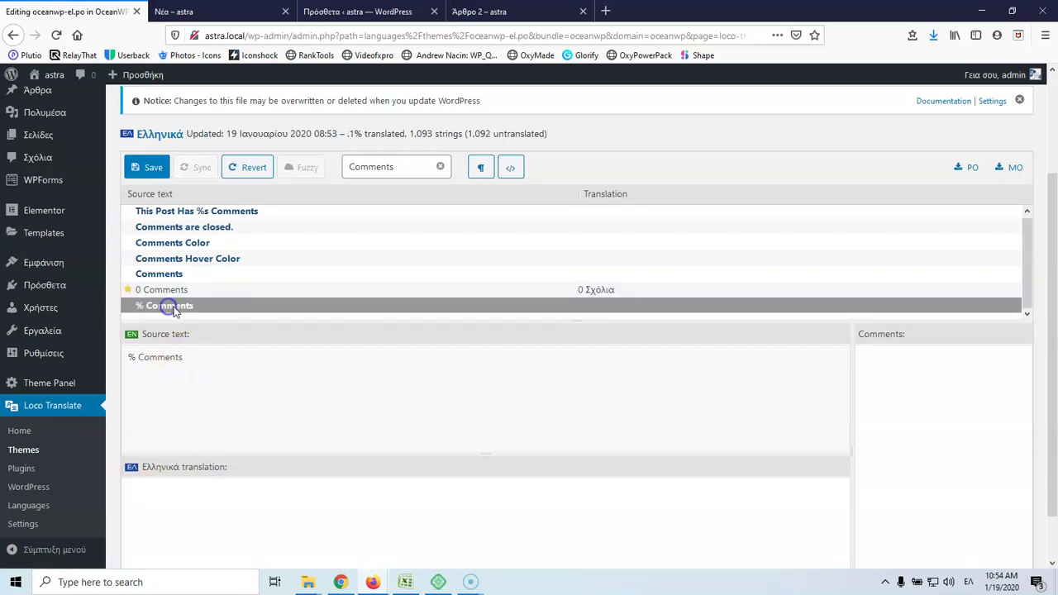
{"action": "left_click_drag", "start_coordinate": [184, 357], "coordinate": [110, 368]}
{"action": "key", "text": "ctrl+c"}
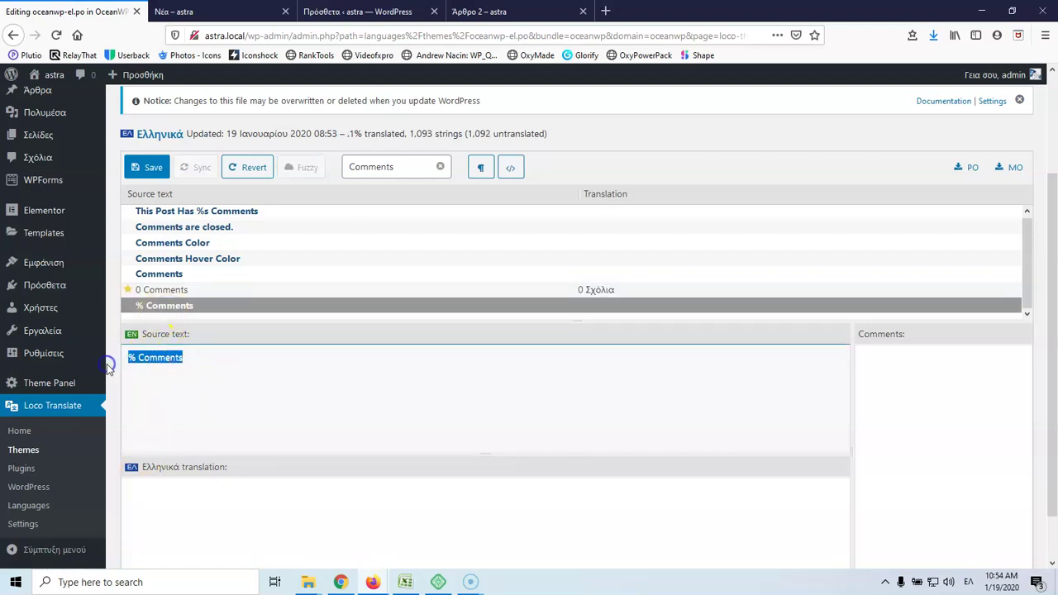
{"action": "left_click", "coordinate": [157, 494]}
{"action": "key", "text": "ctrl+v"}
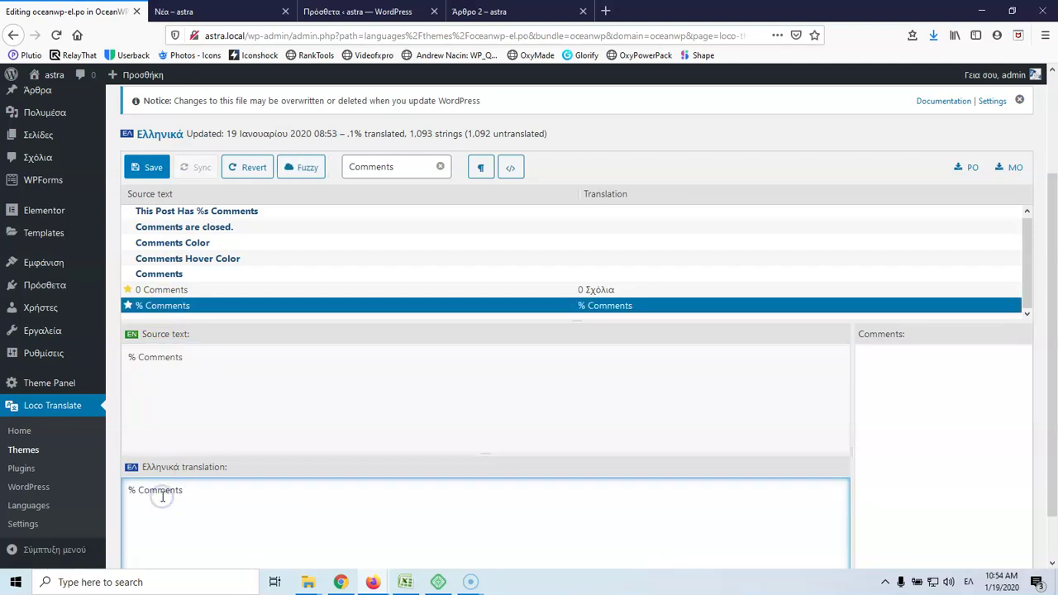
{"action": "left_click_drag", "start_coordinate": [187, 494], "coordinate": [138, 490]}
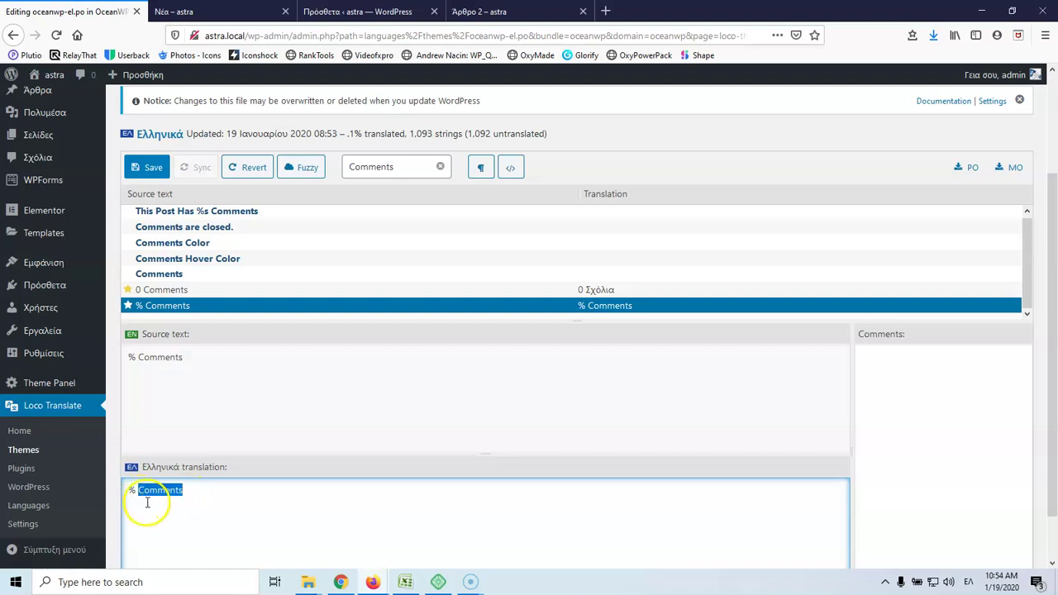
{"action": "left_click", "coordinate": [209, 513]}
{"action": "left_click_drag", "start_coordinate": [186, 491], "coordinate": [132, 491]}
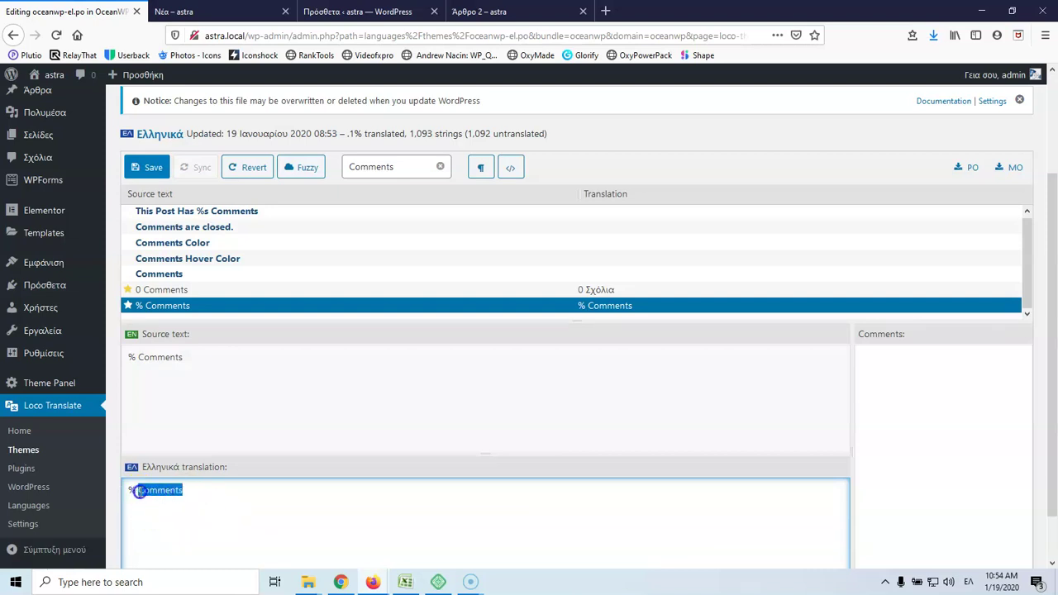
{"action": "type", "text": "Σχόλια &"}
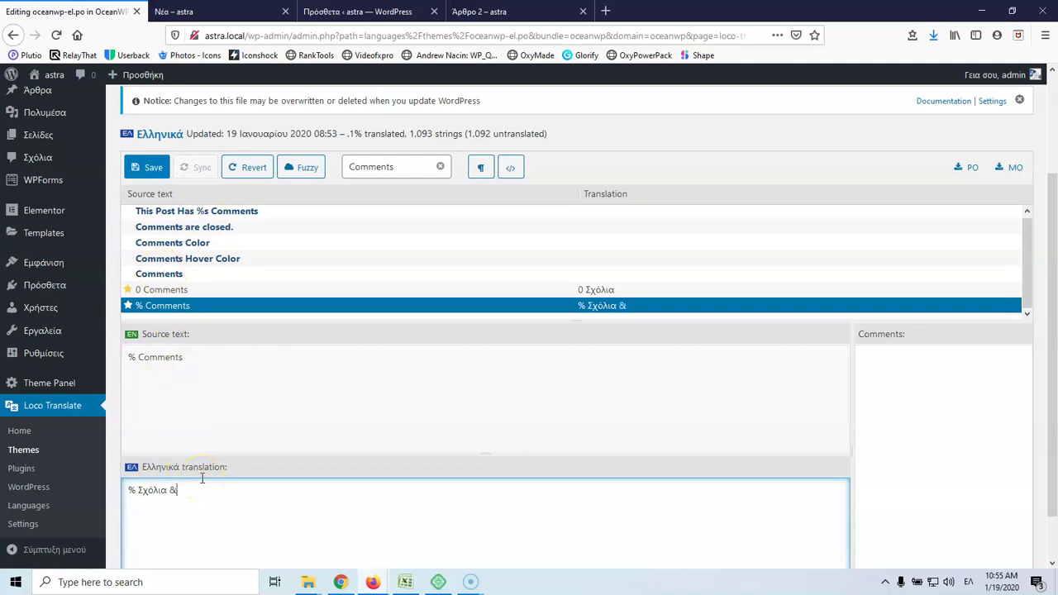
{"action": "left_click", "coordinate": [195, 491]}
{"action": "left_click", "coordinate": [256, 502]}
Save the Greek translation file and reload the Νέα page to check the comment label under Άρθρο 1
{"action": "left_click", "coordinate": [151, 167]}
{"action": "left_click", "coordinate": [206, 12]}
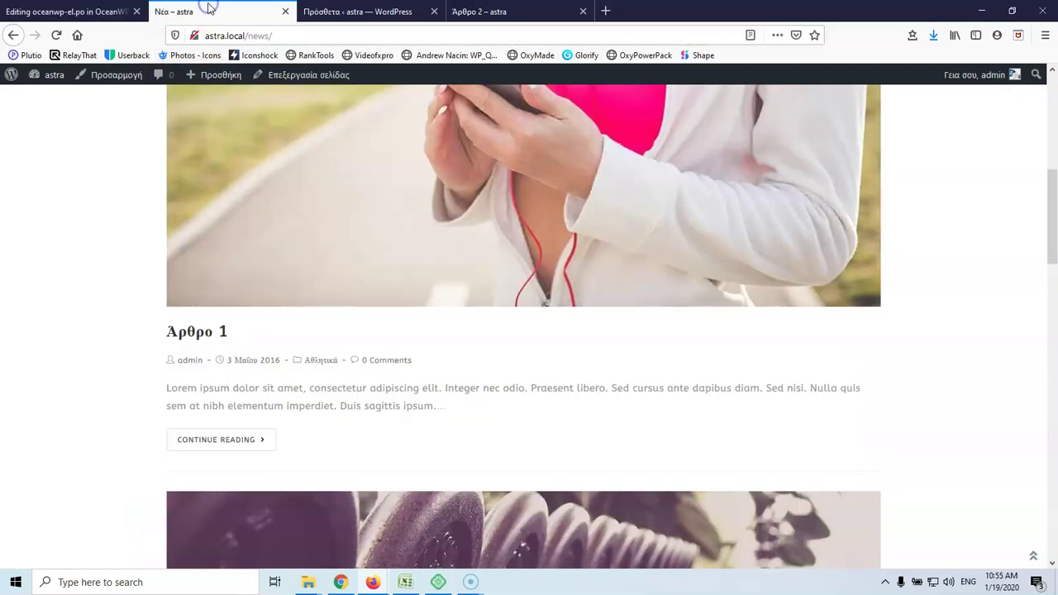
{"action": "left_click", "coordinate": [55, 35]}
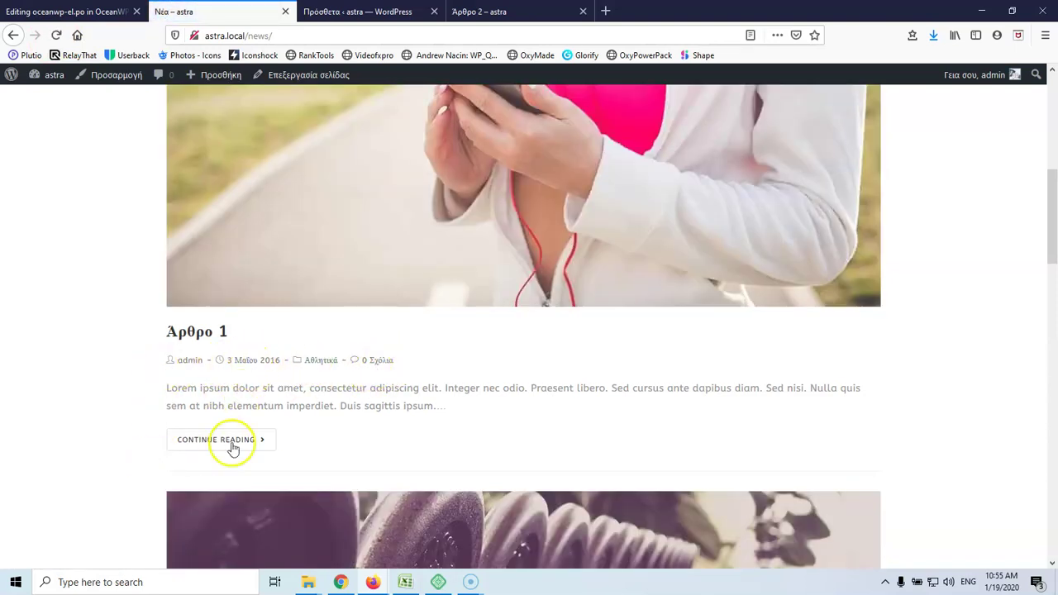
Filter the OceanWP strings by "Continue" and translate "Continue Reading" into Greek as "Περισσότερα"
{"action": "left_click", "coordinate": [66, 11]}
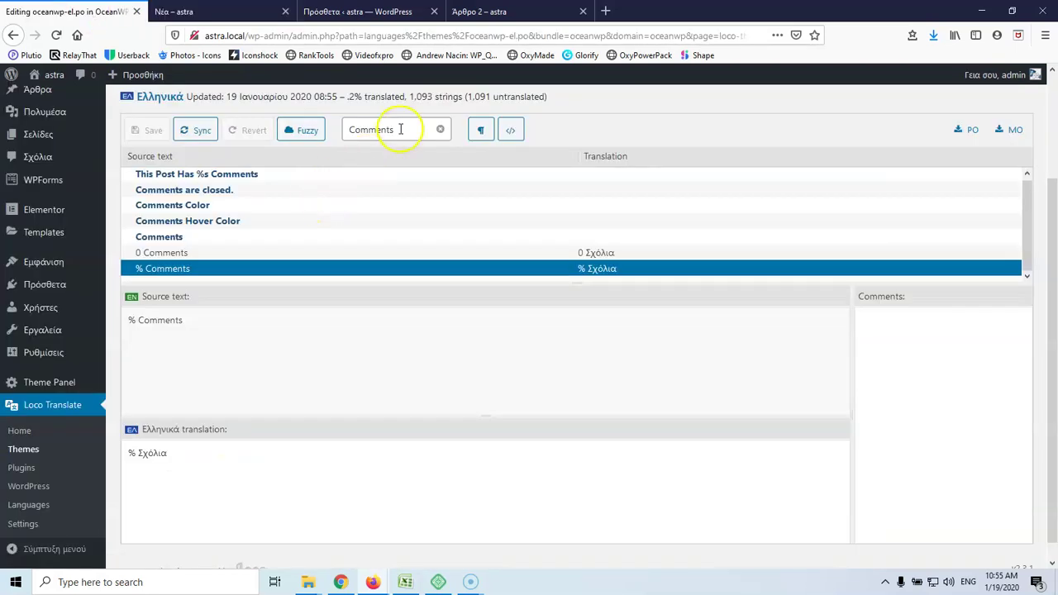
{"action": "left_click_drag", "start_coordinate": [405, 129], "coordinate": [279, 131]}
{"action": "type", "text": "Co"}
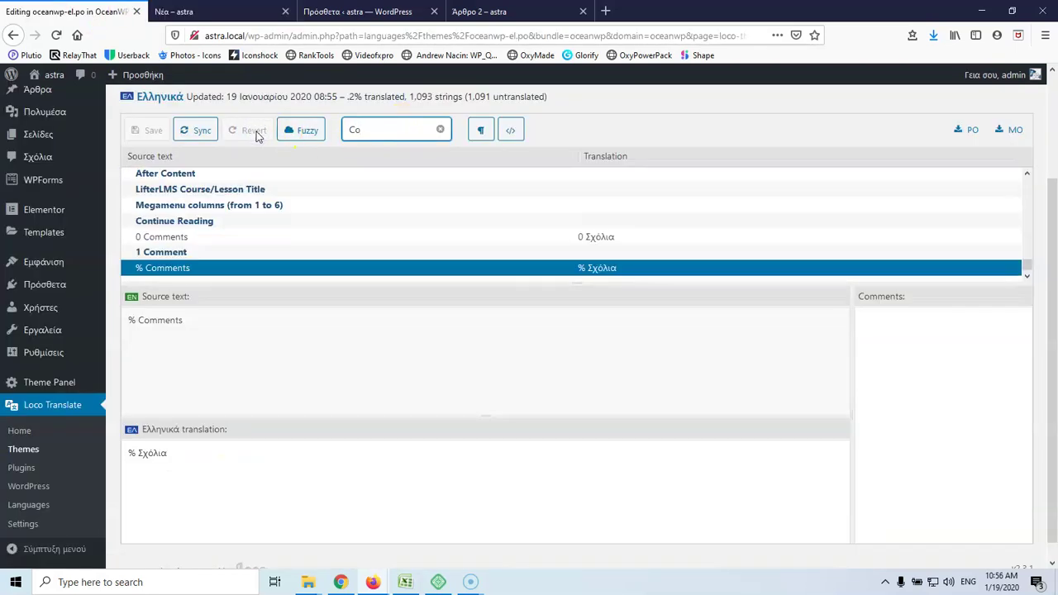
{"action": "type", "text": "ny"}
{"action": "key", "text": "BackSpace"}
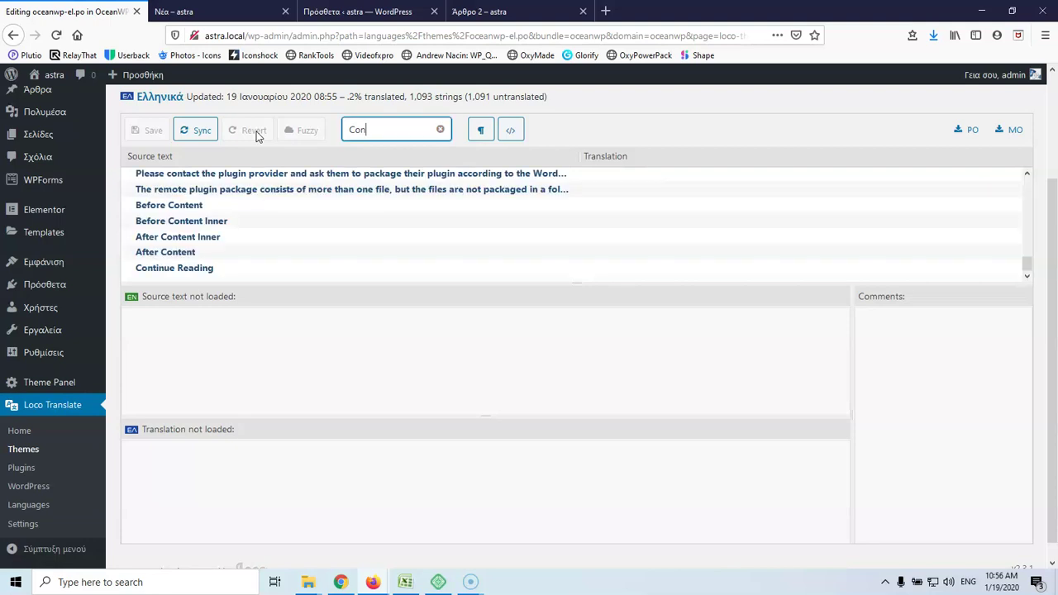
{"action": "type", "text": "tinue"}
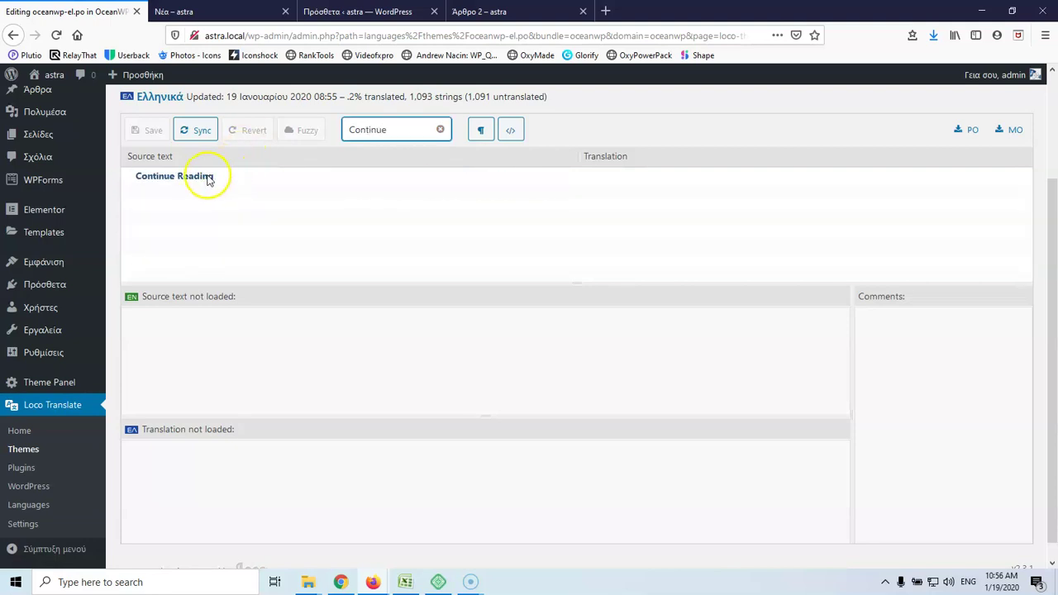
{"action": "left_click", "coordinate": [201, 176]}
{"action": "left_click", "coordinate": [194, 473]}
{"action": "type", "text": "Περισσότερα"}
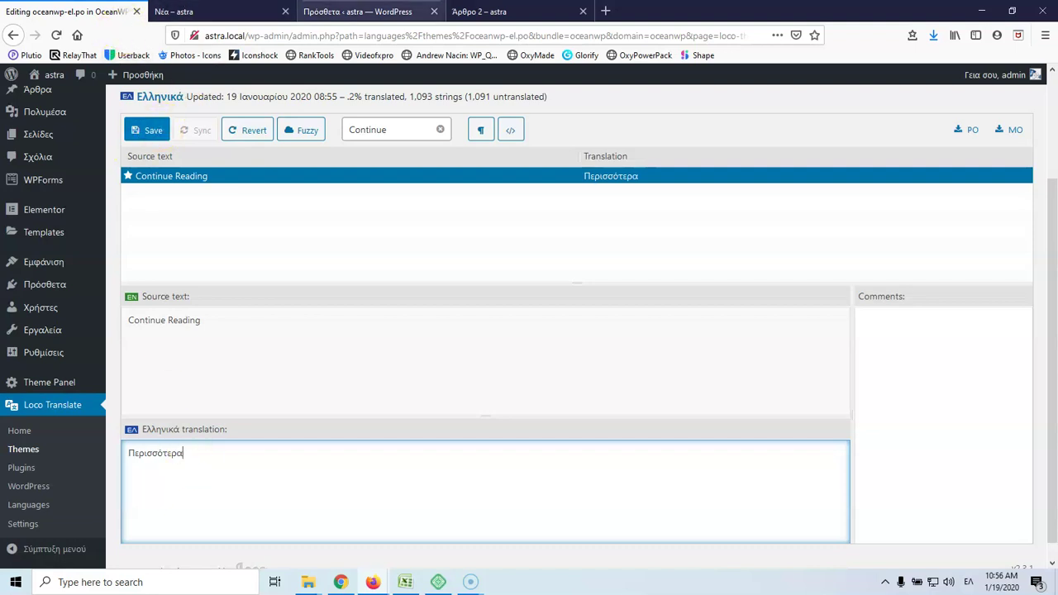
Look through the Άρθρο 2 post for theme labels still shown in English
{"action": "left_click", "coordinate": [475, 11]}
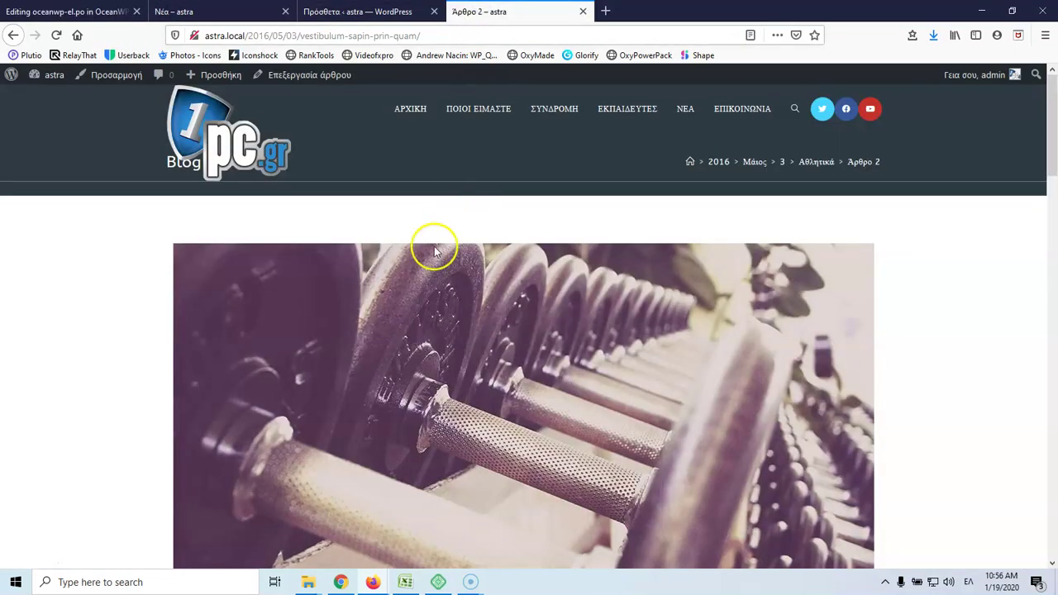
{"action": "scroll", "coordinate": [430, 248], "scroll_direction": "down", "scroll_amount": 4}
{"action": "scroll", "coordinate": [425, 258], "scroll_direction": "down", "scroll_amount": 3}
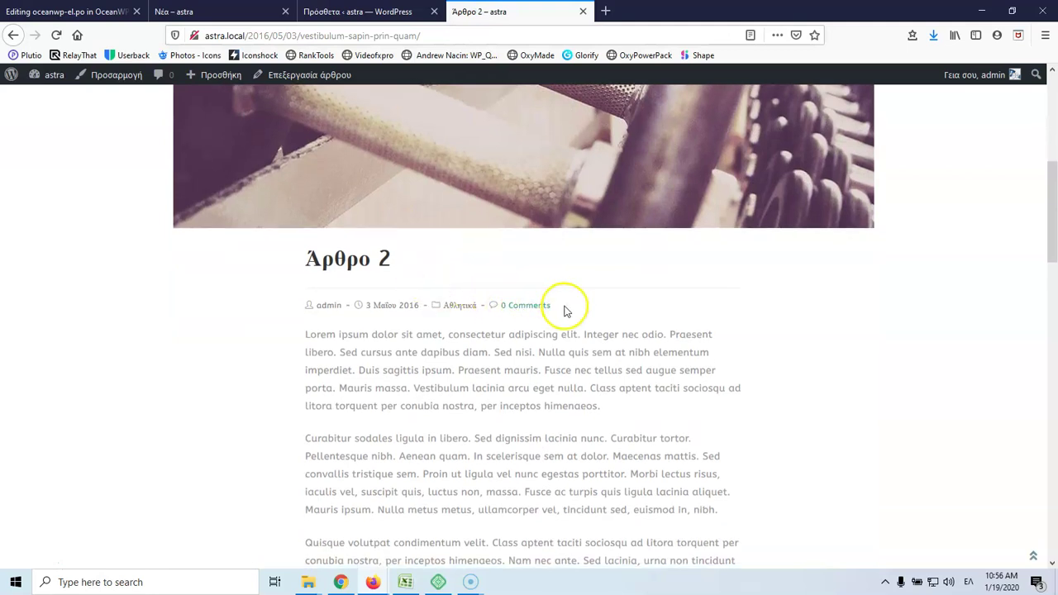
{"action": "scroll", "coordinate": [425, 285], "scroll_direction": "down", "scroll_amount": 15}
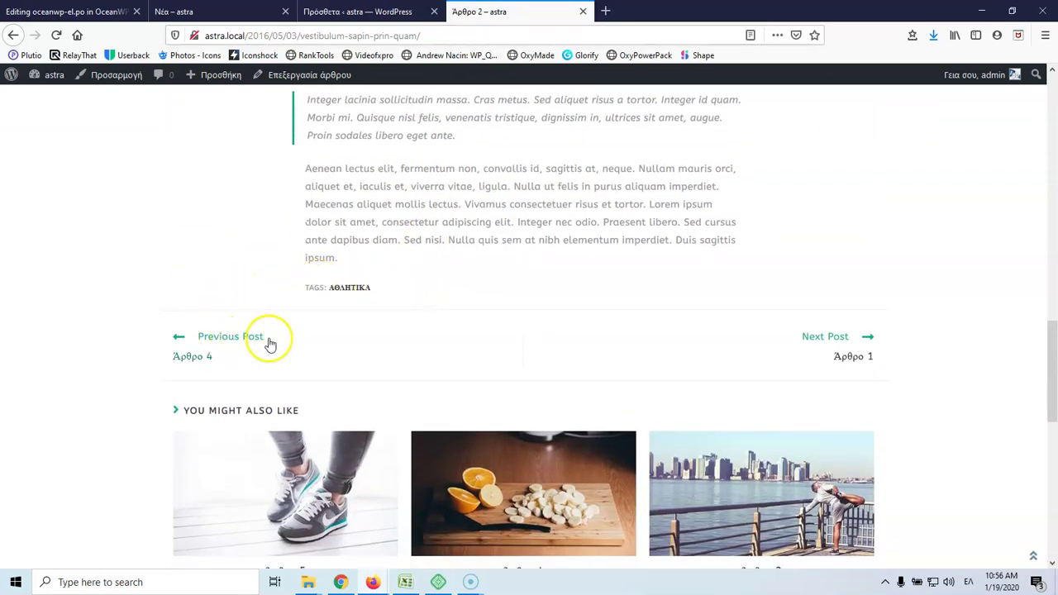
Filter the OceanWP strings by "Previ" and translate "Previous Post" into Greek as "Προηγούμενο Άρθρο"
{"action": "left_click", "coordinate": [104, 11]}
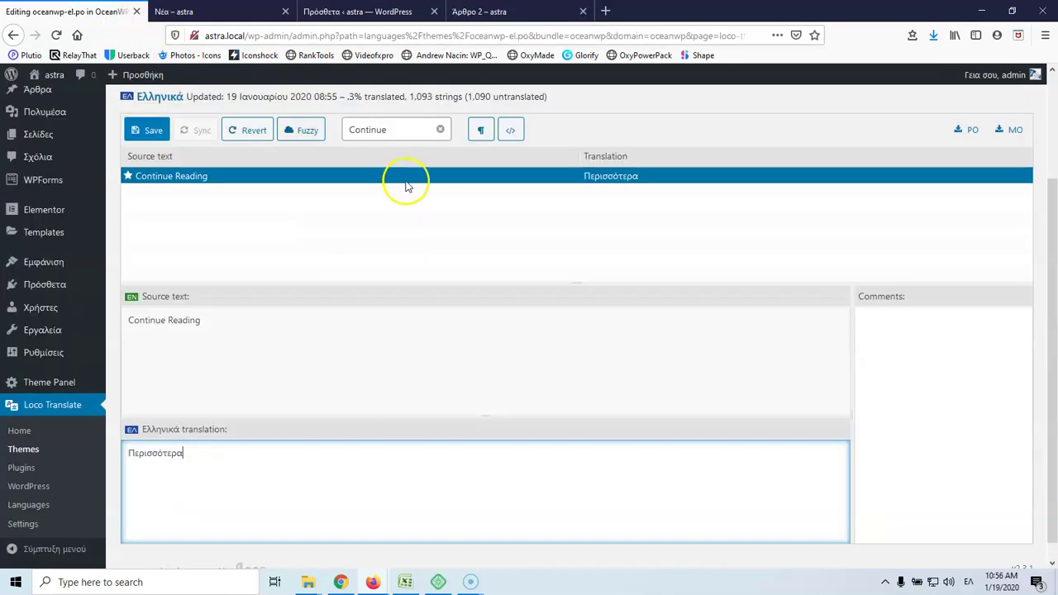
{"action": "left_click_drag", "start_coordinate": [387, 130], "coordinate": [343, 129]}
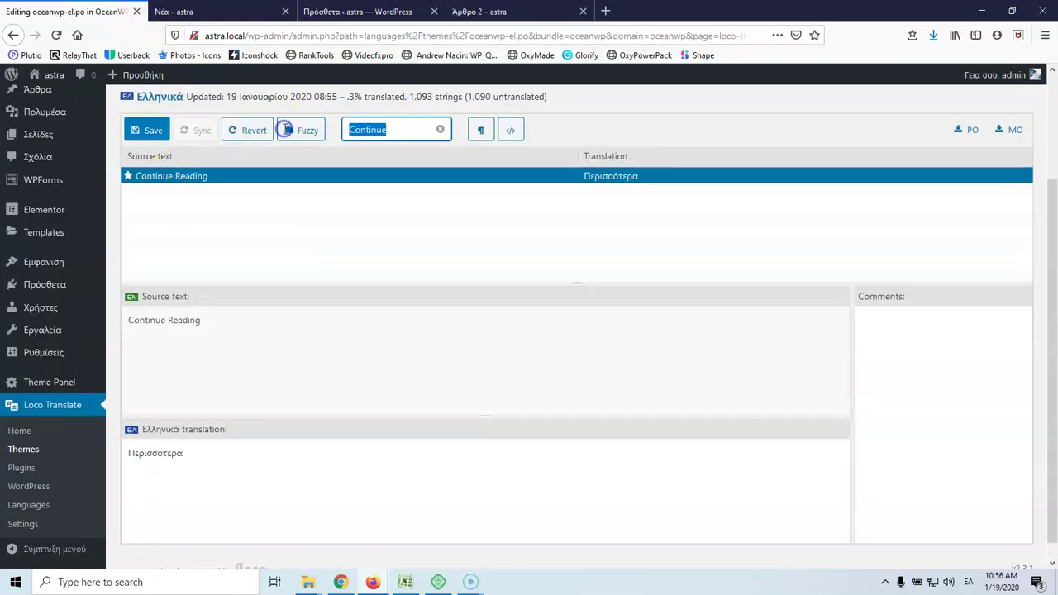
{"action": "key", "text": "ctrl+shift+p"}
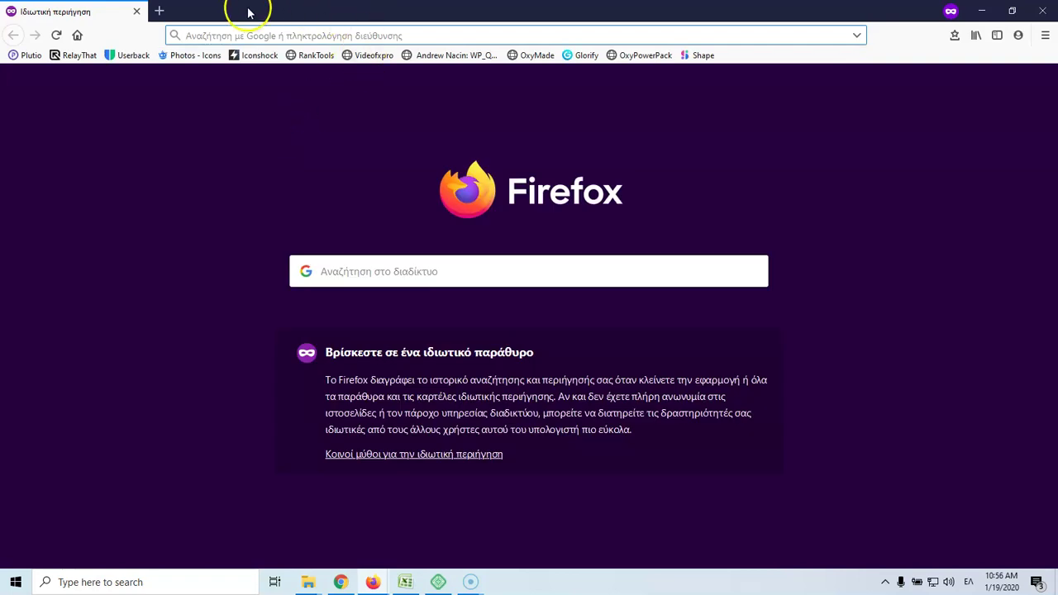
{"action": "left_click", "coordinate": [1042, 10]}
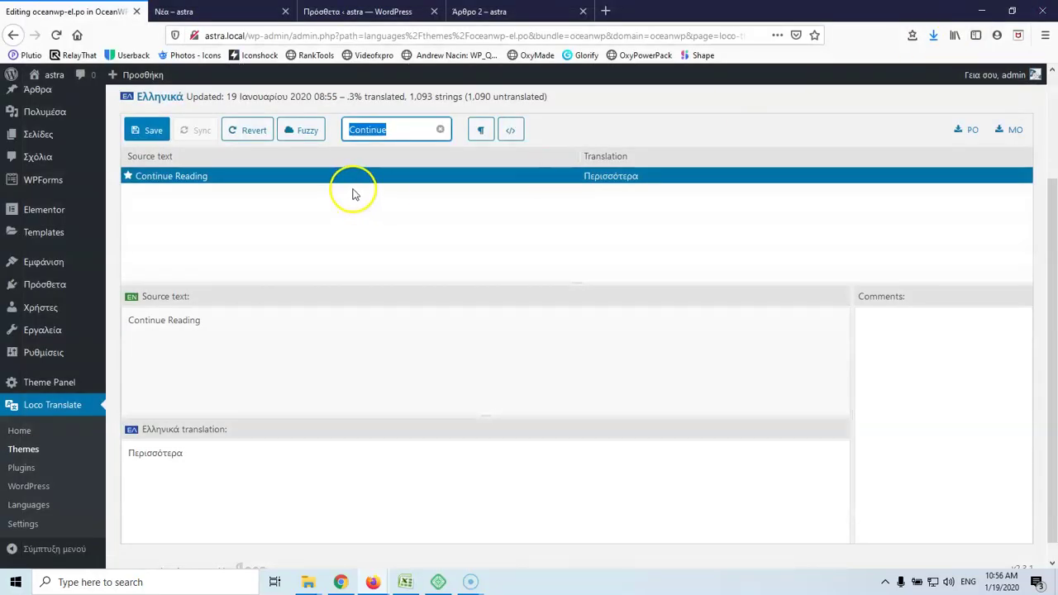
{"action": "type", "text": "Previ"}
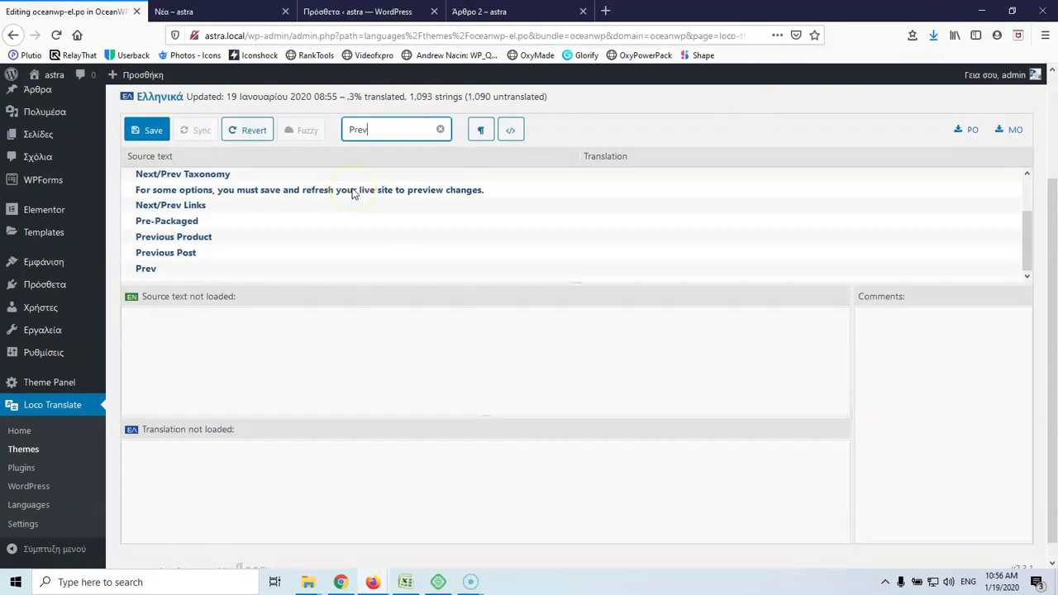
{"action": "left_click", "coordinate": [176, 222]}
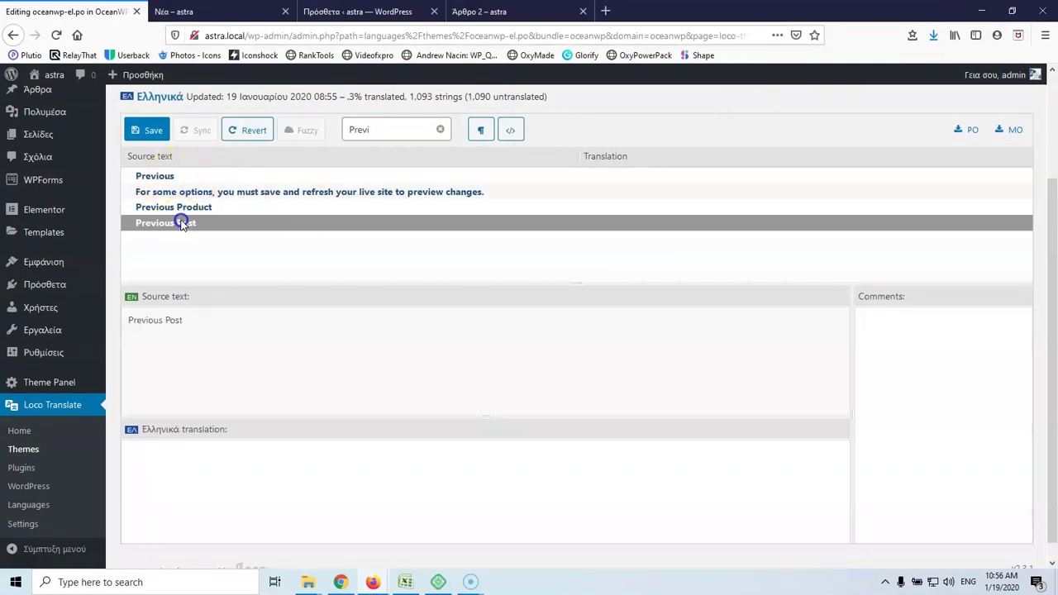
{"action": "left_click", "coordinate": [181, 460]}
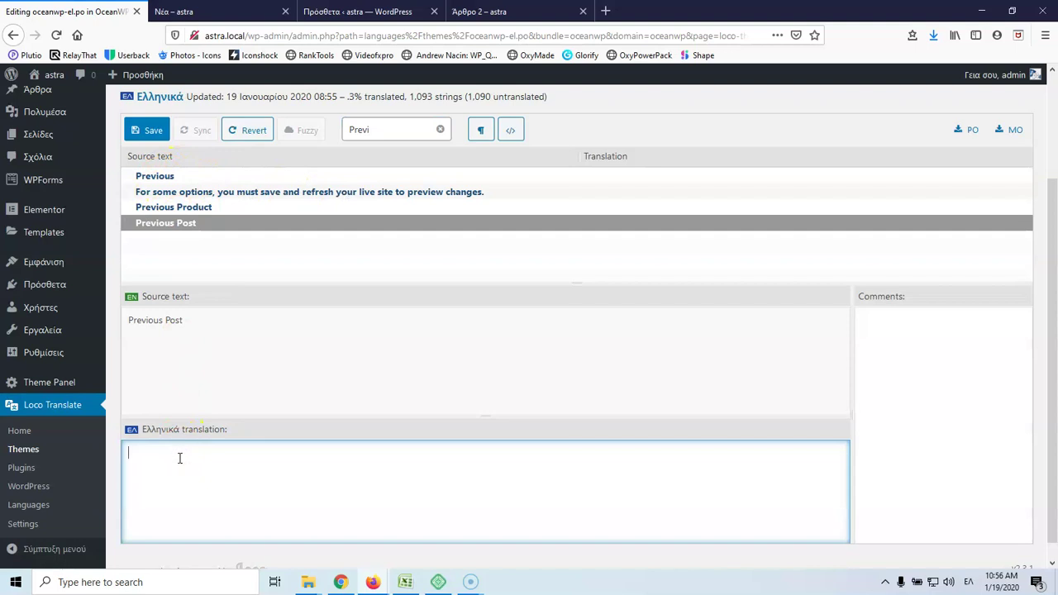
{"action": "type", "text": "Προηγο"}
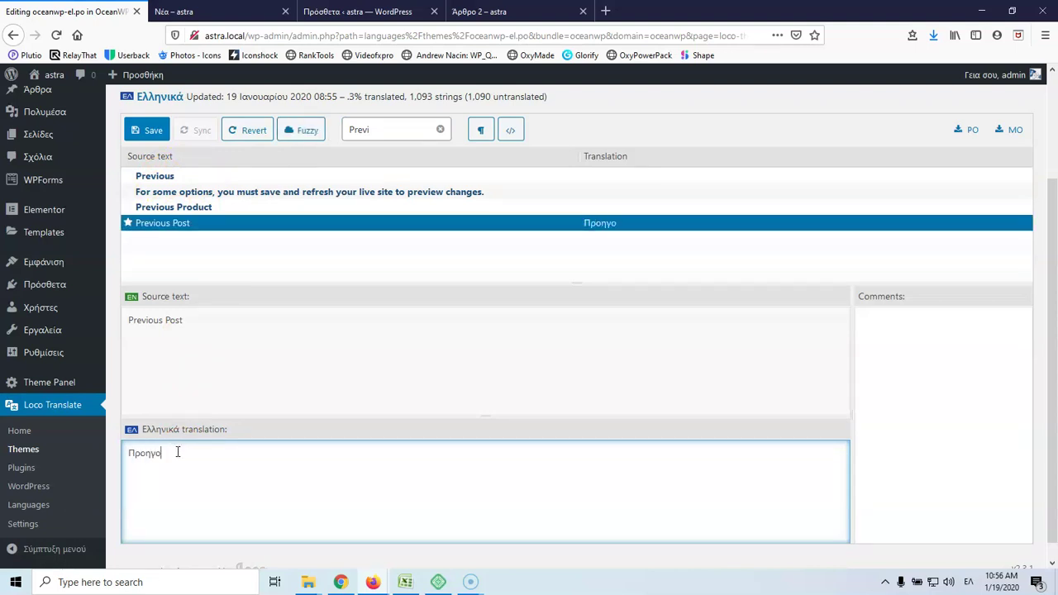
{"action": "type", "text": "ύμενο Άρθρο"}
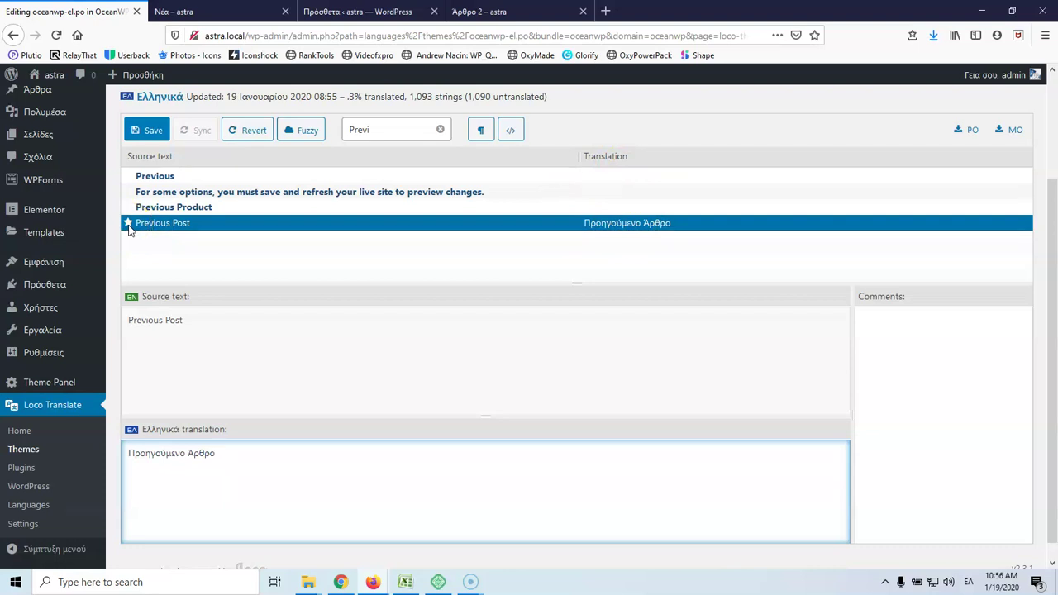
Filter the OceanWP strings by "Next" and translate "Next Post" into Greek as "Επόμενο Άρθρο"
{"action": "left_click", "coordinate": [215, 11]}
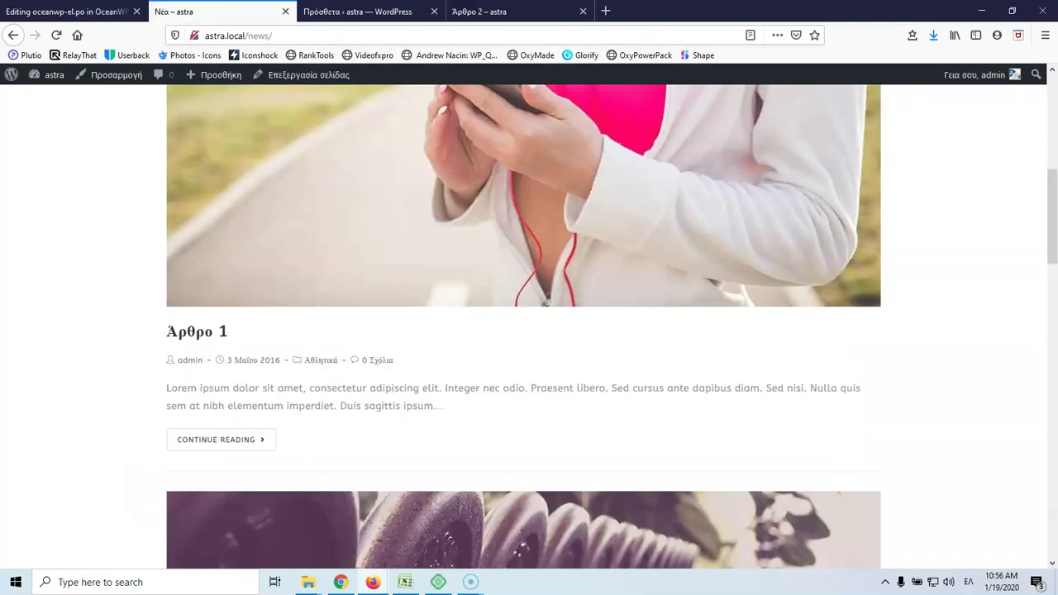
{"action": "left_click", "coordinate": [462, 12]}
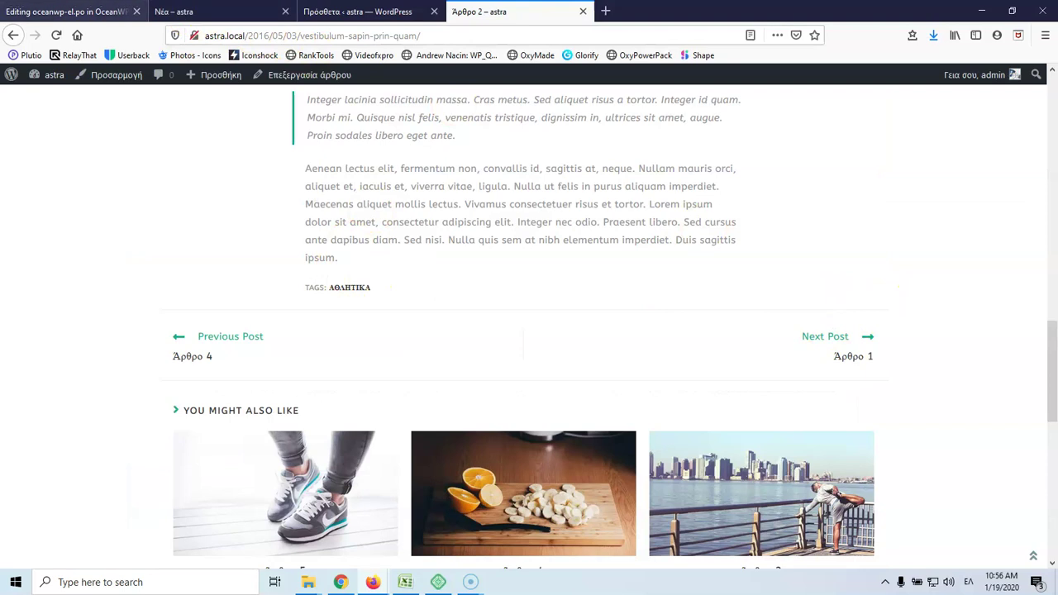
{"action": "left_click", "coordinate": [94, 12]}
{"action": "left_click_drag", "start_coordinate": [368, 132], "coordinate": [282, 119]}
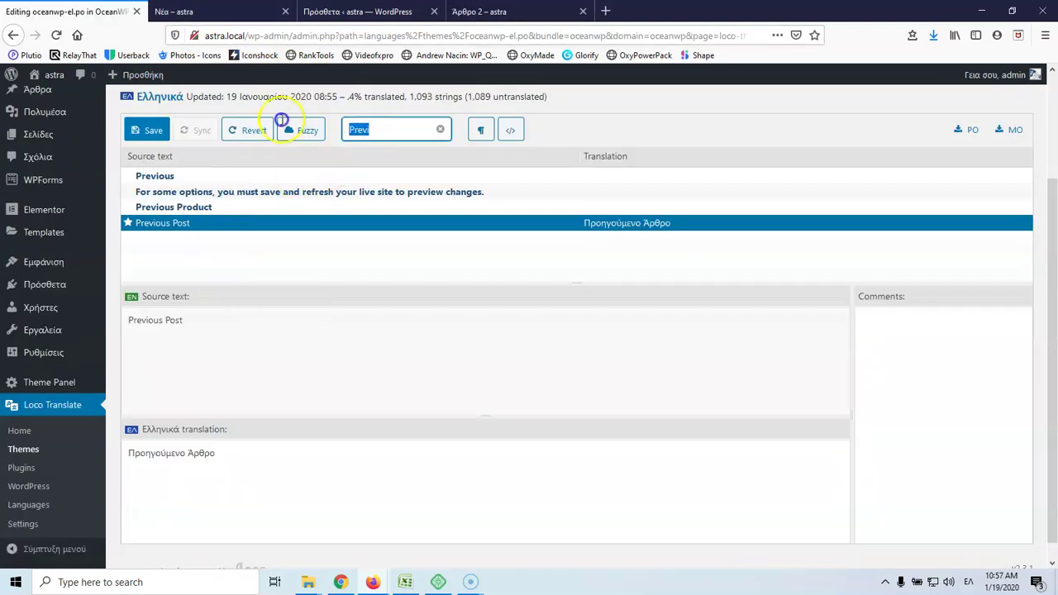
{"action": "type", "text": "N"}
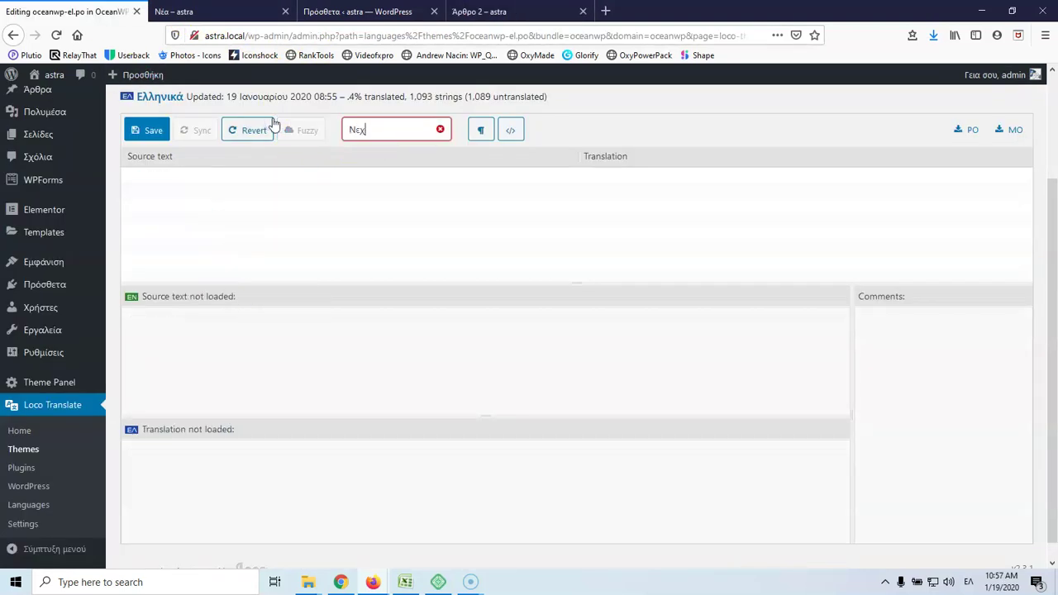
{"action": "left_click_drag", "start_coordinate": [379, 133], "coordinate": [322, 133]}
{"action": "type", "text": "Next"}
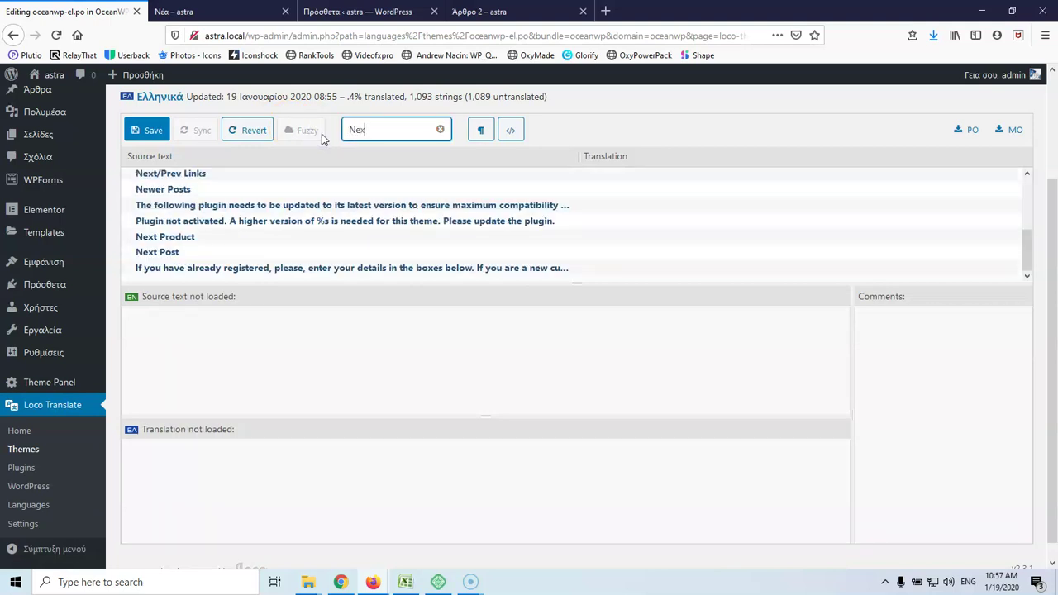
{"action": "left_click", "coordinate": [173, 256]}
{"action": "left_click", "coordinate": [173, 461]}
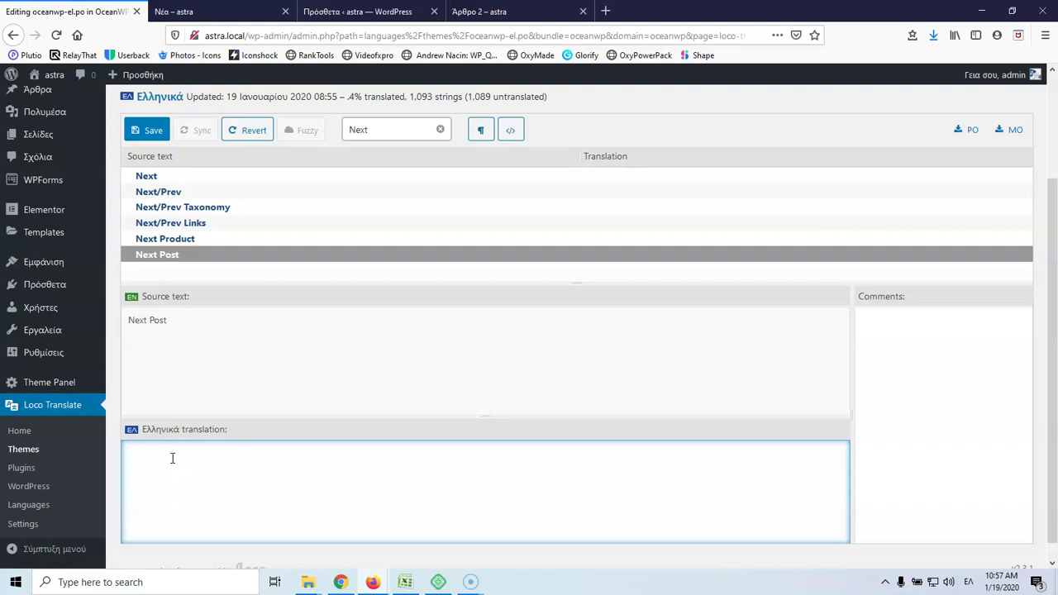
{"action": "type", "text": "E"}
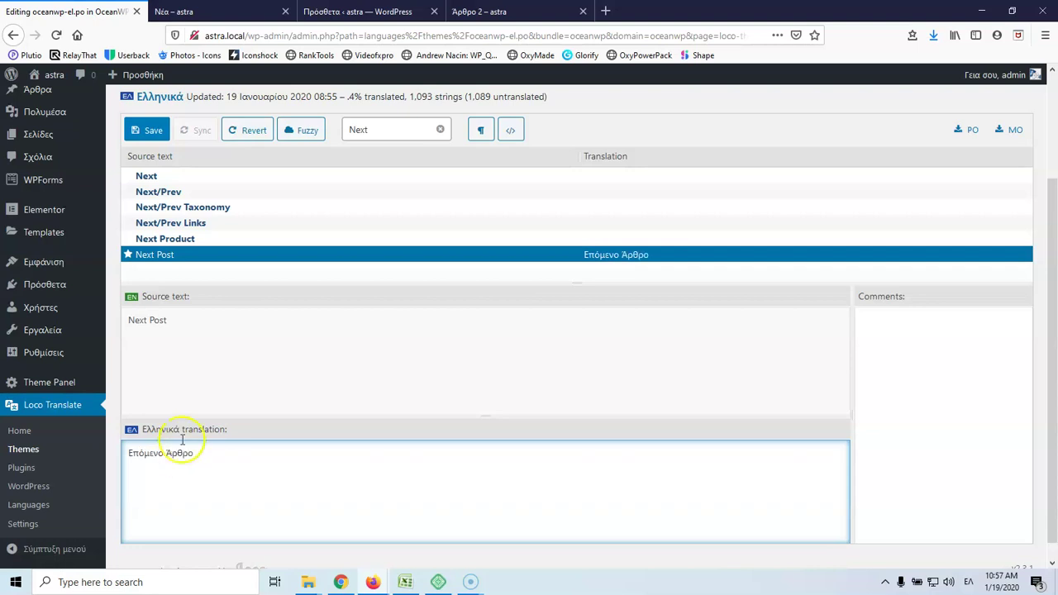
Save the Greek translation file and reload the Νέα page to check the Continue Reading buttons
{"action": "left_click", "coordinate": [147, 130]}
{"action": "left_click", "coordinate": [193, 14]}
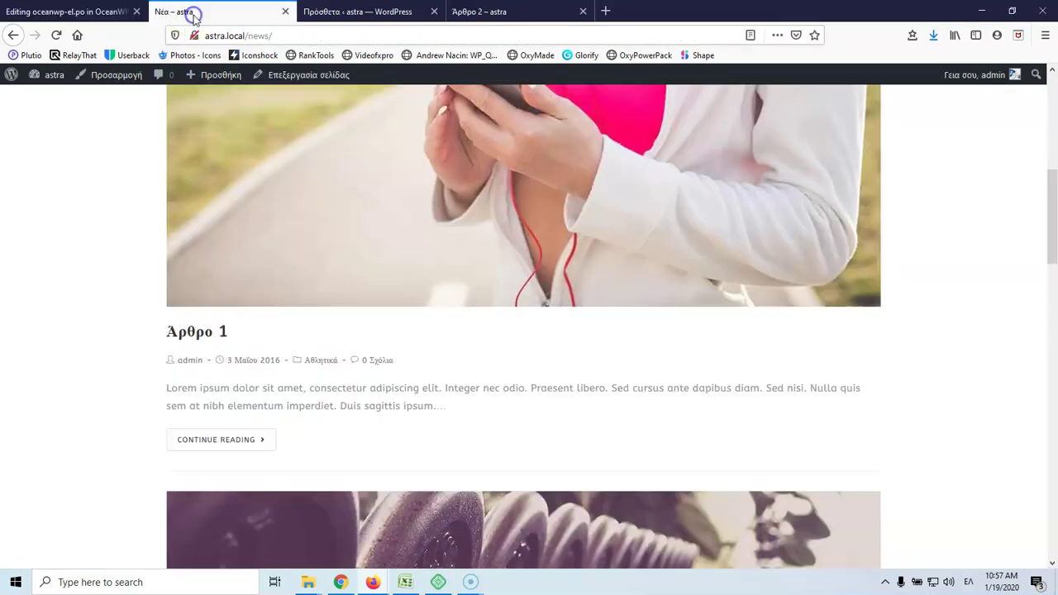
{"action": "left_click", "coordinate": [56, 36]}
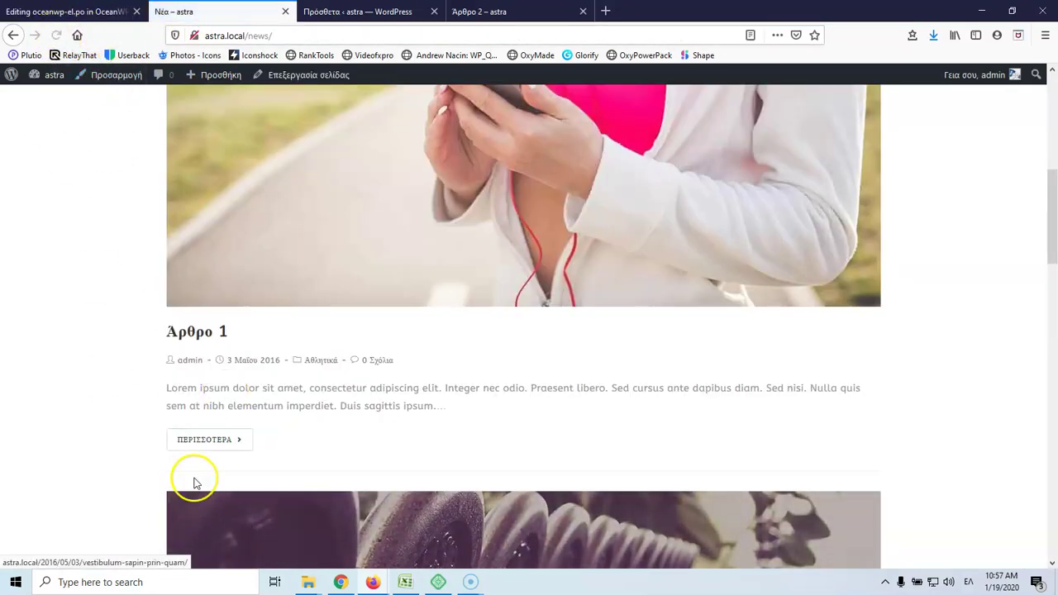
{"action": "scroll", "coordinate": [25, 421], "scroll_direction": "down", "scroll_amount": 5}
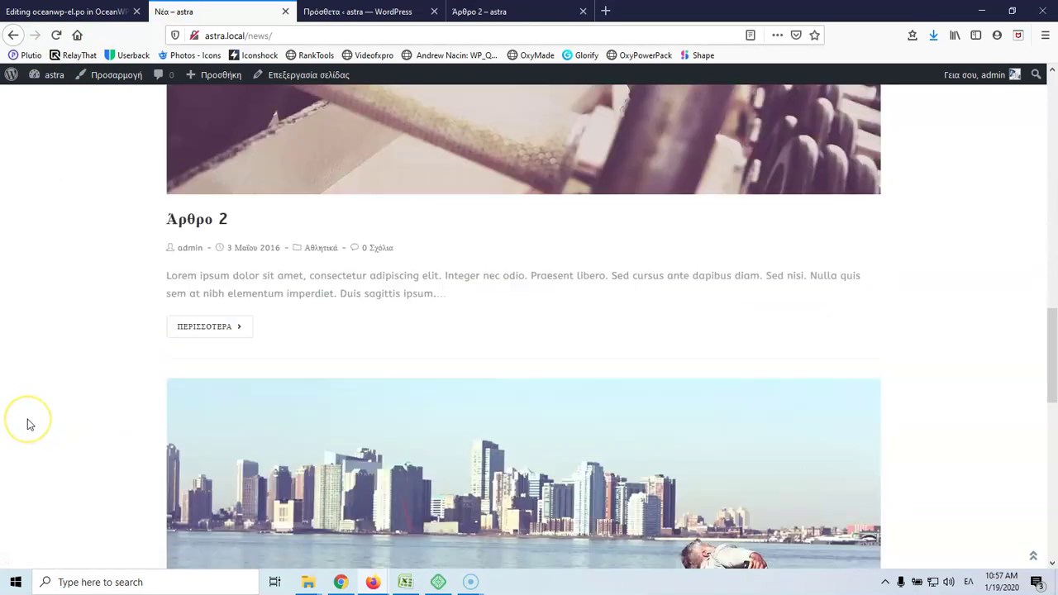
{"action": "scroll", "coordinate": [28, 424], "scroll_direction": "up", "scroll_amount": 8}
Close the Νέα page and reload Άρθρο 2 to check its post navigation, comment label and comment form
{"action": "left_click", "coordinate": [286, 11]}
{"action": "left_click_drag", "start_coordinate": [314, 11], "coordinate": [263, 12]}
{"action": "left_click", "coordinate": [56, 35]}
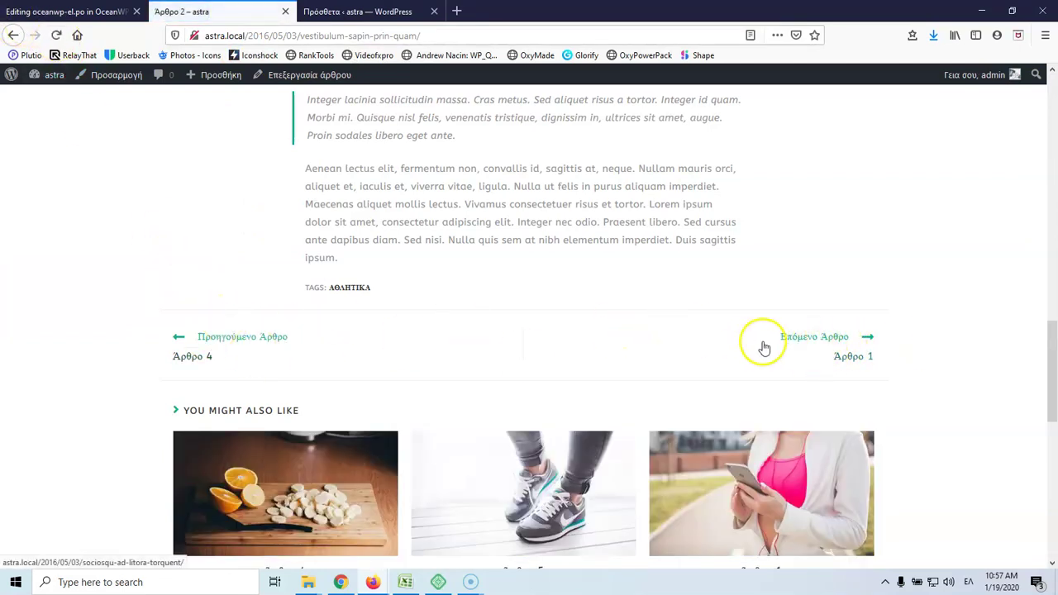
{"action": "scroll", "coordinate": [765, 348], "scroll_direction": "up", "scroll_amount": 15}
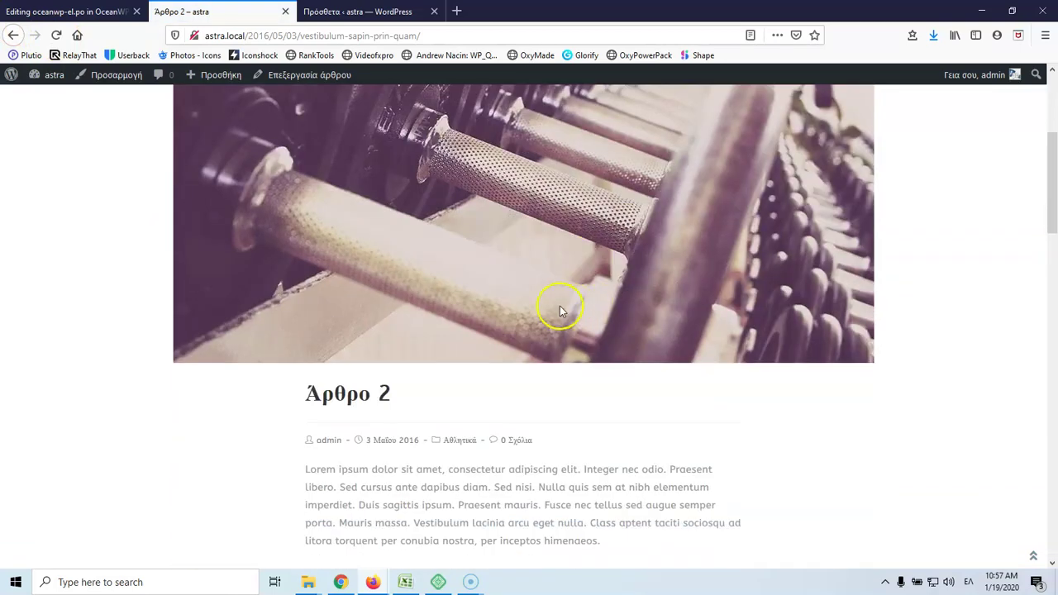
{"action": "left_click", "coordinate": [509, 440]}
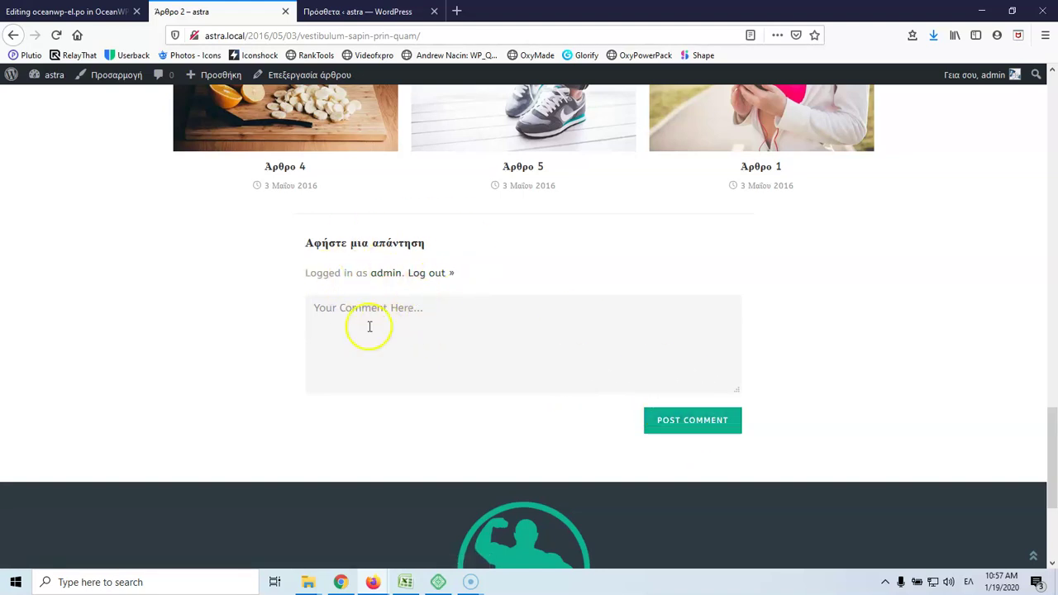
Find the "Logged in as" string, translate it into Greek as "Έχετε συνδεθεί ως", and close the Πρόσθετα page
{"action": "left_click_drag", "start_coordinate": [295, 274], "coordinate": [347, 275]}
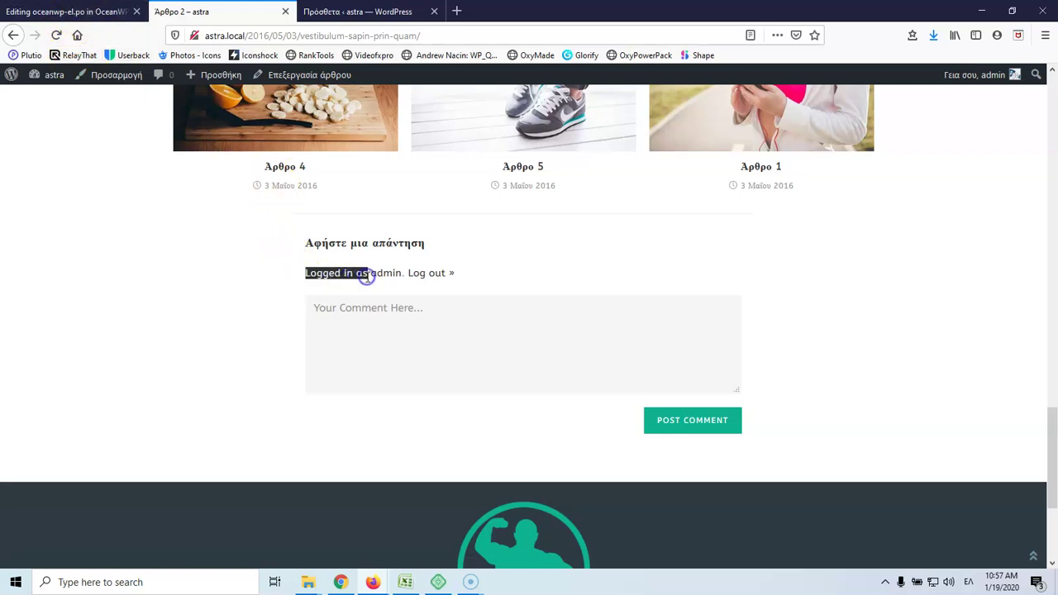
{"action": "left_click", "coordinate": [66, 12]}
{"action": "type", "text": "Logged in as"}
{"action": "left_click", "coordinate": [166, 178]}
{"action": "left_click", "coordinate": [180, 455]}
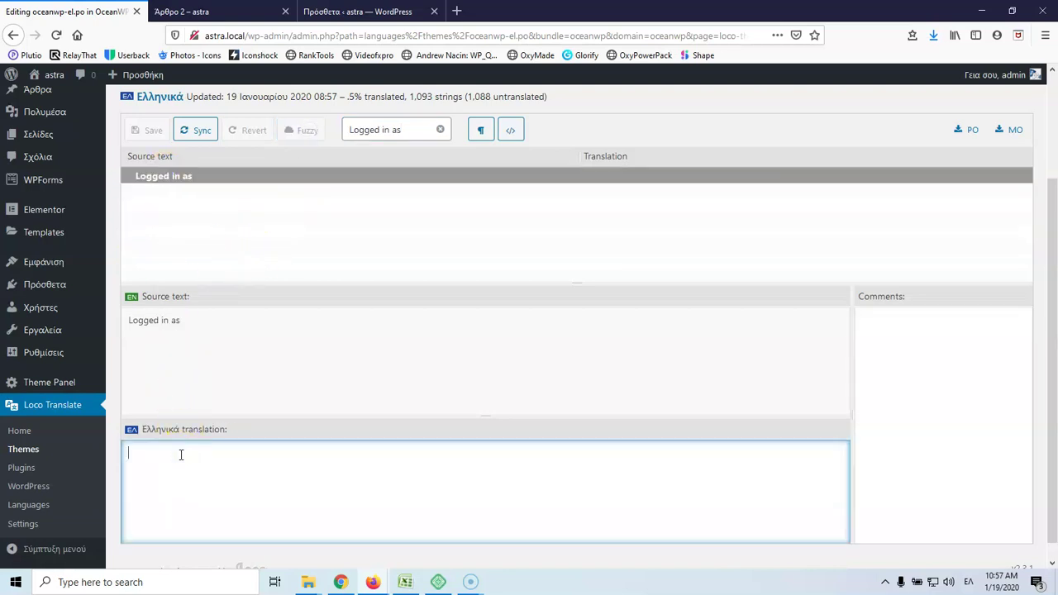
{"action": "type", "text": "Ε"}
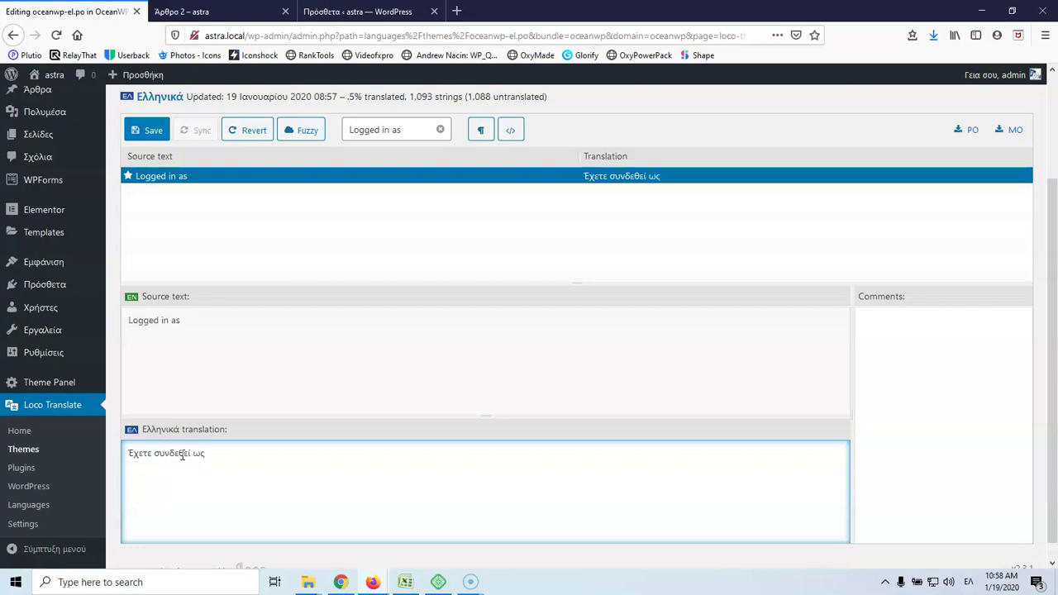
{"action": "left_click", "coordinate": [307, 11]}
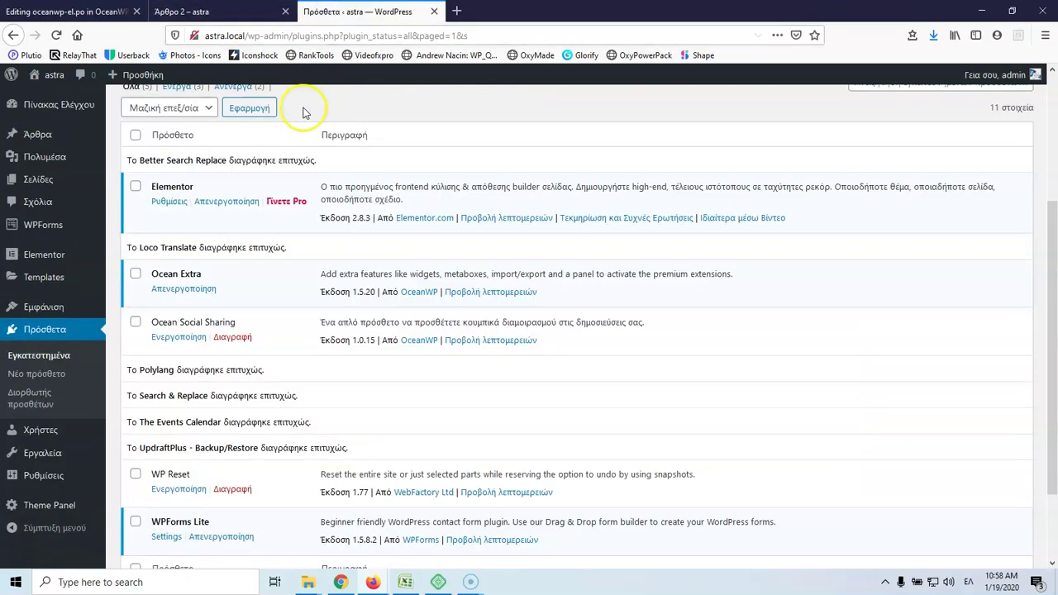
{"action": "left_click", "coordinate": [434, 12]}
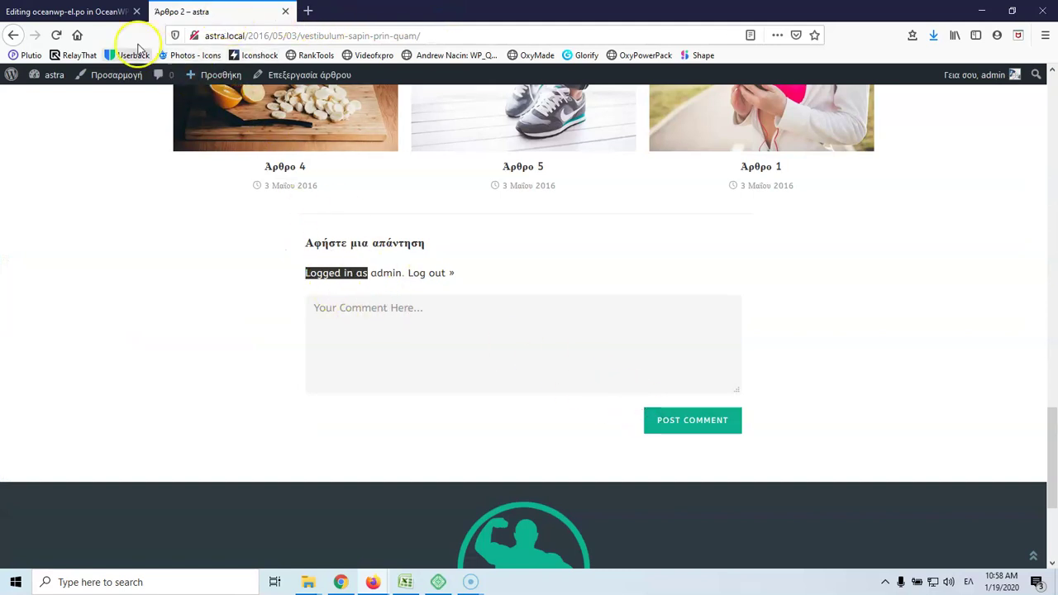
Filter the OceanWP strings by "Log ou" and select the "Log out »" string for translation
{"action": "left_click", "coordinate": [95, 12]}
{"action": "left_click_drag", "start_coordinate": [402, 129], "coordinate": [283, 128]}
{"action": "type", "text": "Υοθρ"}
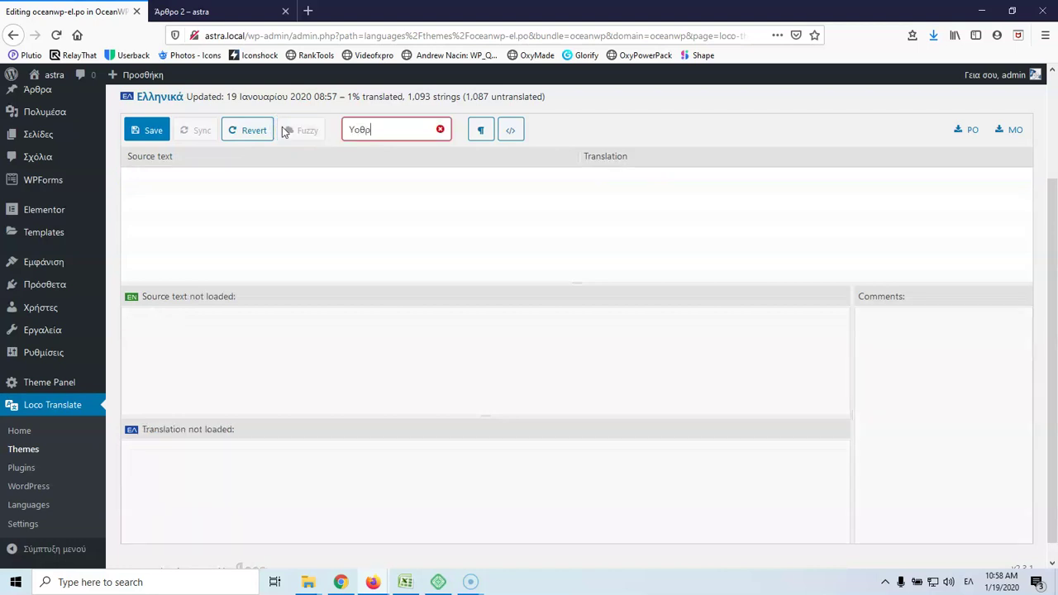
{"action": "key", "text": "BackSpace"}
{"action": "key", "text": "BackSpace"}
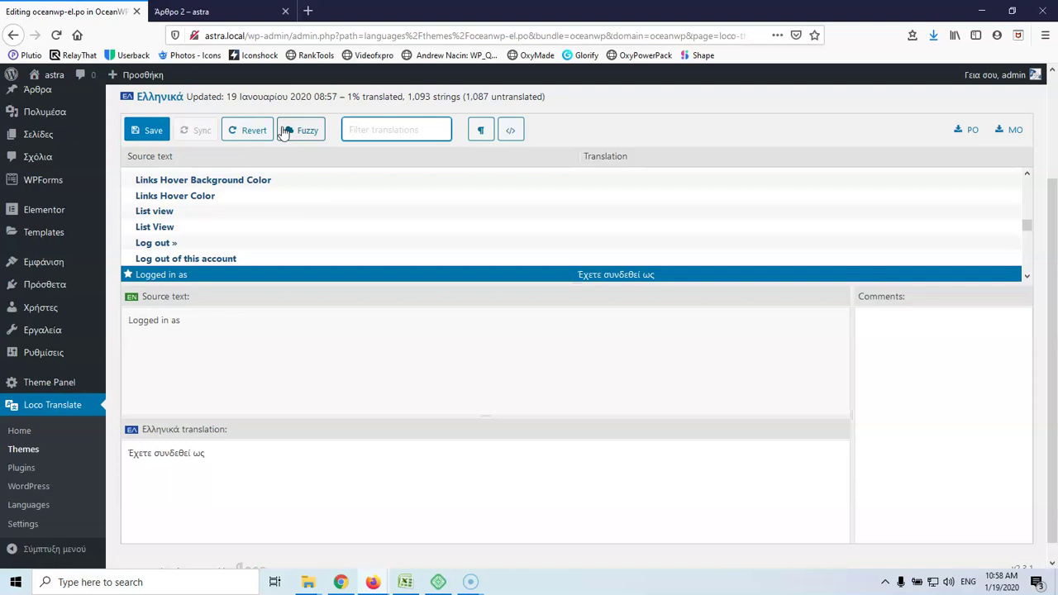
{"action": "type", "text": "Log ou"}
{"action": "left_click", "coordinate": [208, 10]}
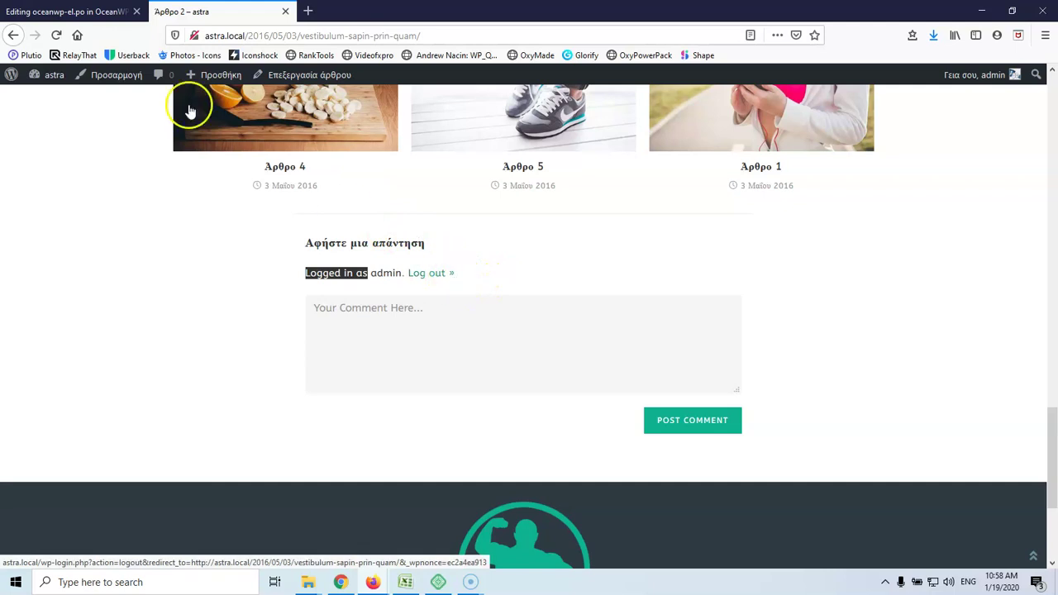
{"action": "left_click", "coordinate": [66, 11]}
{"action": "left_click", "coordinate": [156, 192]}
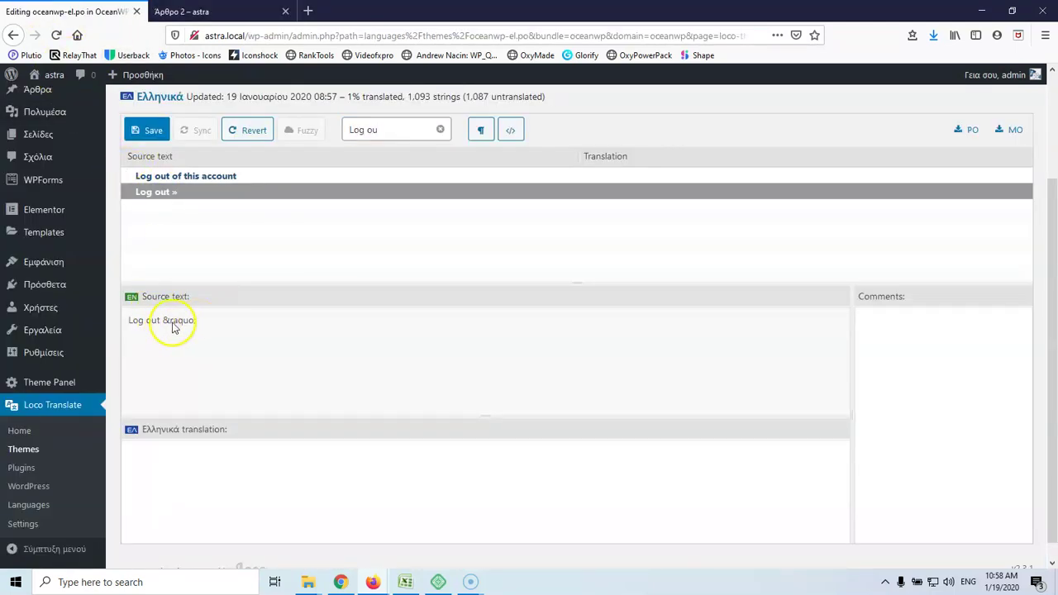
Copy the "Log out &raquo;" source text into the Greek translation and replace its words to read "Αποσύνδεση &raquo;"
{"action": "left_click_drag", "start_coordinate": [206, 319], "coordinate": [91, 324]}
{"action": "key", "text": "ctrl+c"}
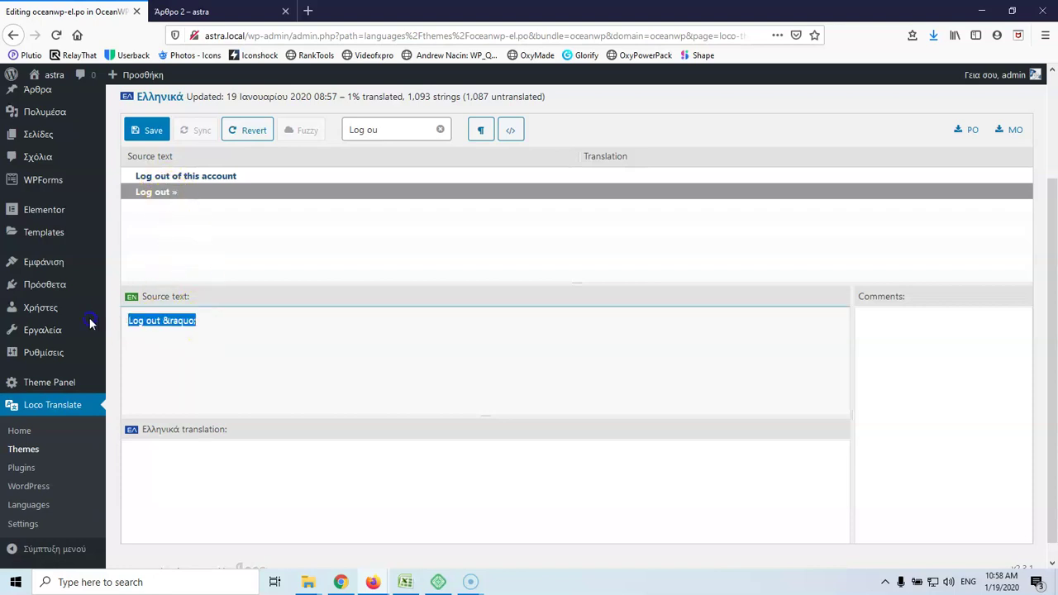
{"action": "left_click", "coordinate": [132, 448]}
{"action": "key", "text": "ctrl+v"}
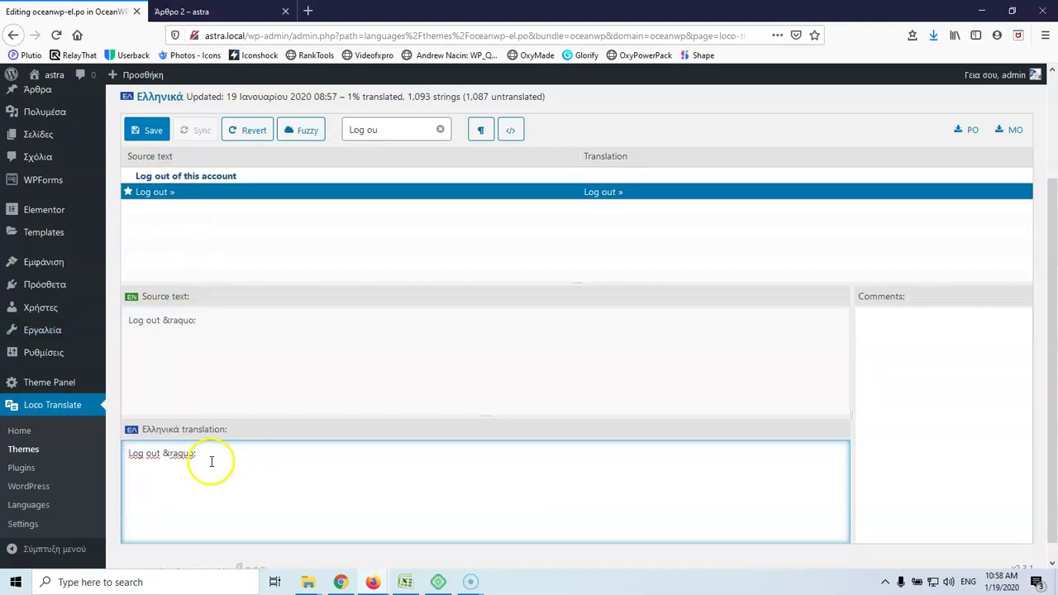
{"action": "left_click_drag", "start_coordinate": [159, 453], "coordinate": [129, 448]}
{"action": "type", "text": "A"}
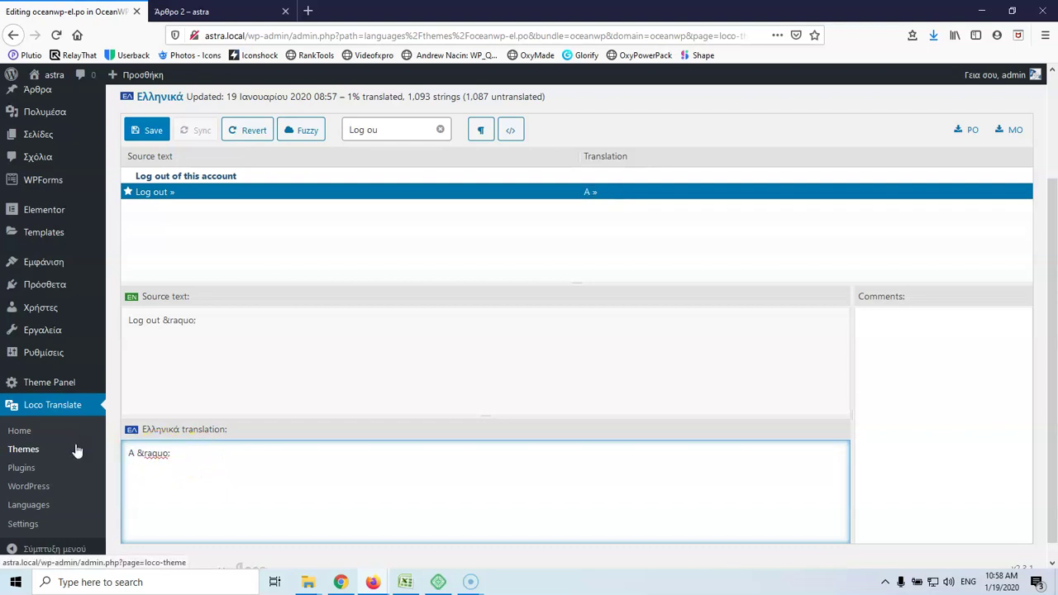
{"action": "key", "text": "BackSpace"}
{"action": "key", "text": "super+space"}
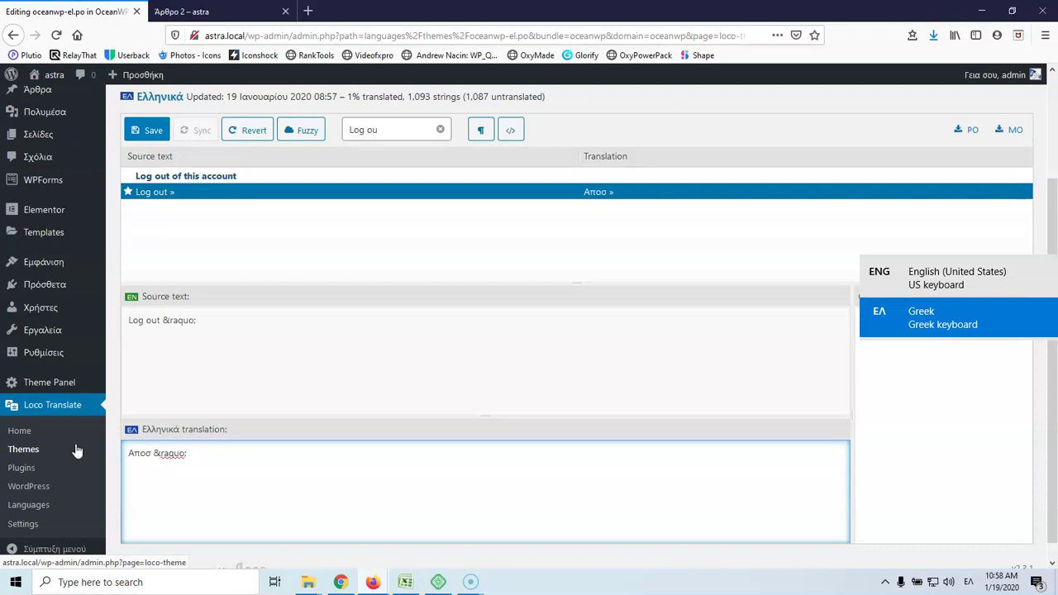
{"action": "type", "text": "Αποσύνδεση"}
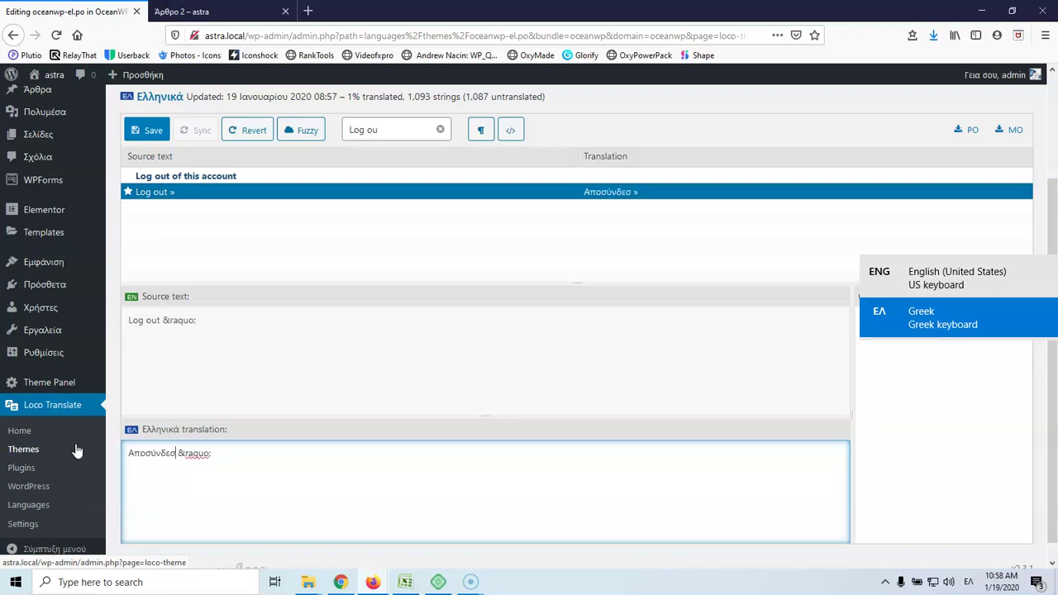
Save the Greek translation file and reload Άρθρο 2 to check the comment form's login texts and the rest of the article
{"action": "left_click", "coordinate": [142, 132]}
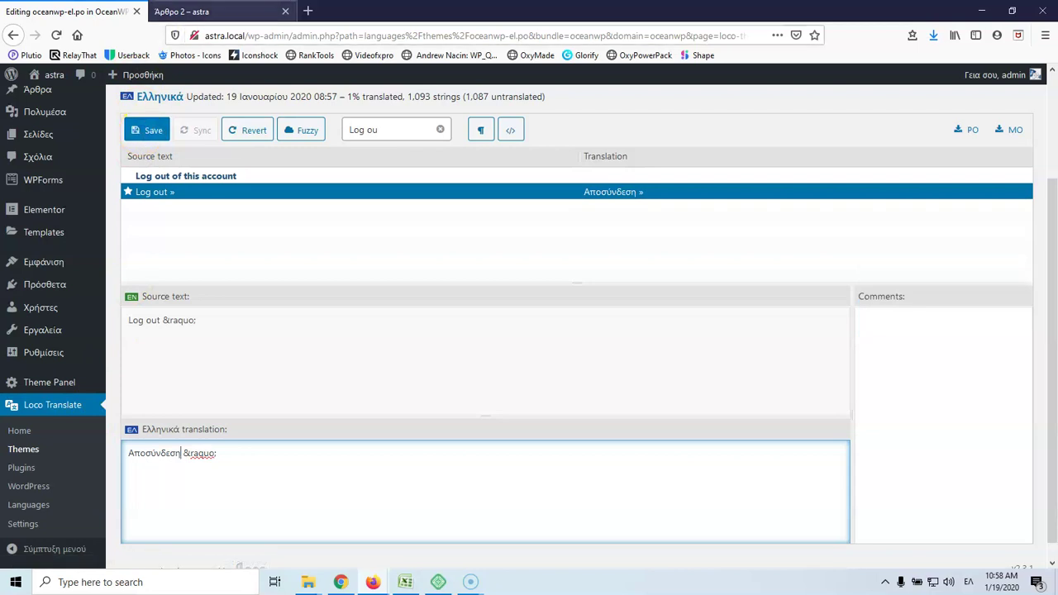
{"action": "left_click", "coordinate": [196, 11]}
{"action": "left_click", "coordinate": [56, 34]}
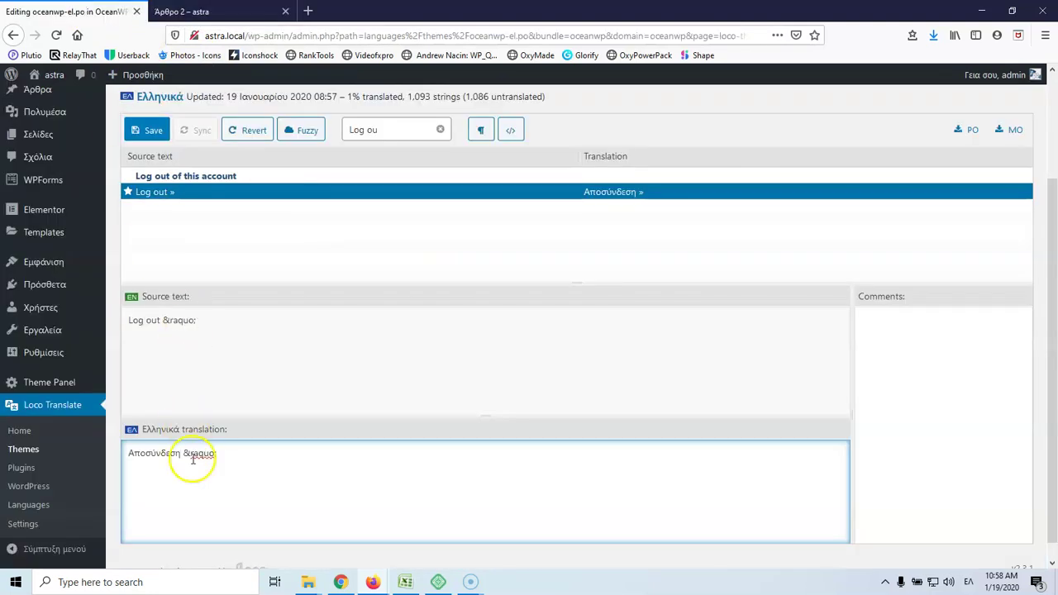
{"action": "left_click", "coordinate": [147, 131]}
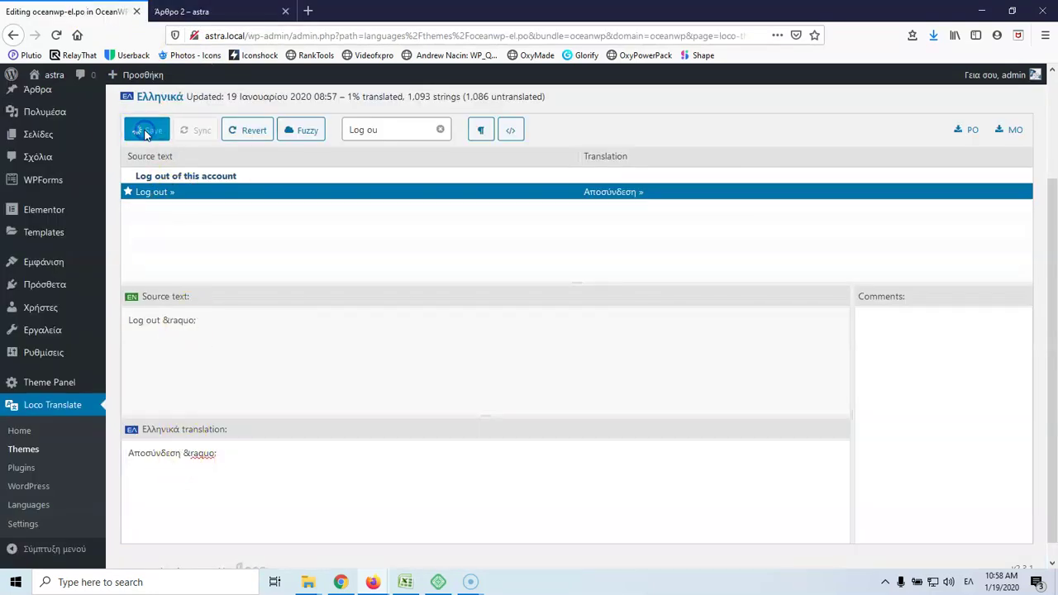
{"action": "left_click", "coordinate": [177, 13]}
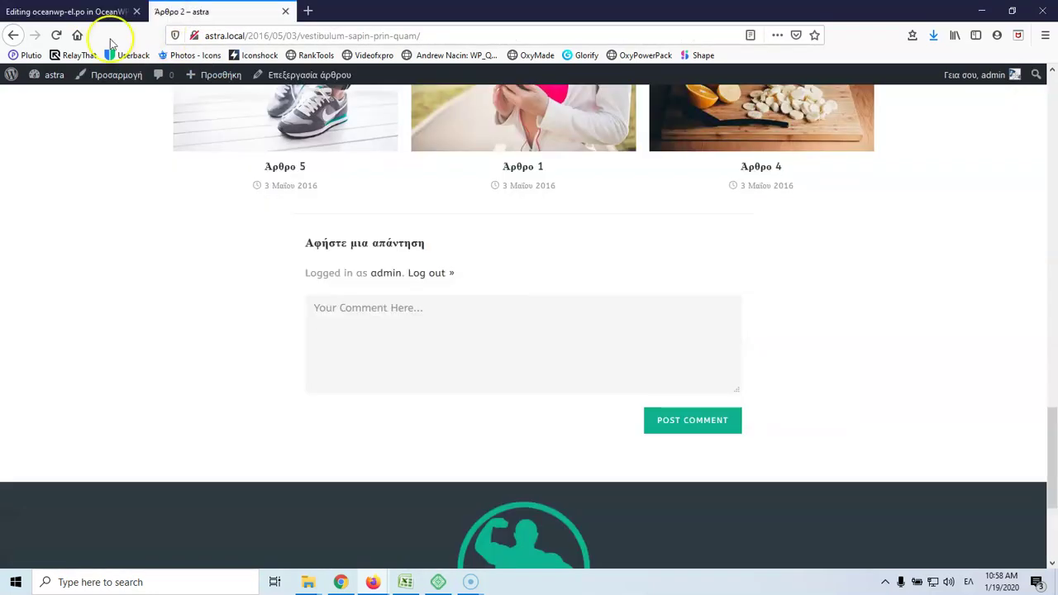
{"action": "left_click", "coordinate": [53, 34]}
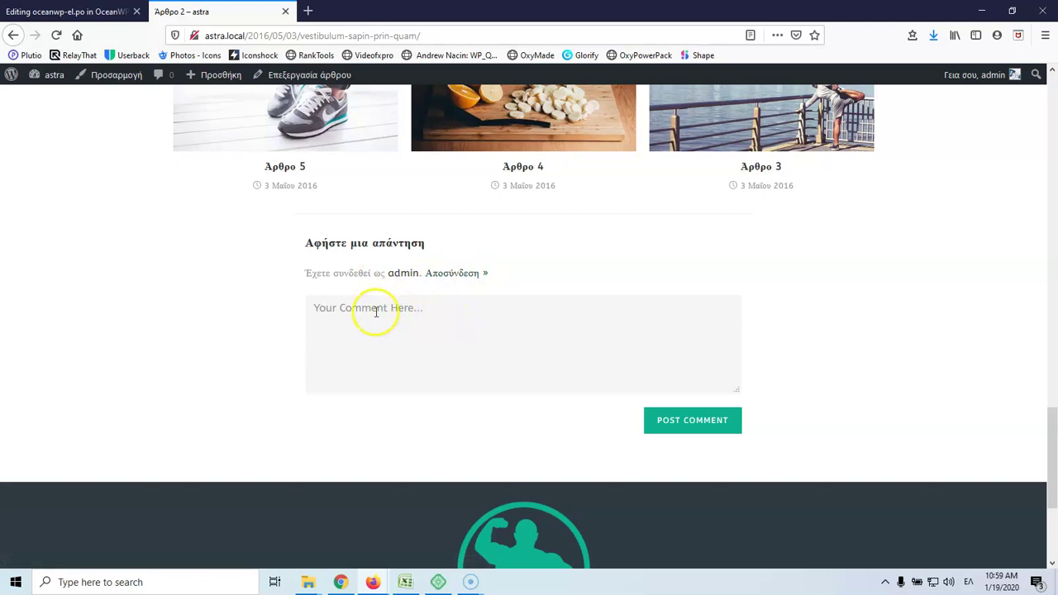
{"action": "scroll", "coordinate": [347, 359], "scroll_direction": "up", "scroll_amount": 5}
{"action": "scroll", "coordinate": [349, 363], "scroll_direction": "up", "scroll_amount": 10}
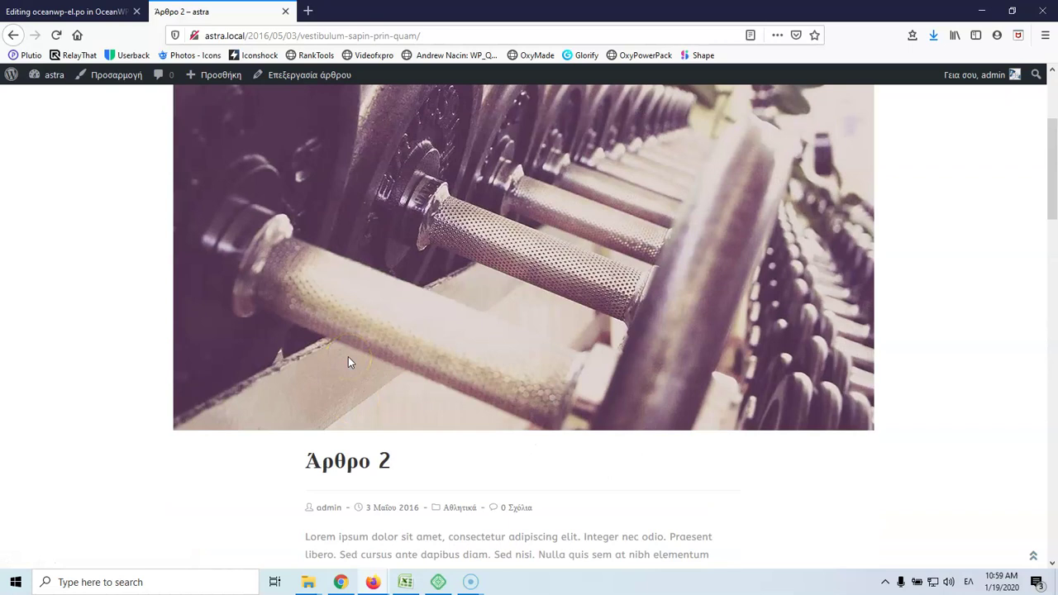
{"action": "scroll", "coordinate": [348, 356], "scroll_direction": "up", "scroll_amount": 5}
Show Loco Translate's list of translatable plugins, and go to the WordPress page for adding a new plugin
{"action": "left_click", "coordinate": [75, 15]}
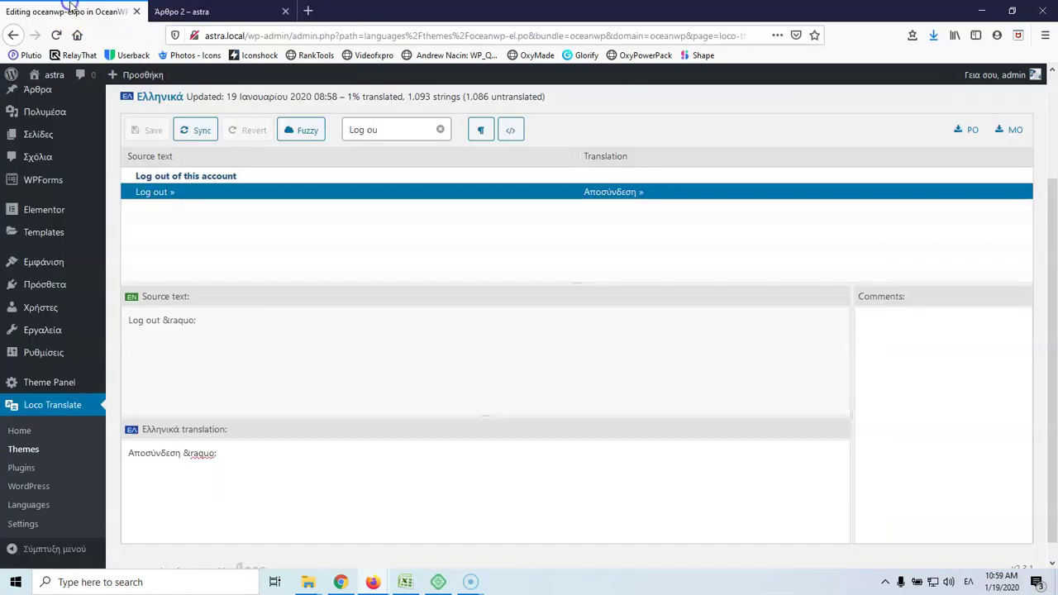
{"action": "scroll", "coordinate": [41, 466], "scroll_direction": "down", "scroll_amount": 1}
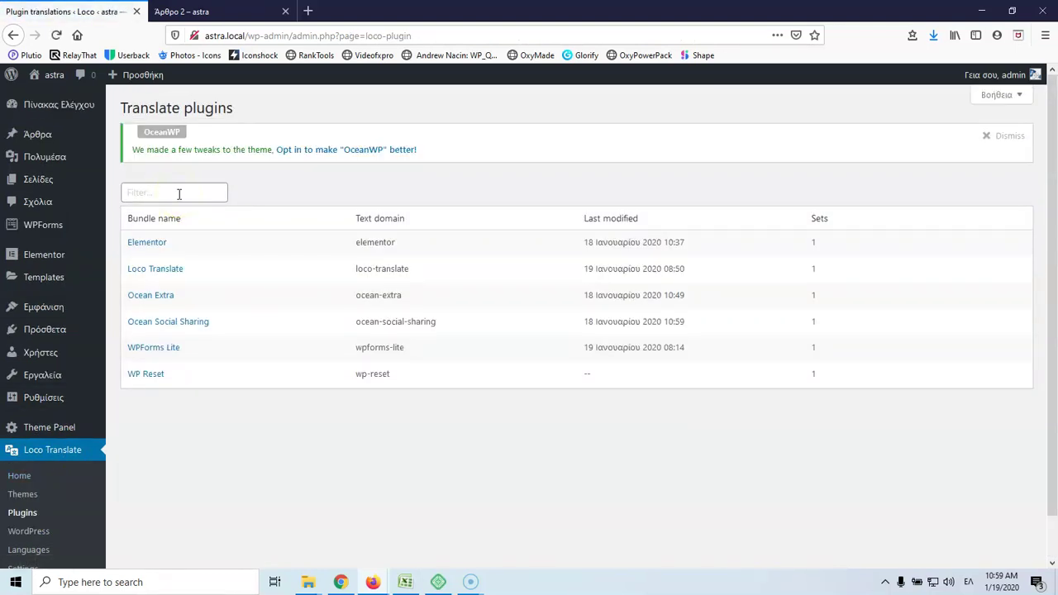
{"action": "mouse_move", "coordinate": [42, 331]}
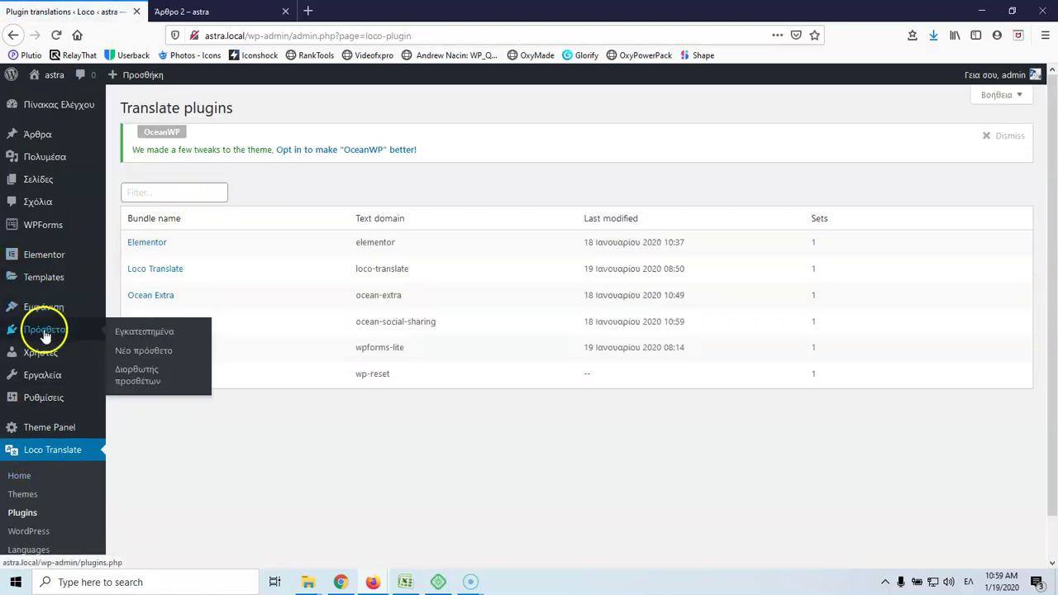
{"action": "left_click", "coordinate": [141, 361]}
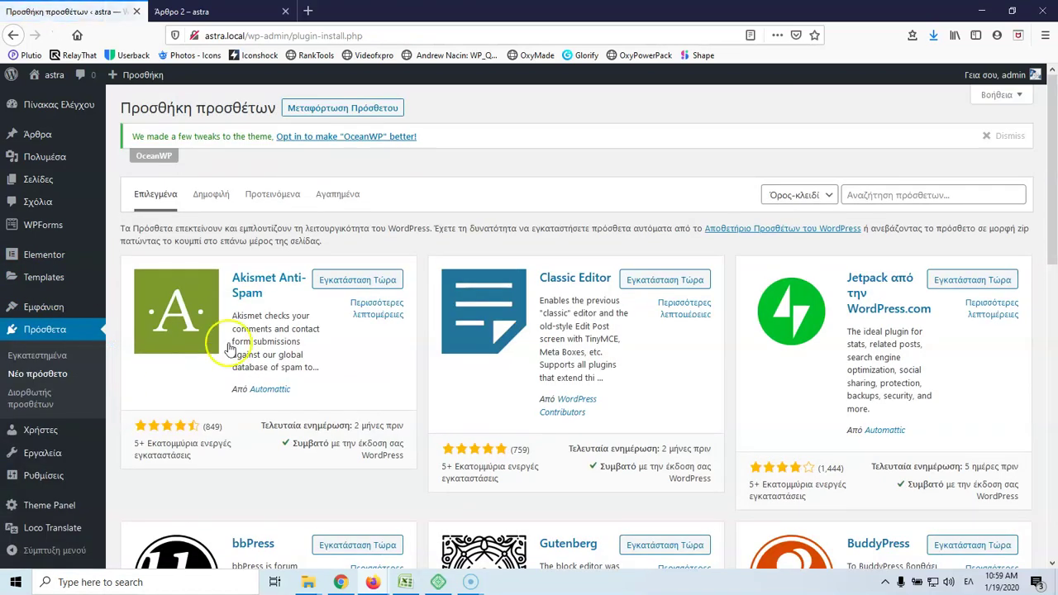
Search the plugin directory for "calendar", and install and activate Modern Events Calendar Lite
{"action": "left_click", "coordinate": [866, 195]}
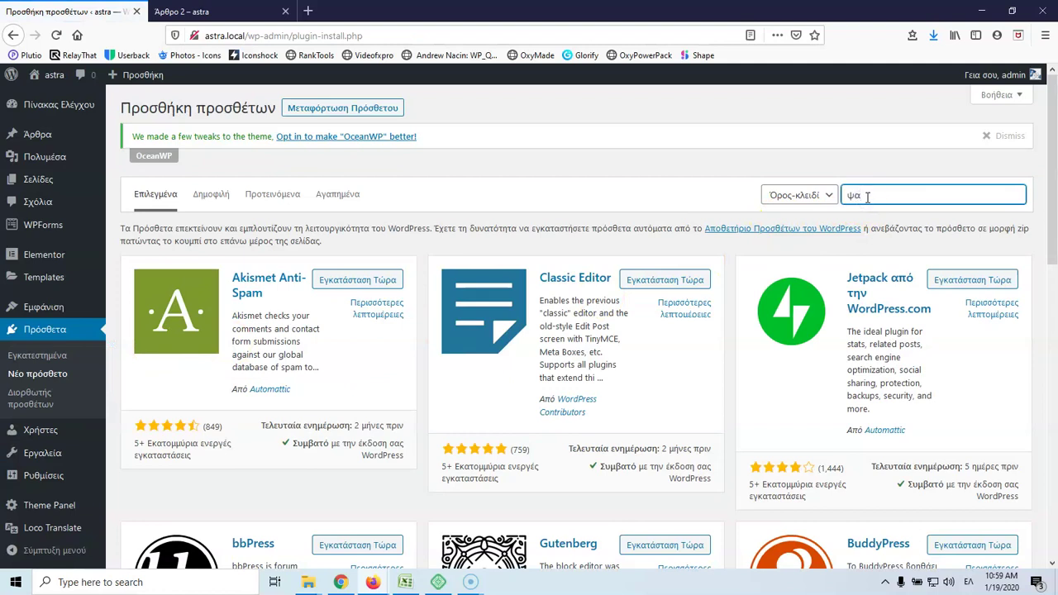
{"action": "type", "text": "ψαλε"}
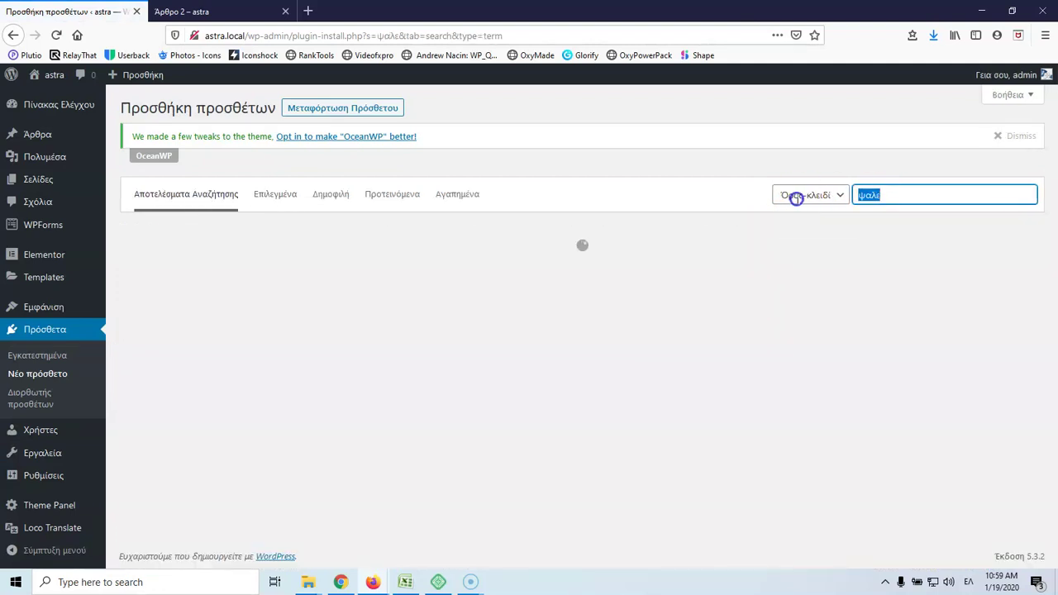
{"action": "type", "text": "cal"}
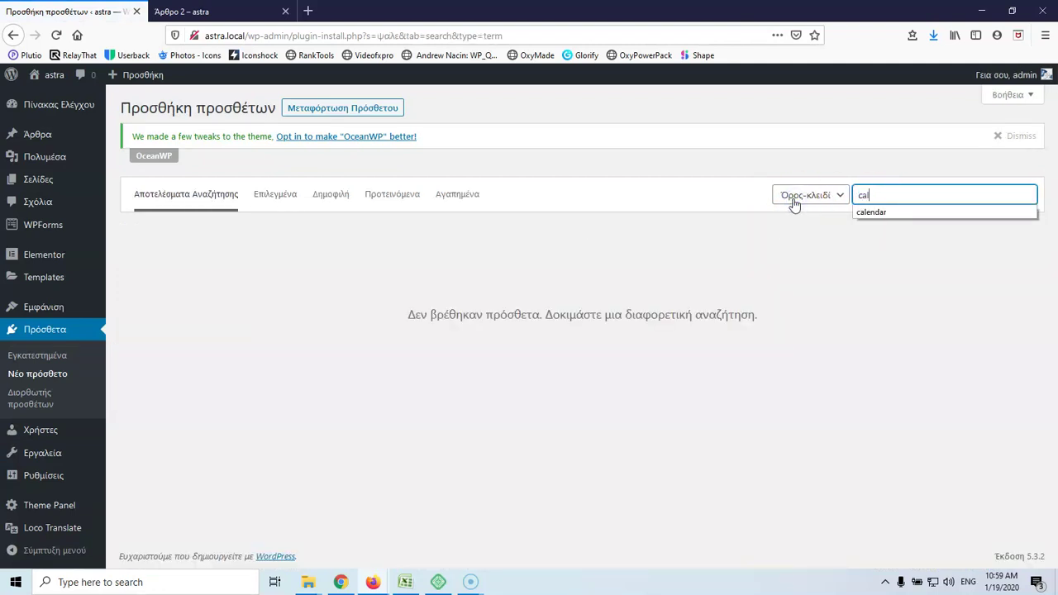
{"action": "type", "text": "endar"}
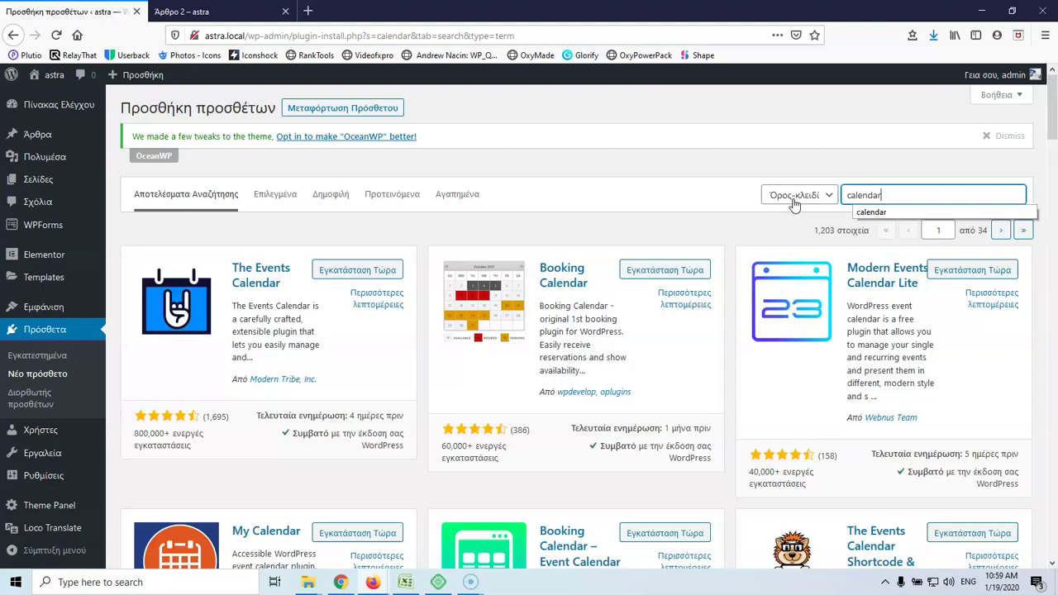
{"action": "left_click", "coordinate": [976, 272]}
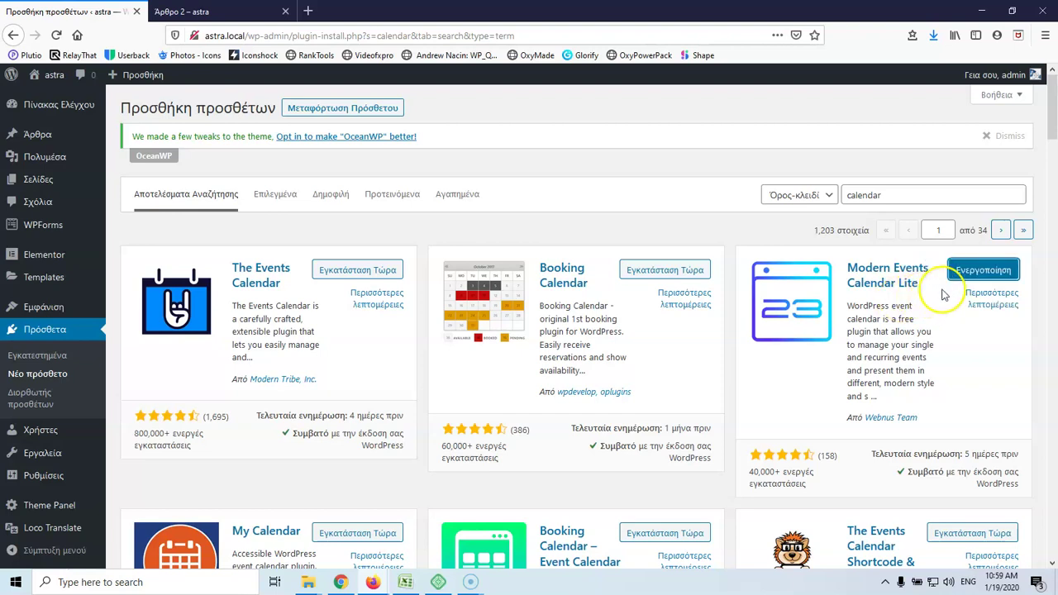
{"action": "left_click", "coordinate": [981, 273]}
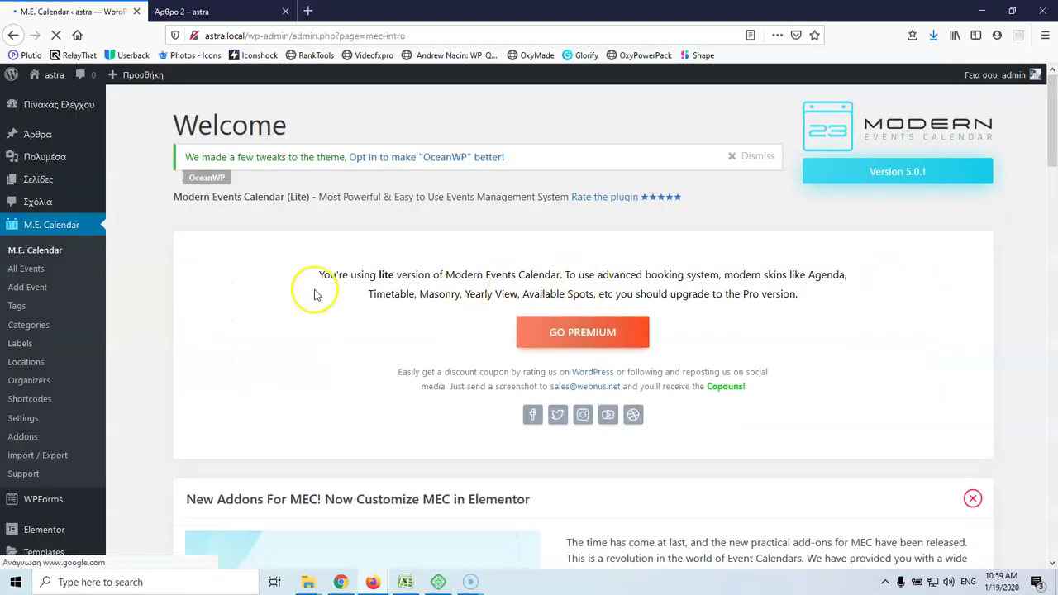
Open the "Weekly on Mondays" event of M.E. Calendar for editing and look over its event details
{"action": "left_click", "coordinate": [28, 271]}
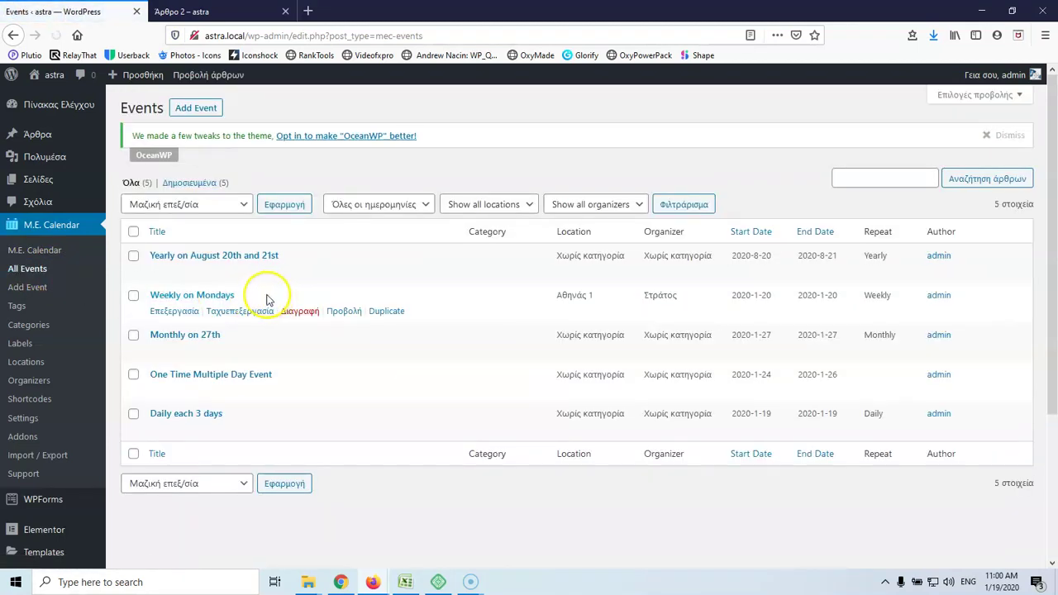
{"action": "left_click", "coordinate": [197, 300]}
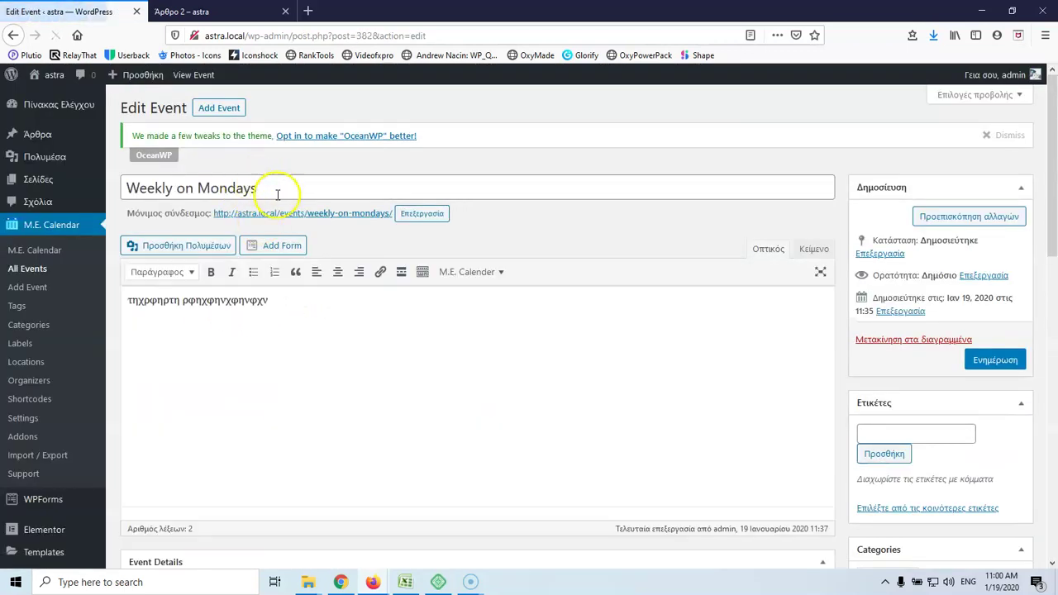
{"action": "scroll", "coordinate": [319, 300], "scroll_direction": "down", "scroll_amount": 6}
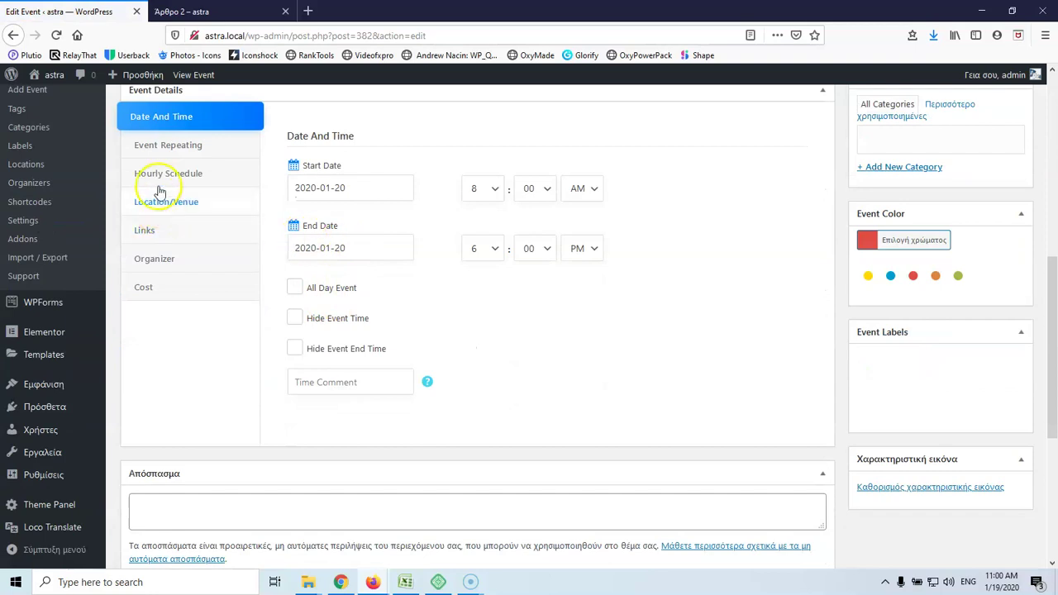
{"action": "scroll", "coordinate": [243, 264], "scroll_direction": "up", "scroll_amount": 6}
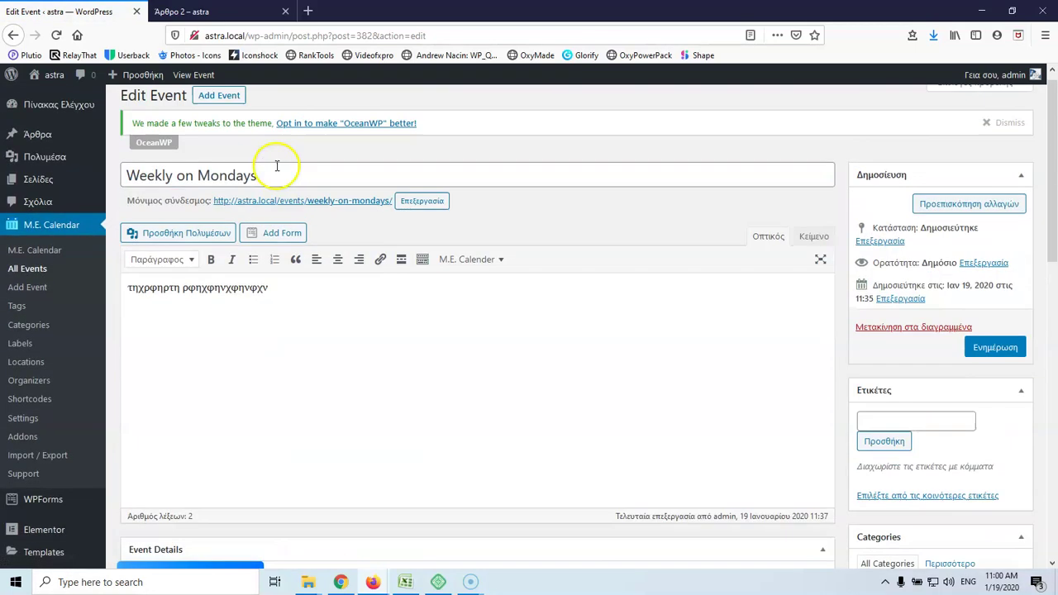
Replace the event's title with "Συναυλία"
{"action": "left_click_drag", "start_coordinate": [274, 189], "coordinate": [53, 179]}
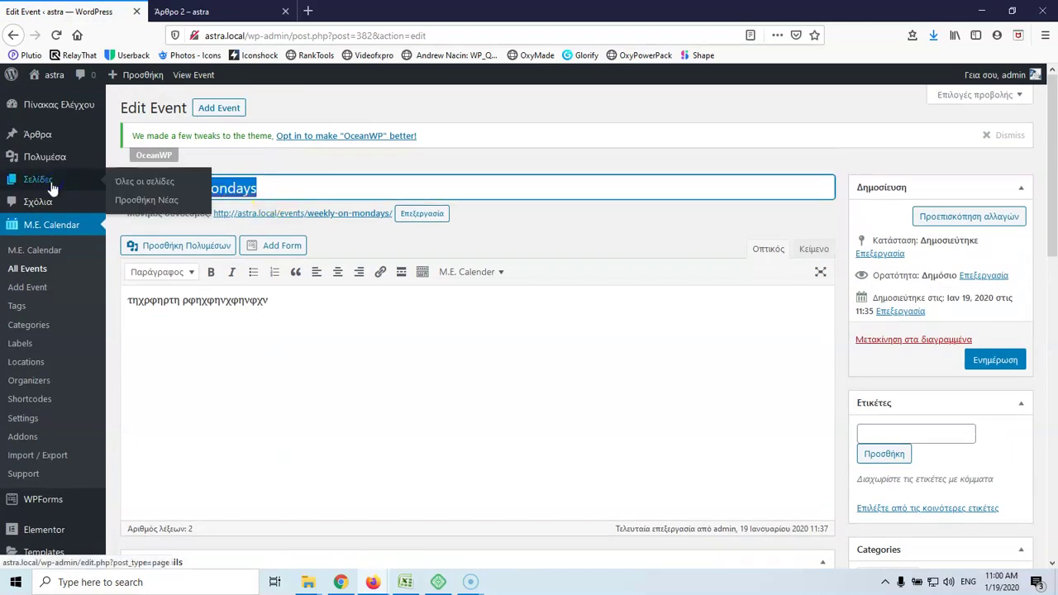
{"action": "key", "text": "BackSpace"}
{"action": "type", "text": "Se"}
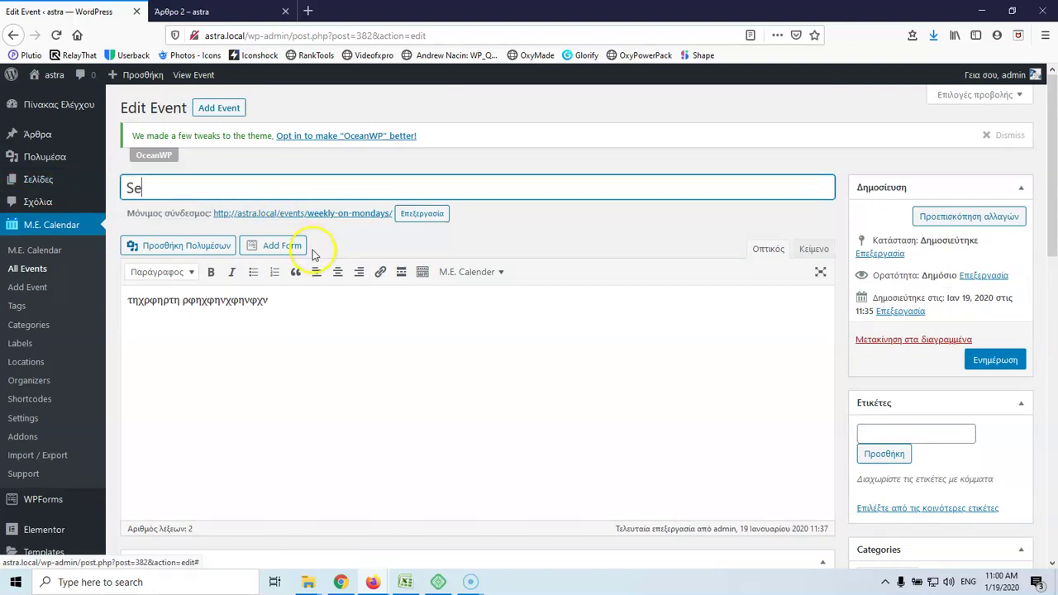
{"action": "key", "text": "BackSpace"}
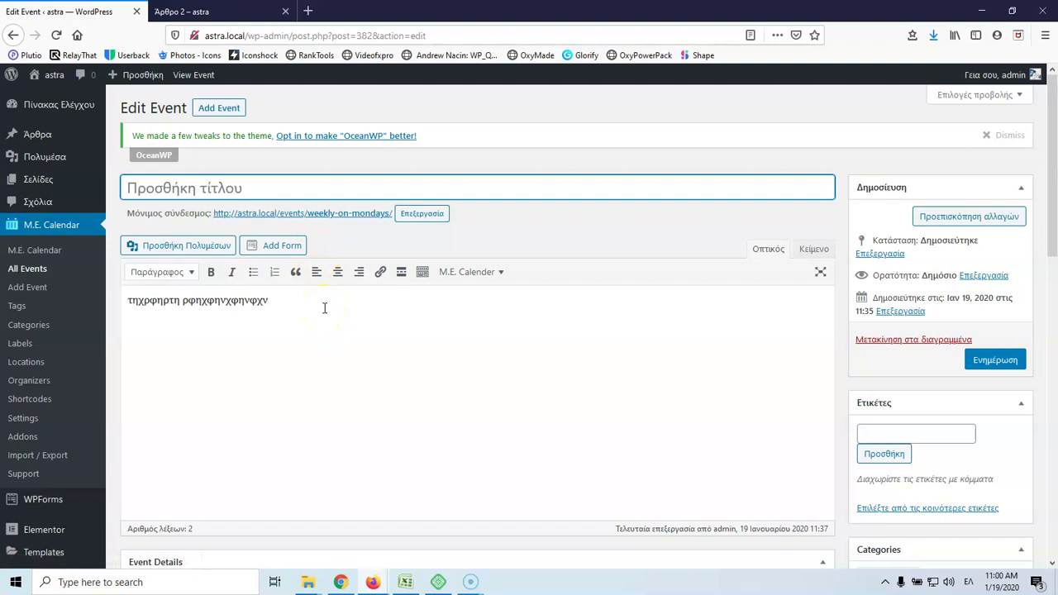
{"action": "type", "text": "Συναυλία"}
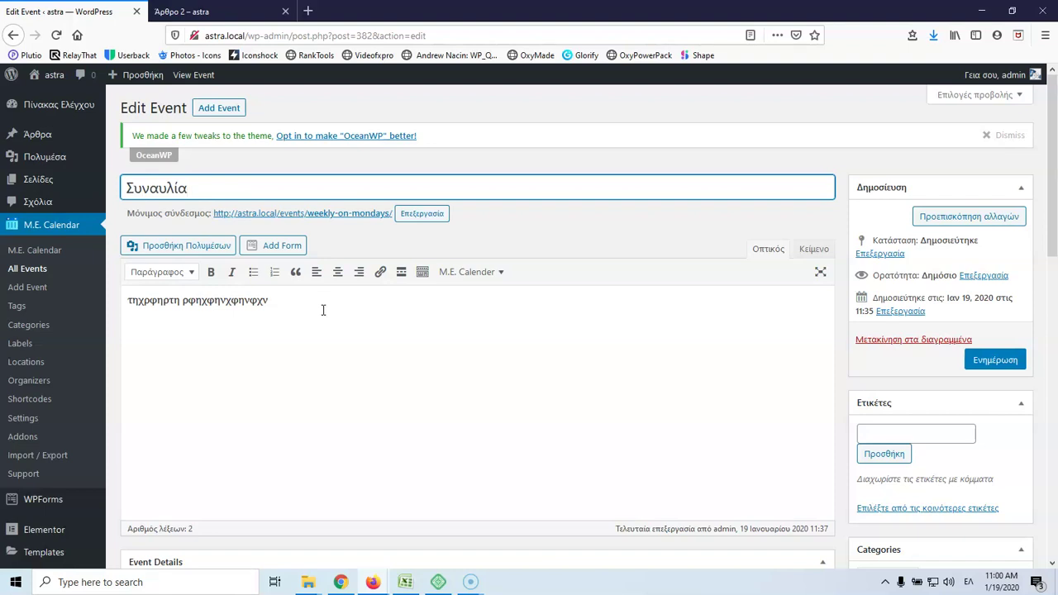
Review the event's location and organizer details, and update the event
{"action": "scroll", "coordinate": [239, 319], "scroll_direction": "down", "scroll_amount": 3}
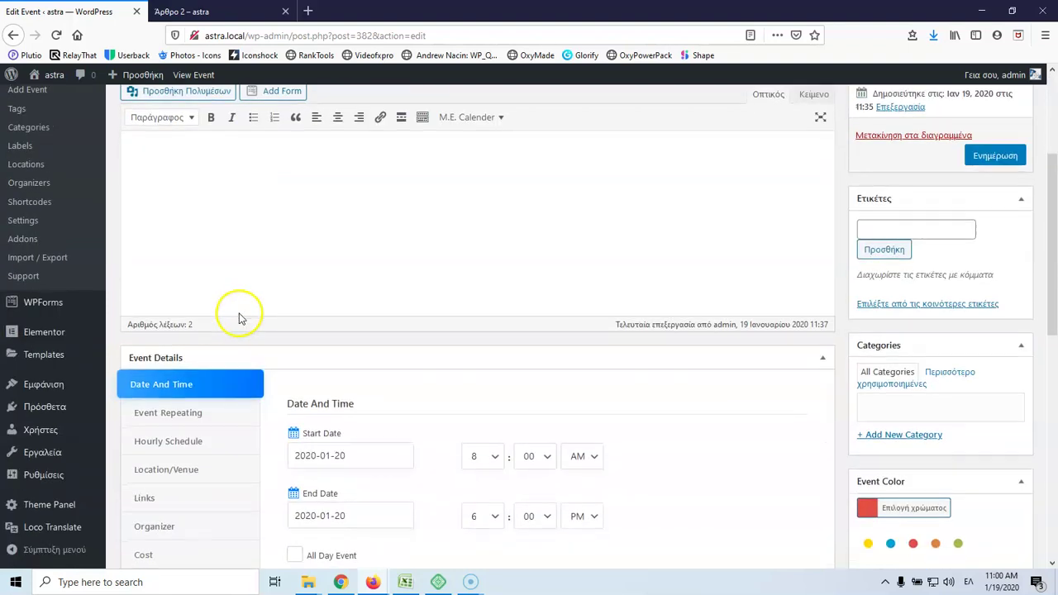
{"action": "left_click", "coordinate": [174, 404]}
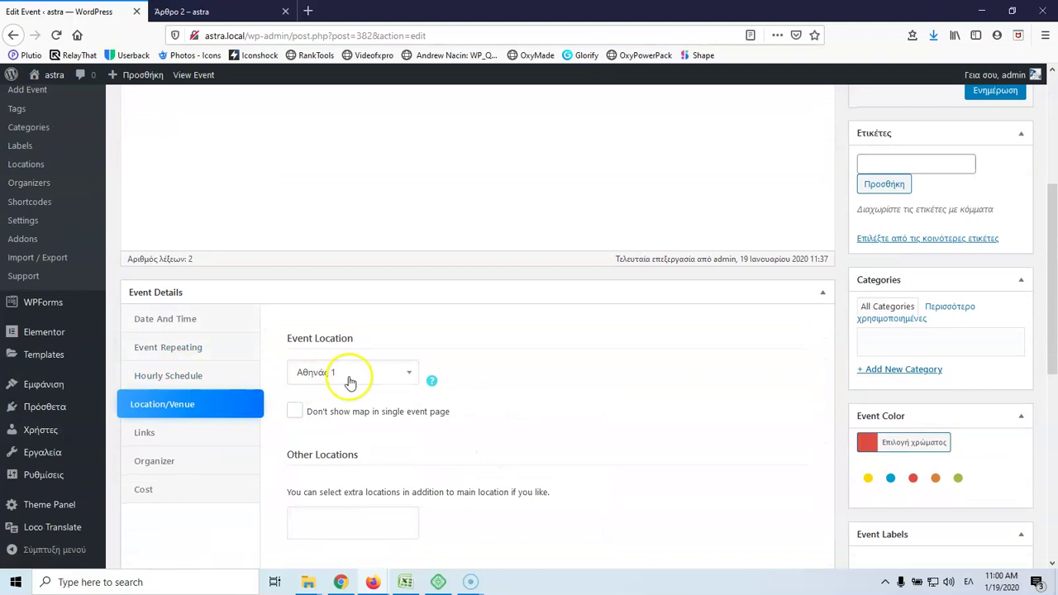
{"action": "left_click", "coordinate": [155, 461]}
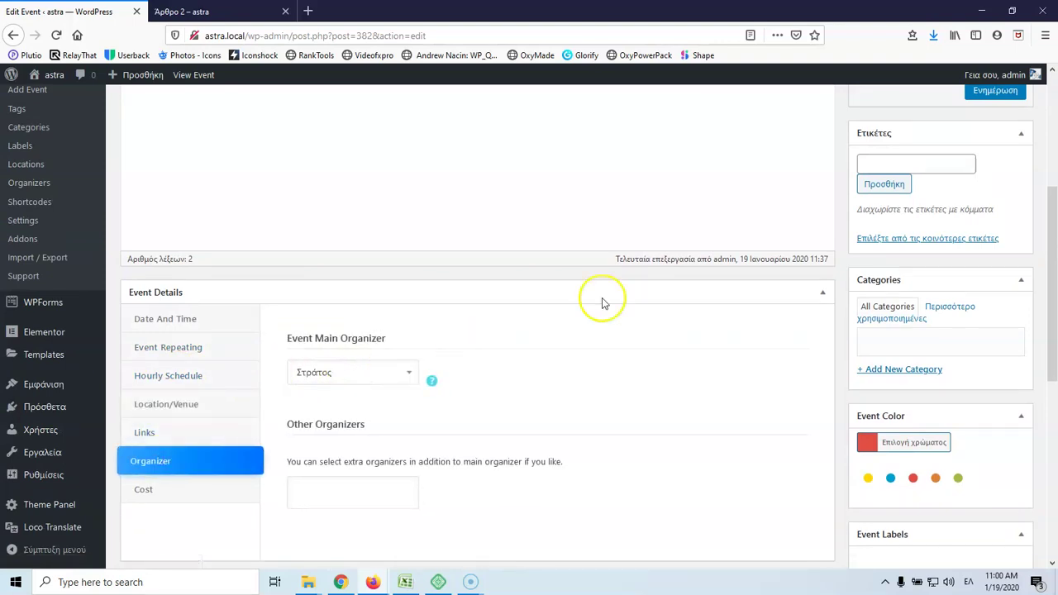
{"action": "scroll", "coordinate": [899, 238], "scroll_direction": "up", "scroll_amount": 3}
{"action": "left_click", "coordinate": [994, 359]}
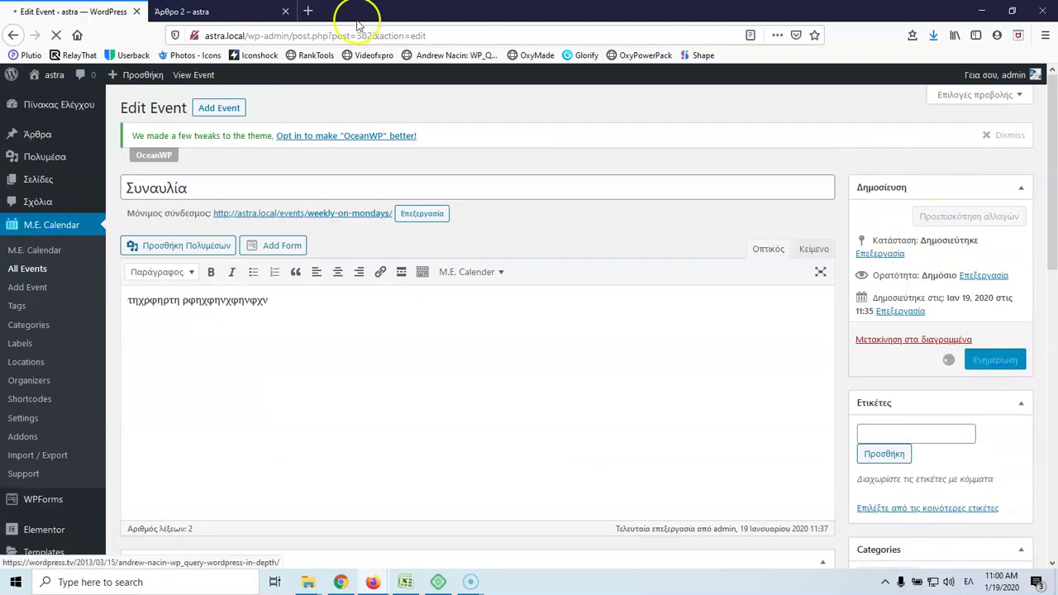
Open the updated event's permalink in a new tab and view the published Συναυλία page
{"action": "right_click", "coordinate": [363, 219]}
{"action": "right_click", "coordinate": [339, 246]}
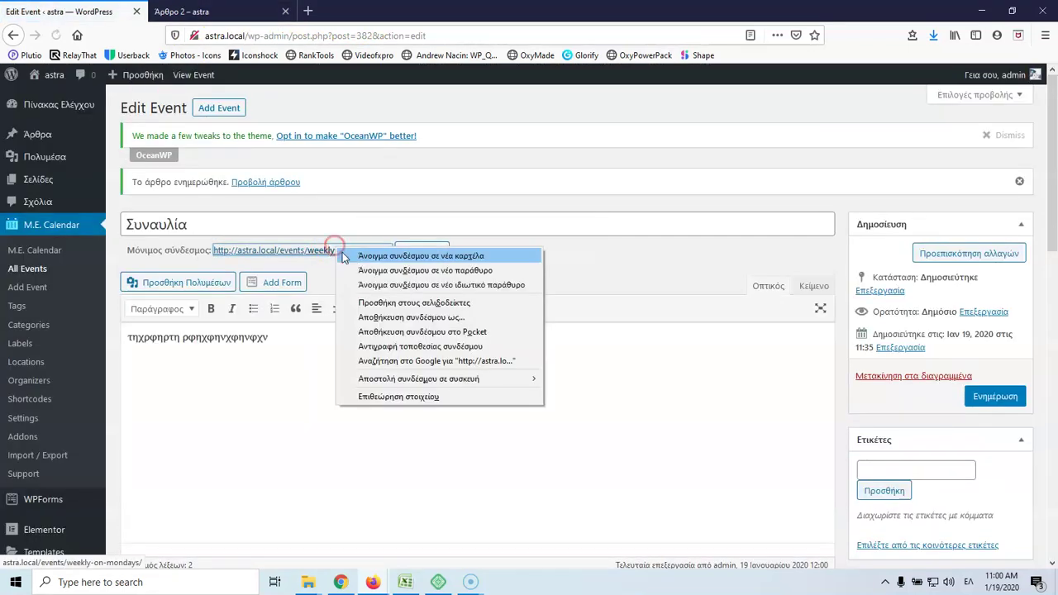
{"action": "left_click", "coordinate": [380, 254]}
{"action": "left_click", "coordinate": [217, 12]}
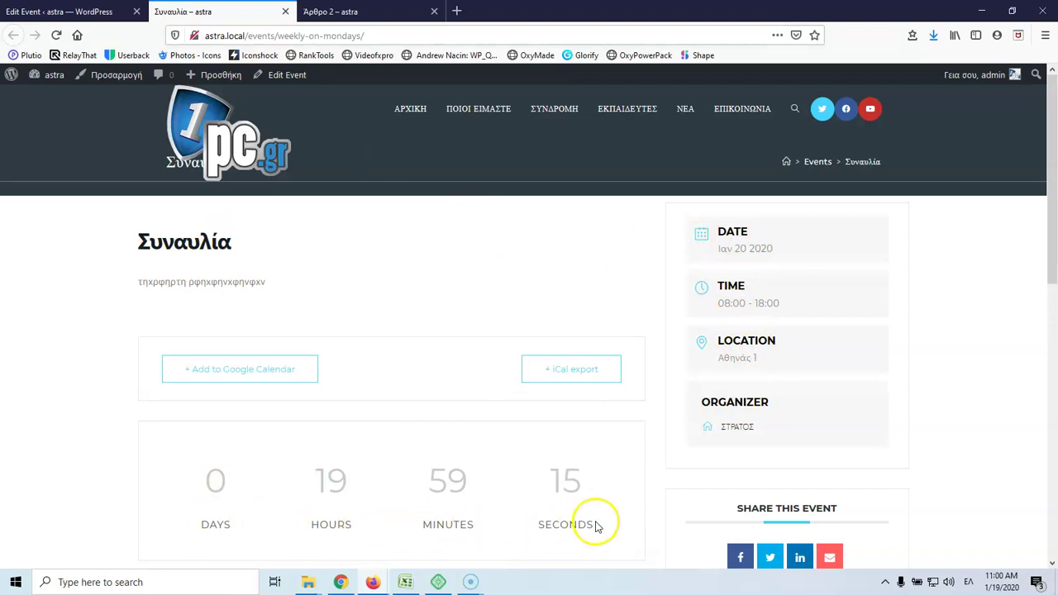
Open Modern Events Calendar Lite from Loco Translate's plugin translations and check its language list for Greek
{"action": "left_click", "coordinate": [66, 11]}
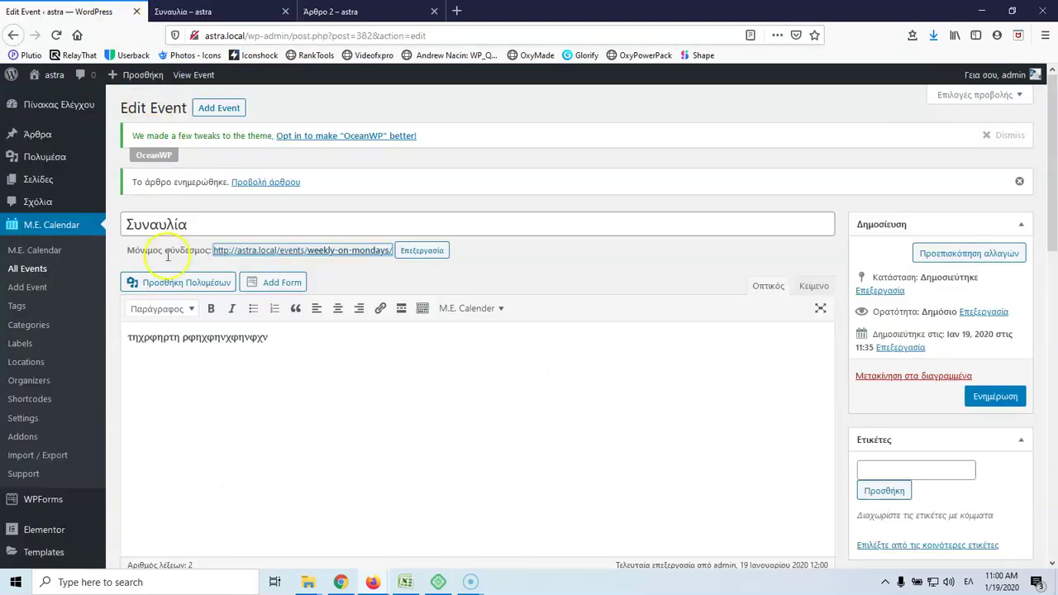
{"action": "scroll", "coordinate": [52, 347], "scroll_direction": "down", "scroll_amount": 5}
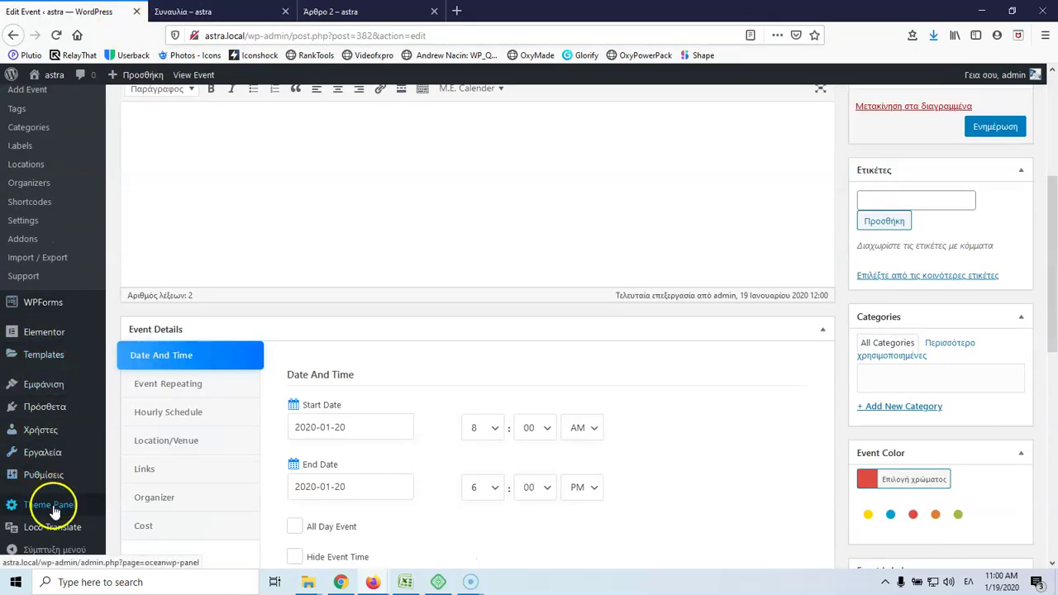
{"action": "mouse_move", "coordinate": [29, 529]}
{"action": "left_click", "coordinate": [129, 477]}
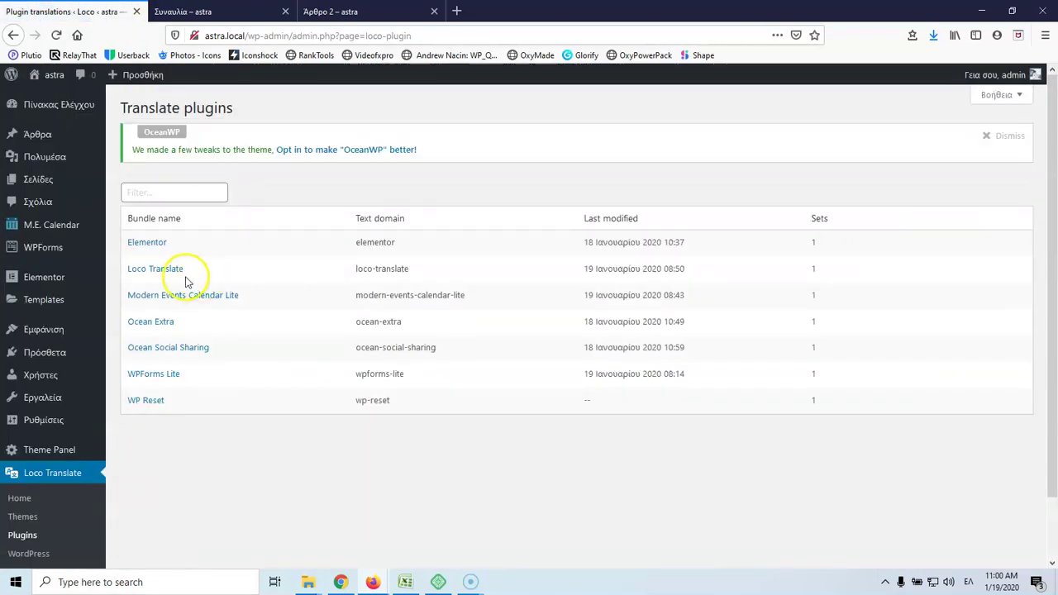
{"action": "left_click", "coordinate": [172, 300]}
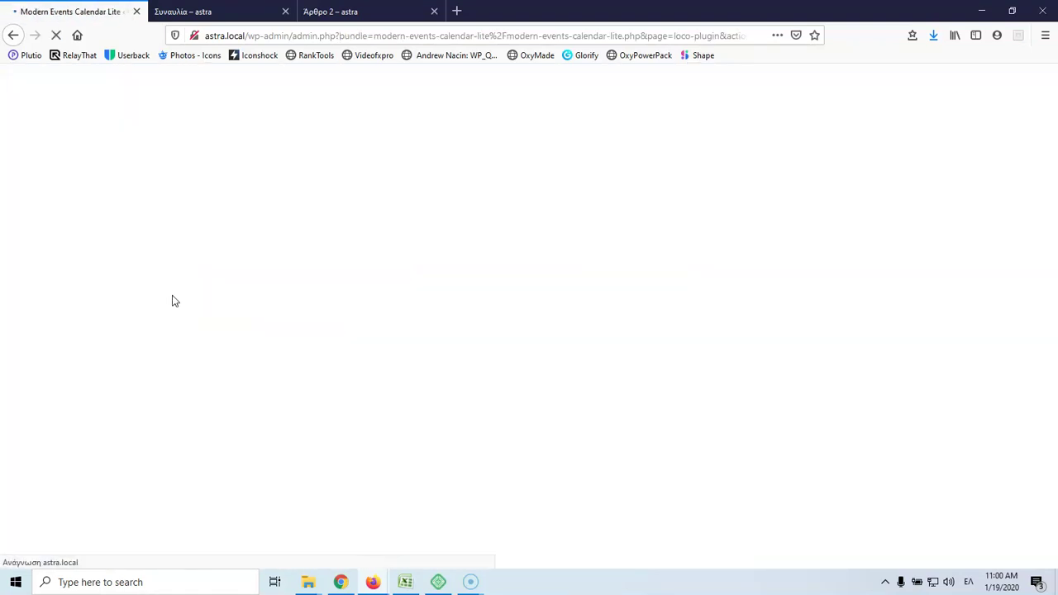
{"action": "scroll", "coordinate": [178, 299], "scroll_direction": "down", "scroll_amount": 1}
{"action": "scroll", "coordinate": [181, 302], "scroll_direction": "down", "scroll_amount": 4}
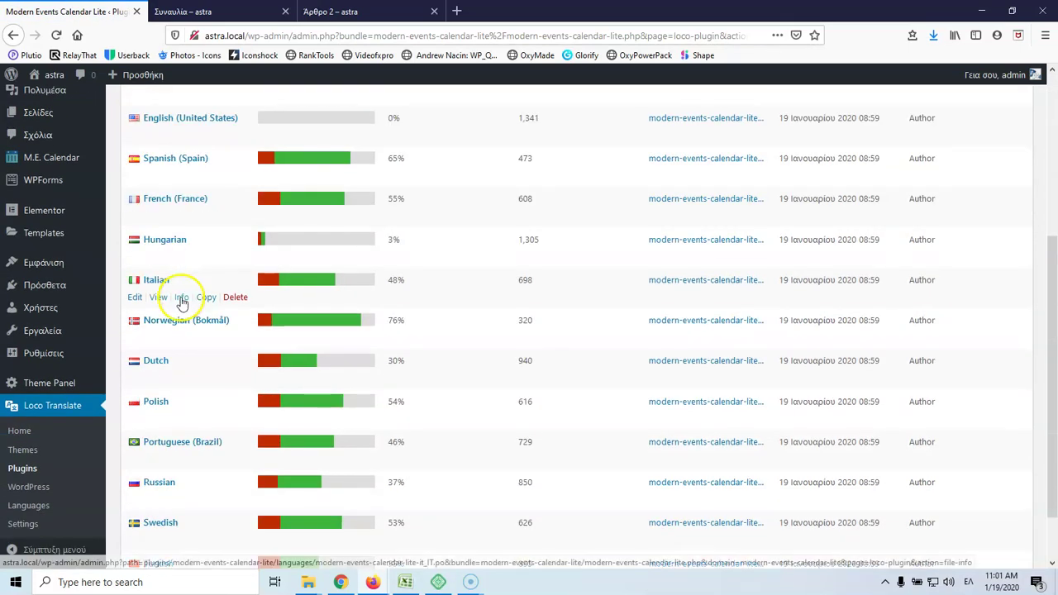
{"action": "scroll", "coordinate": [182, 302], "scroll_direction": "up", "scroll_amount": 5}
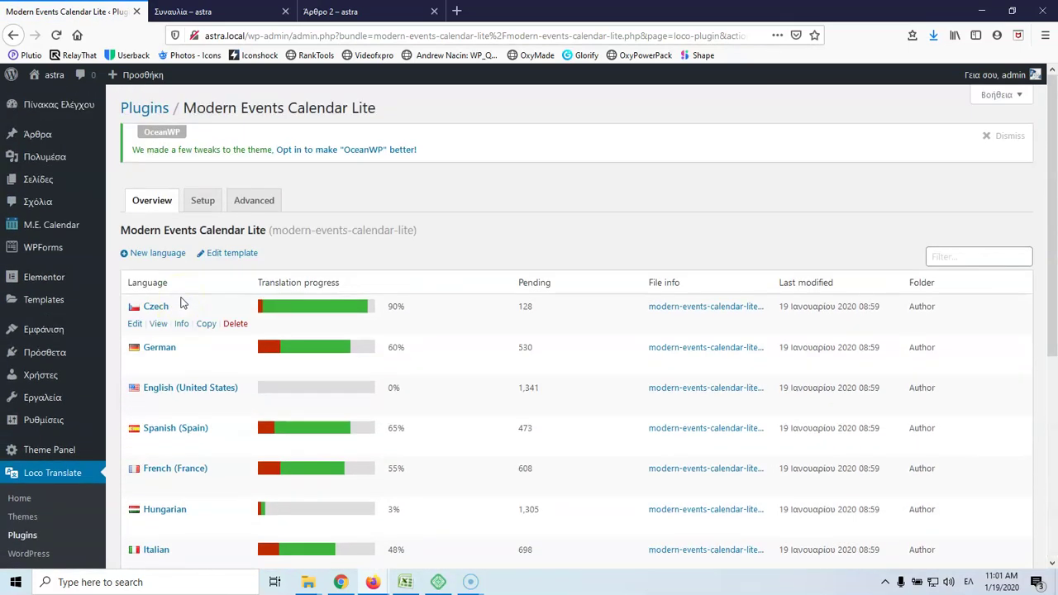
{"action": "scroll", "coordinate": [182, 302], "scroll_direction": "down", "scroll_amount": 5}
{"action": "scroll", "coordinate": [182, 302], "scroll_direction": "up", "scroll_amount": 5}
Start a new Ελληνικά translation of the plugin, stored at languages/plugins/modern-events-calendar-lite-el.po
{"action": "left_click", "coordinate": [159, 254]}
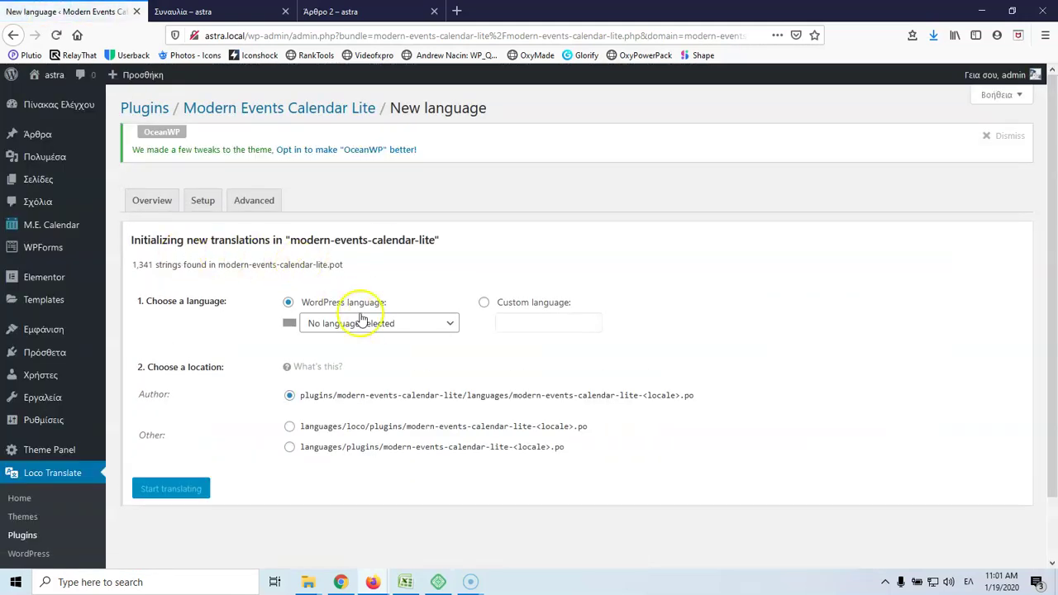
{"action": "left_click", "coordinate": [361, 321]}
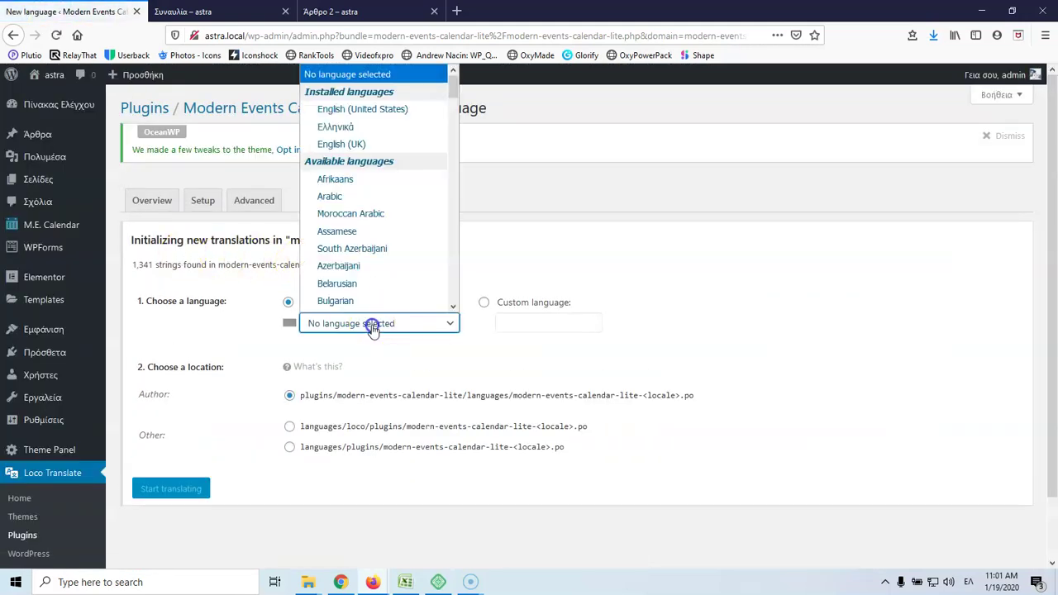
{"action": "left_click", "coordinate": [359, 125]}
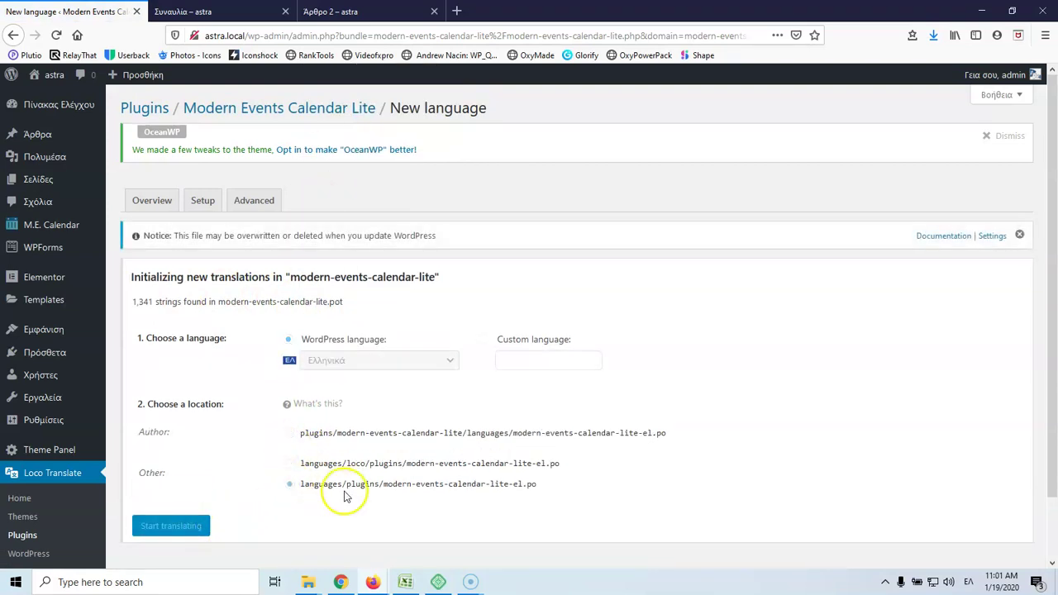
{"action": "left_click", "coordinate": [132, 528]}
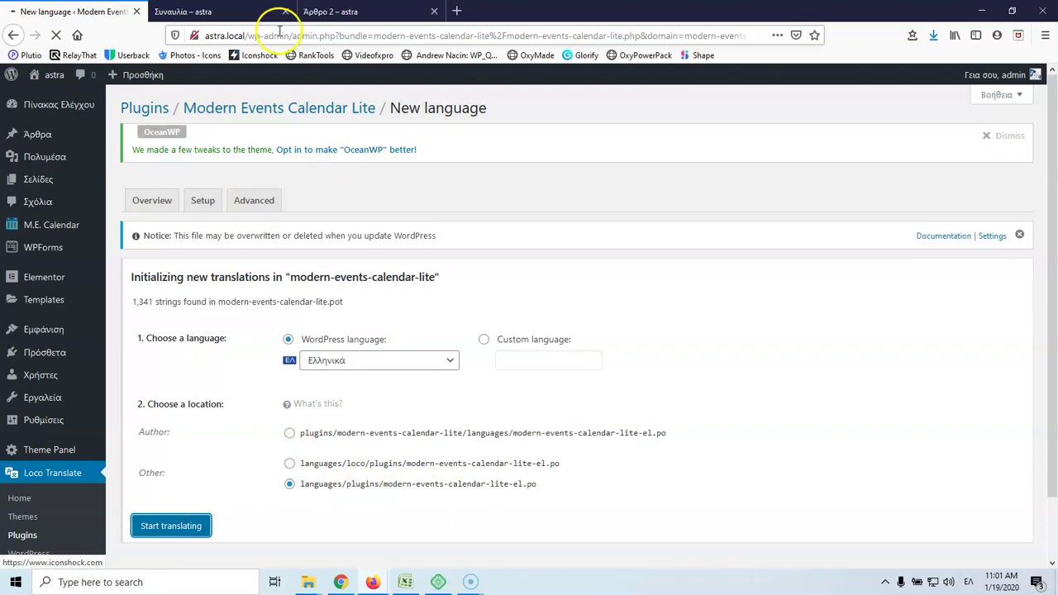
Check the DATE label on the Συναυλία event page and filter the Greek translation file's strings by "Date"
{"action": "left_click", "coordinate": [268, 12]}
{"action": "double_click", "coordinate": [739, 233]}
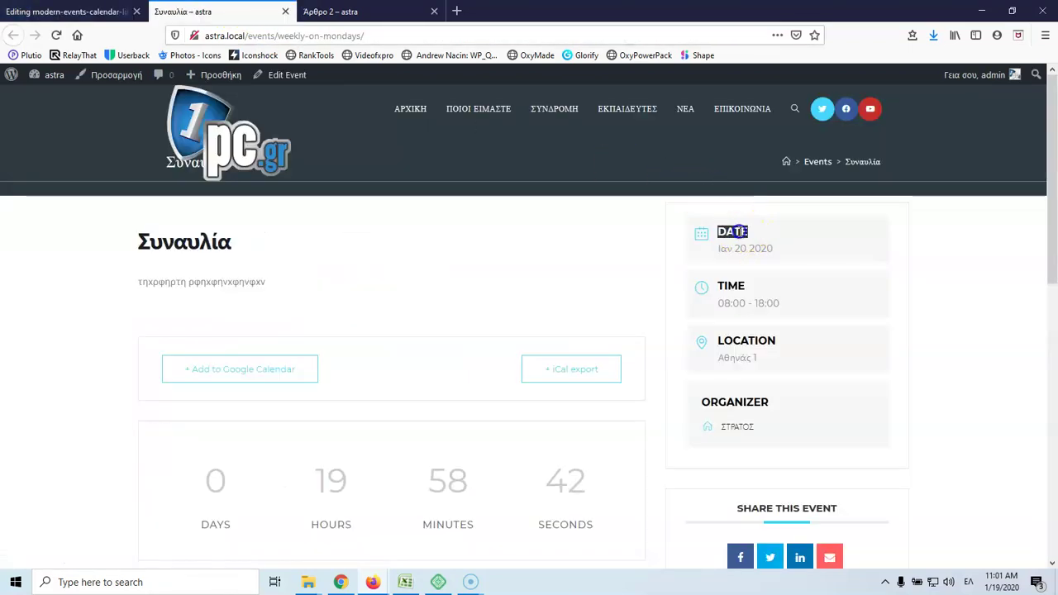
{"action": "left_click", "coordinate": [93, 11]}
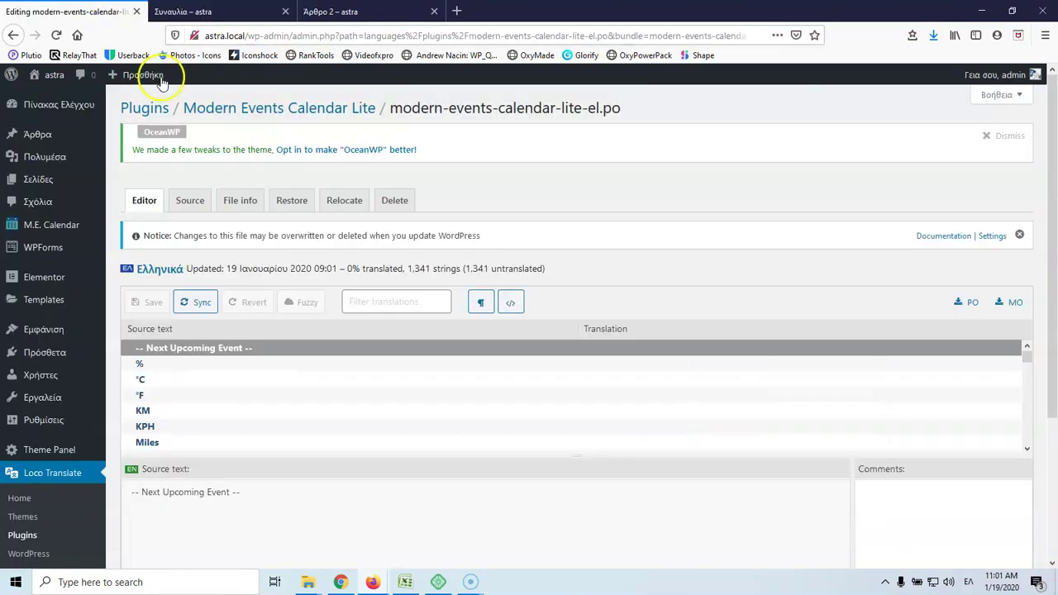
{"action": "left_click", "coordinate": [374, 298]}
{"action": "type", "text": "Date"}
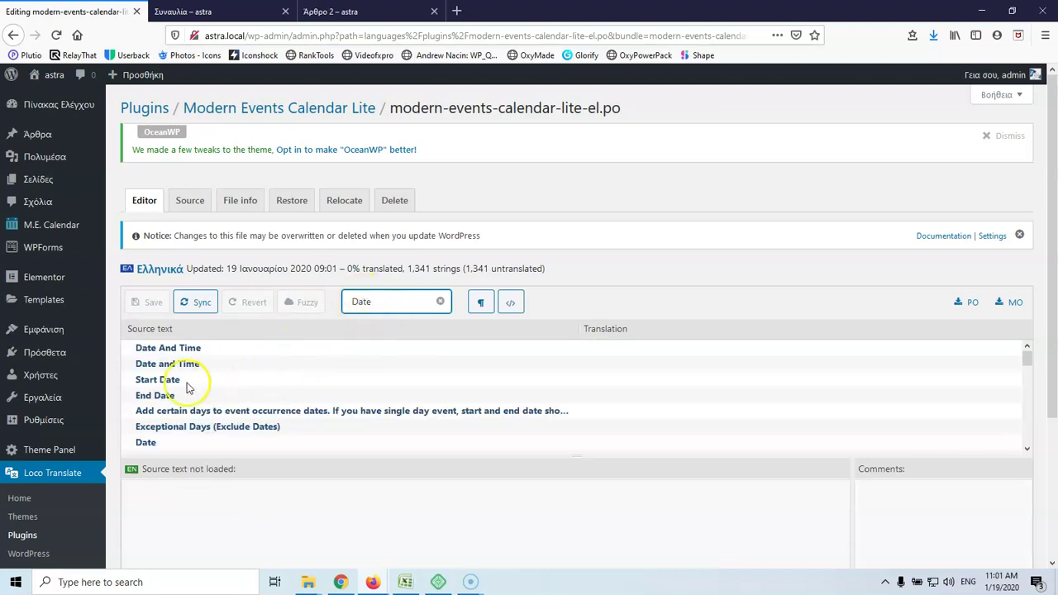
Look through the filtered strings and select the one that reads exactly "Date"
{"action": "scroll", "coordinate": [189, 388], "scroll_direction": "down", "scroll_amount": 10}
{"action": "scroll", "coordinate": [185, 387], "scroll_direction": "up", "scroll_amount": 10}
{"action": "scroll", "coordinate": [185, 387], "scroll_direction": "down", "scroll_amount": 4}
{"action": "scroll", "coordinate": [185, 387], "scroll_direction": "up", "scroll_amount": 4}
{"action": "scroll", "coordinate": [183, 381], "scroll_direction": "down", "scroll_amount": 10}
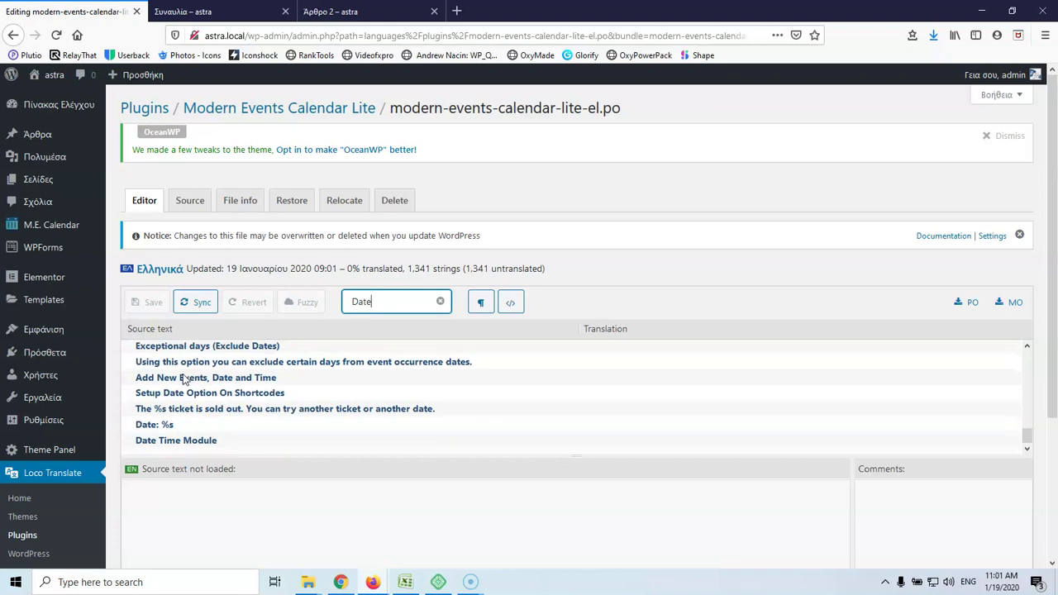
{"action": "scroll", "coordinate": [184, 379], "scroll_direction": "up", "scroll_amount": 10}
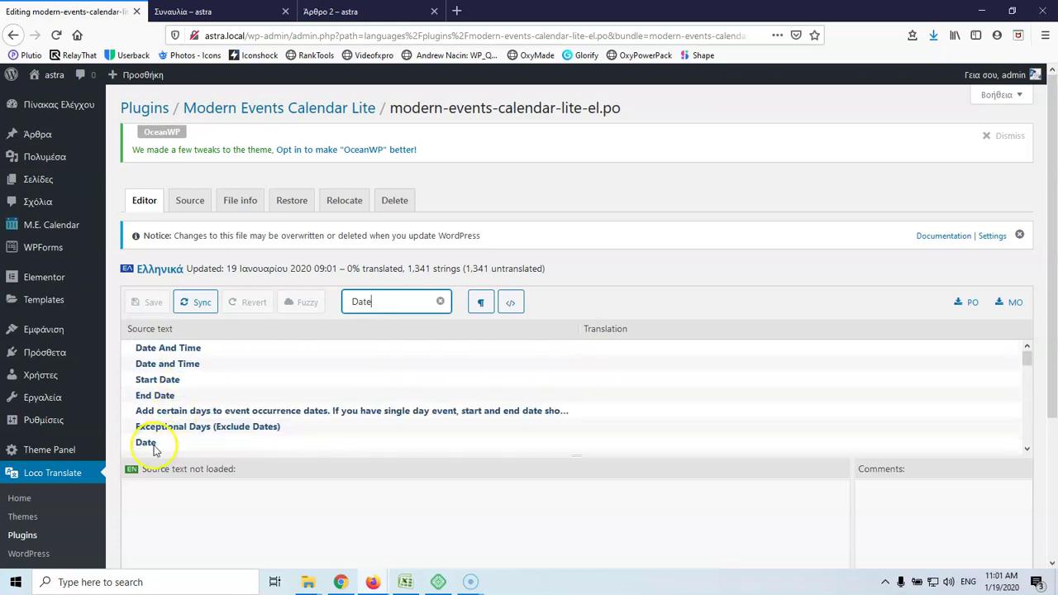
{"action": "left_click", "coordinate": [146, 443]}
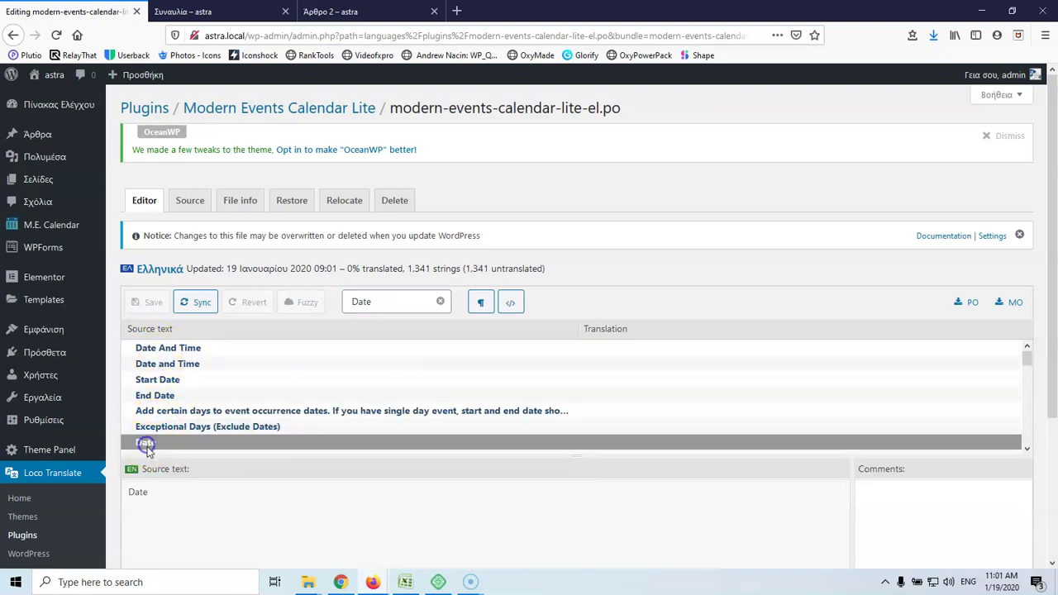
Check the other filtered strings, enter "Ημερομηνία" as the Greek translation of "Date", and save the file
{"action": "scroll", "coordinate": [182, 413], "scroll_direction": "down", "scroll_amount": 2}
{"action": "scroll", "coordinate": [185, 424], "scroll_direction": "down", "scroll_amount": 8}
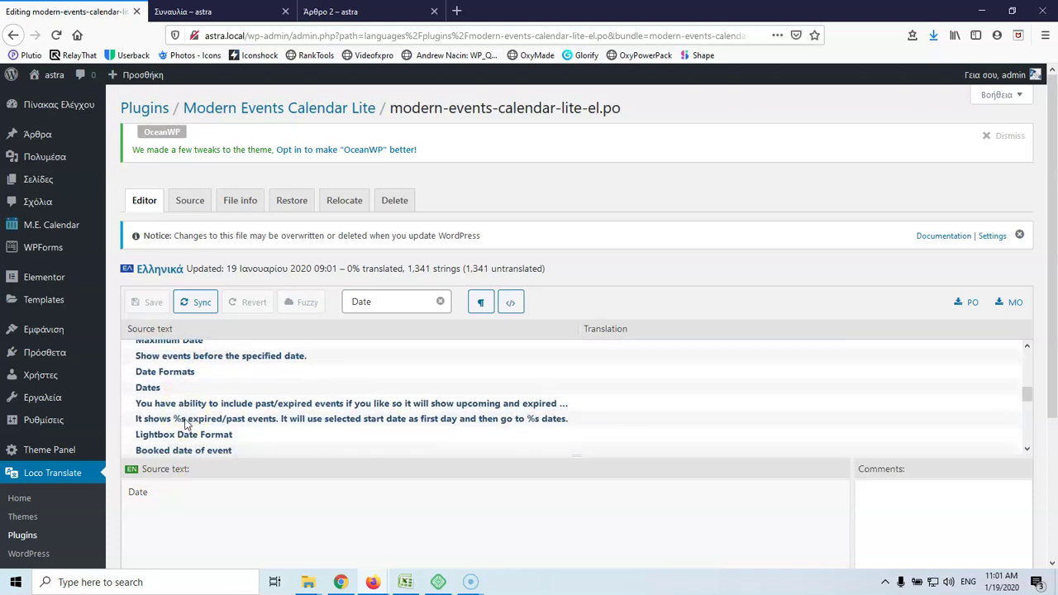
{"action": "scroll", "coordinate": [185, 424], "scroll_direction": "up", "scroll_amount": 5}
{"action": "scroll", "coordinate": [178, 422], "scroll_direction": "down", "scroll_amount": 2}
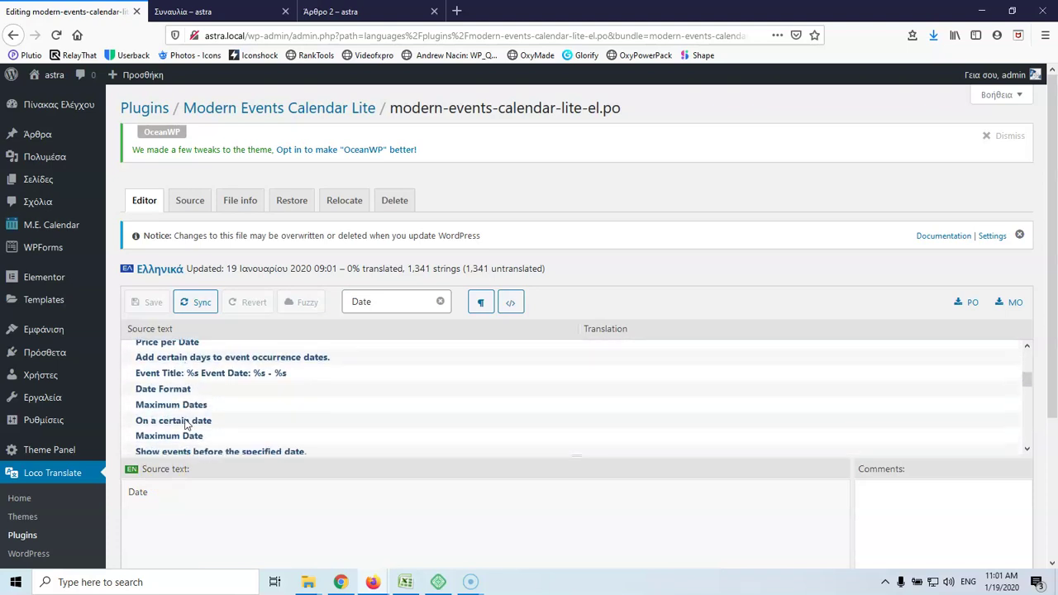
{"action": "scroll", "coordinate": [163, 420], "scroll_direction": "down", "scroll_amount": 2}
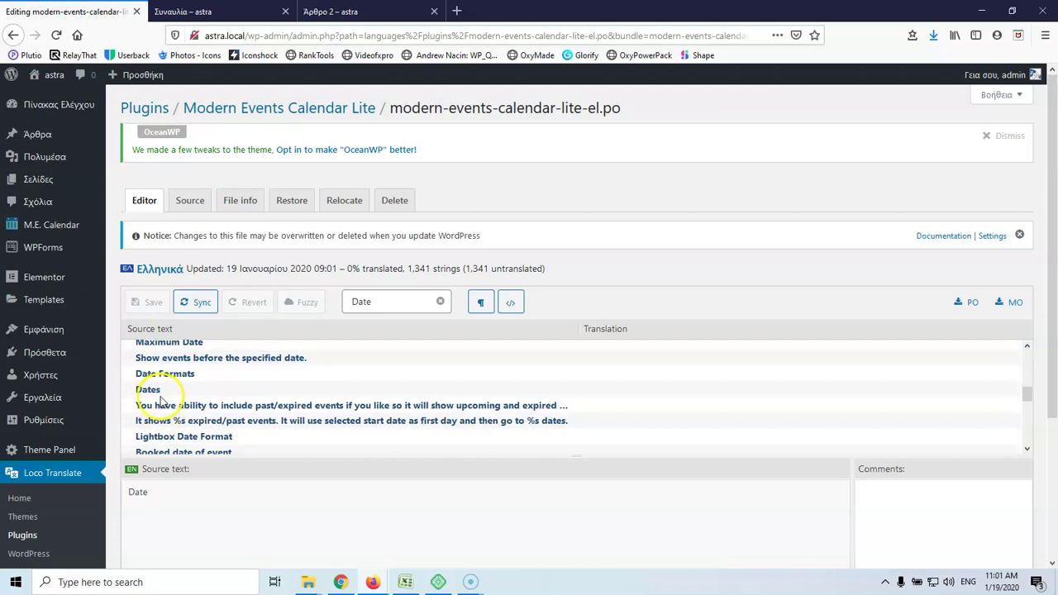
{"action": "scroll", "coordinate": [162, 409], "scroll_direction": "down", "scroll_amount": 5}
{"action": "scroll", "coordinate": [182, 496], "scroll_direction": "down", "scroll_amount": 3}
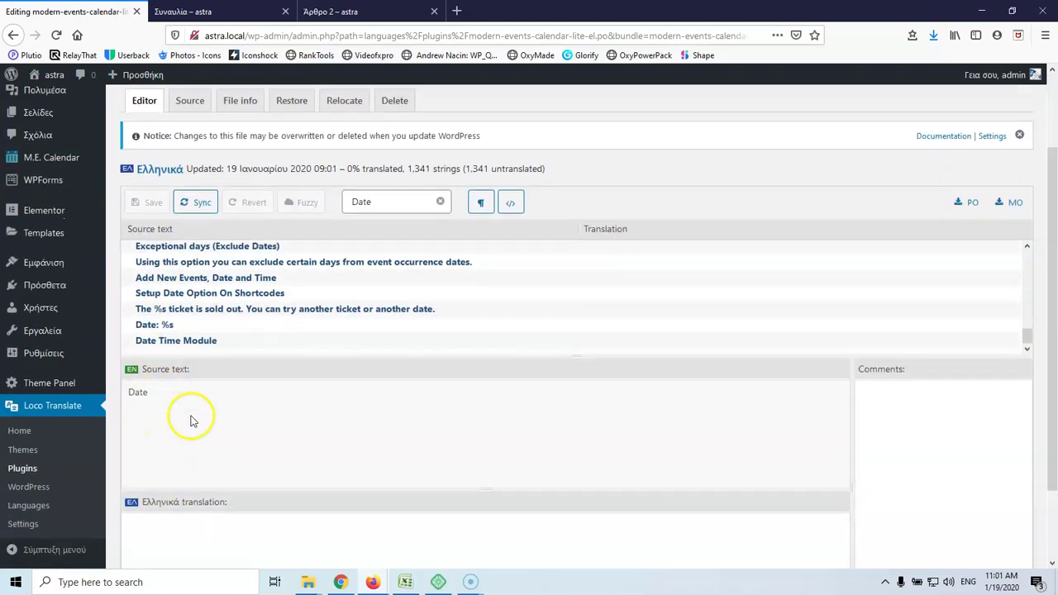
{"action": "scroll", "coordinate": [190, 422], "scroll_direction": "down", "scroll_amount": 2}
{"action": "left_click", "coordinate": [176, 449]}
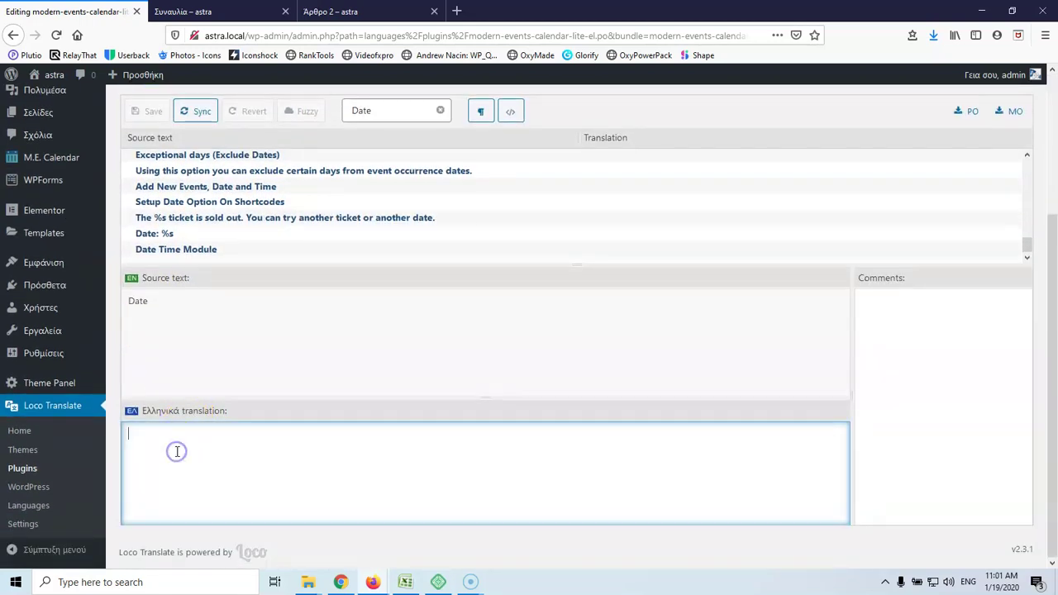
{"action": "key", "text": "alt+shift"}
{"action": "type", "text": "Ημερομηνία"}
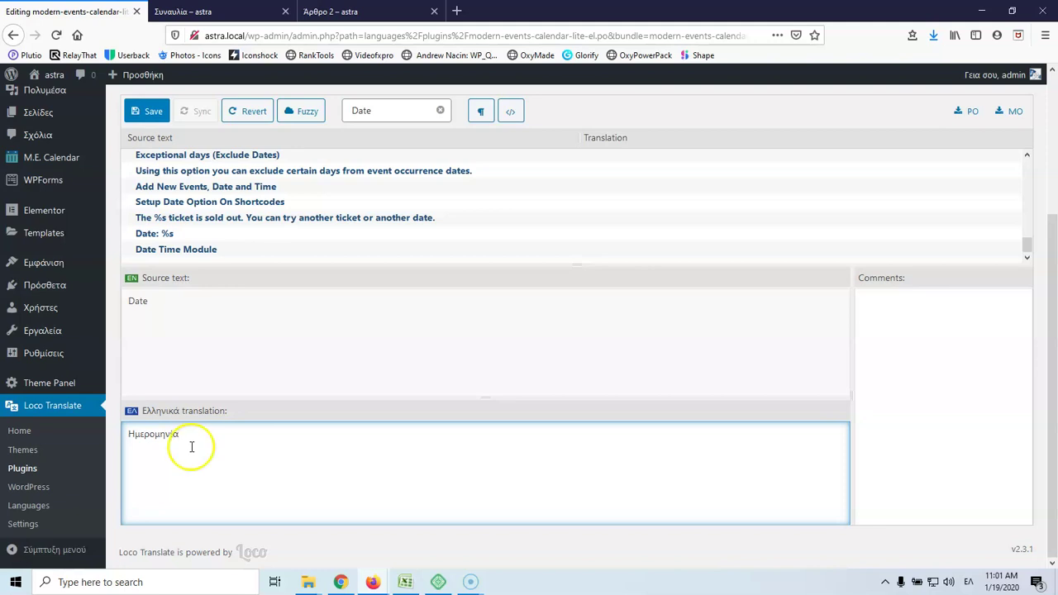
{"action": "left_click", "coordinate": [141, 110]}
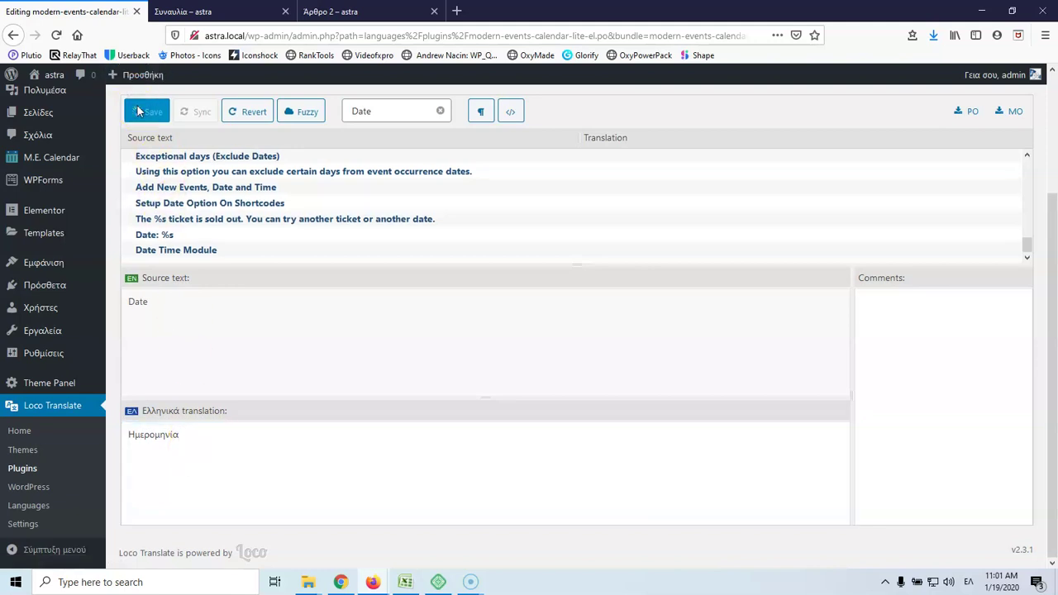
Reload the Συναυλία event page and compare its date label with the saved Greek translation
{"action": "left_click", "coordinate": [177, 11]}
{"action": "left_click", "coordinate": [51, 35]}
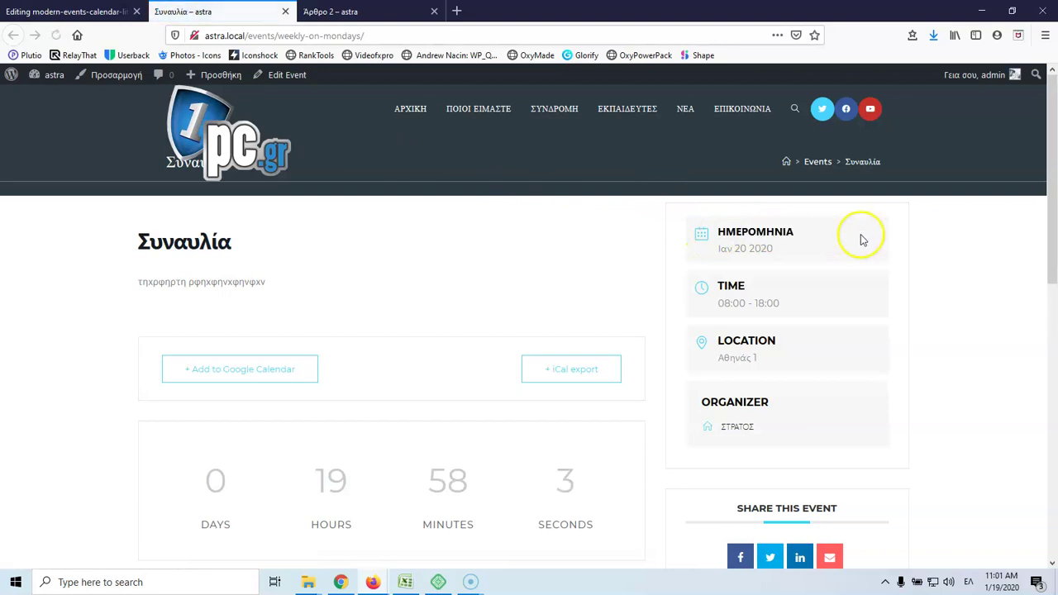
{"action": "left_click", "coordinate": [52, 10]}
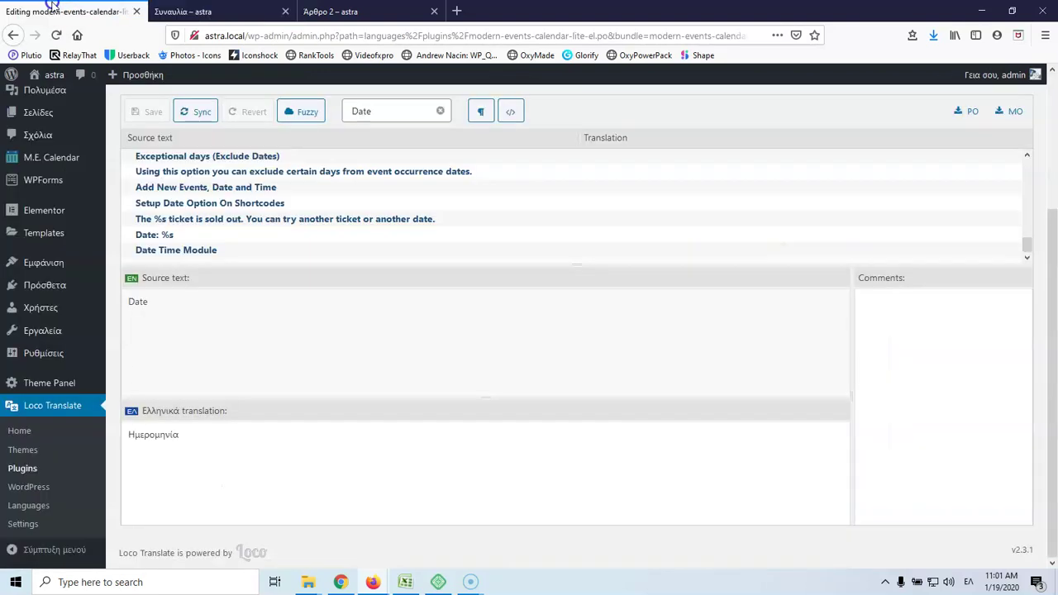
{"action": "left_click", "coordinate": [178, 15]}
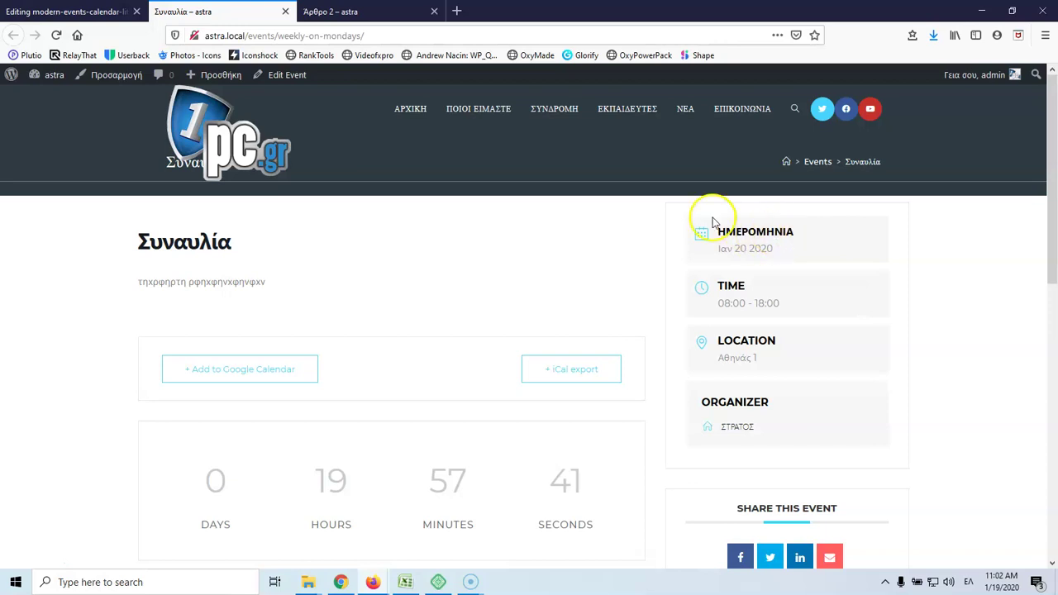
{"action": "left_click", "coordinate": [124, 12]}
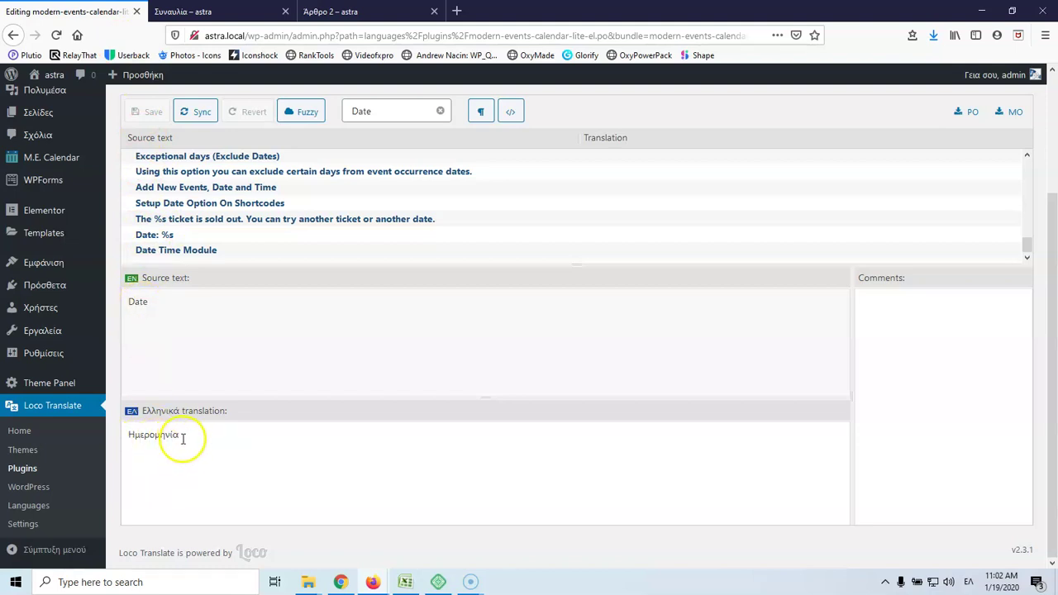
Check the TIME label on the Συναυλία event page and filter the Greek translation file's strings by "Time"
{"action": "left_click", "coordinate": [235, 12]}
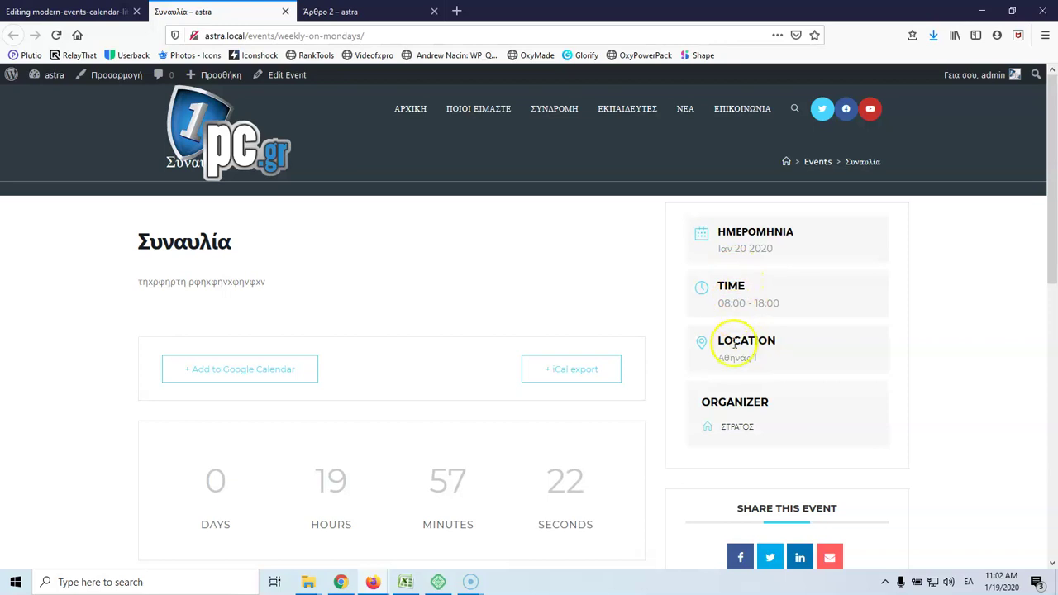
{"action": "left_click", "coordinate": [736, 287]}
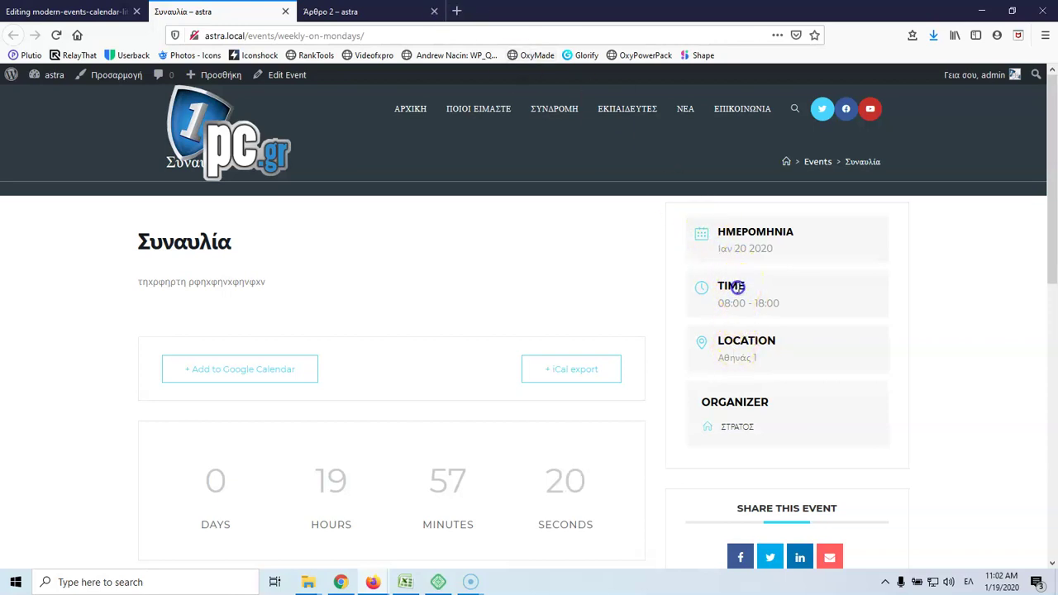
{"action": "left_click", "coordinate": [37, 11]}
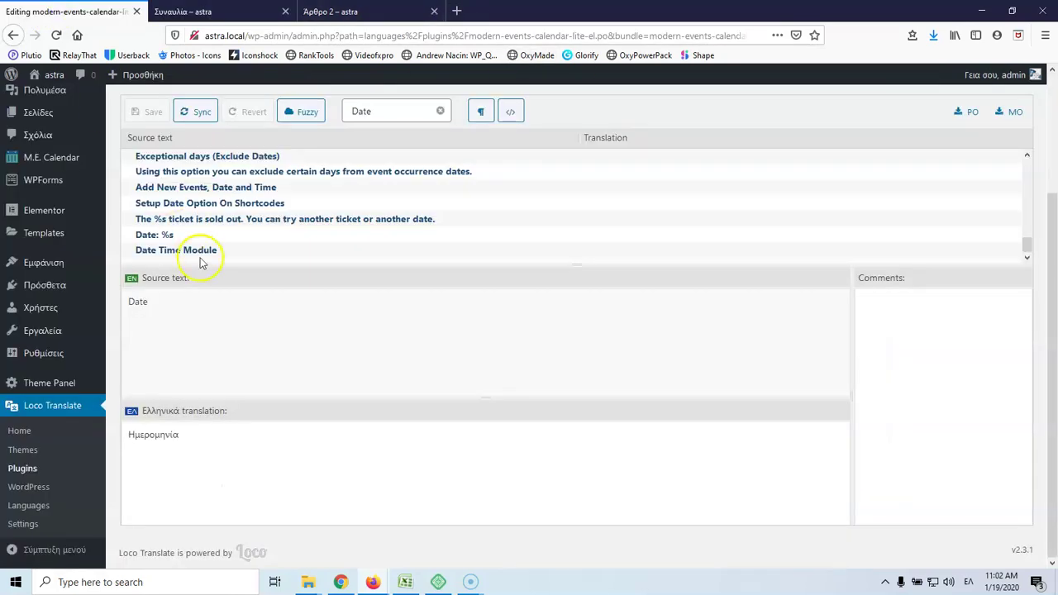
{"action": "double_click", "coordinate": [373, 111]}
{"action": "type", "text": "Time"}
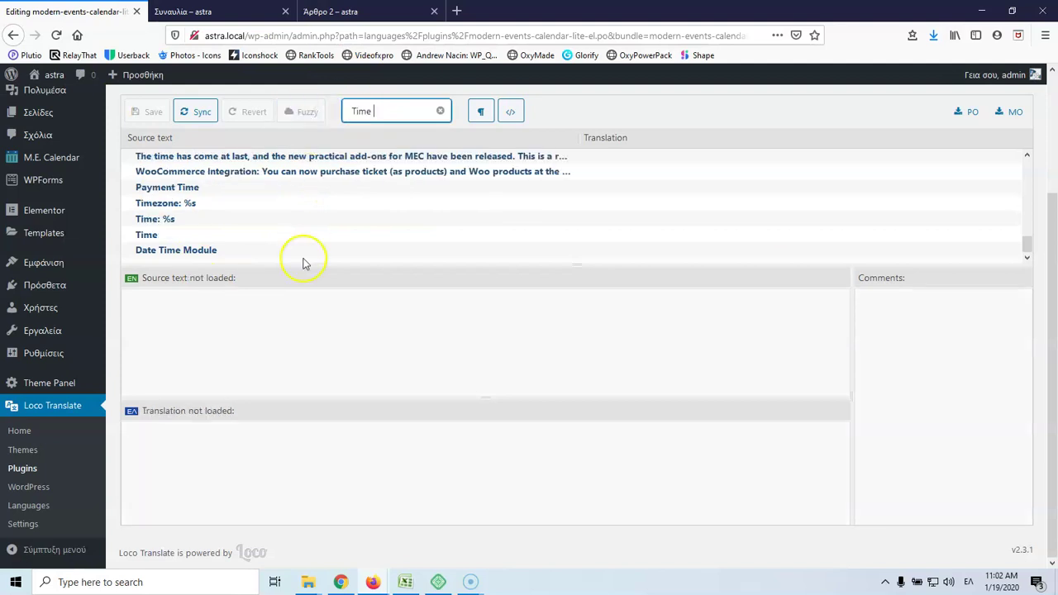
Enter "Ώρα" as the Greek translation of the string "Time" and look through the other filtered strings
{"action": "left_click", "coordinate": [148, 235]}
{"action": "left_click", "coordinate": [167, 439]}
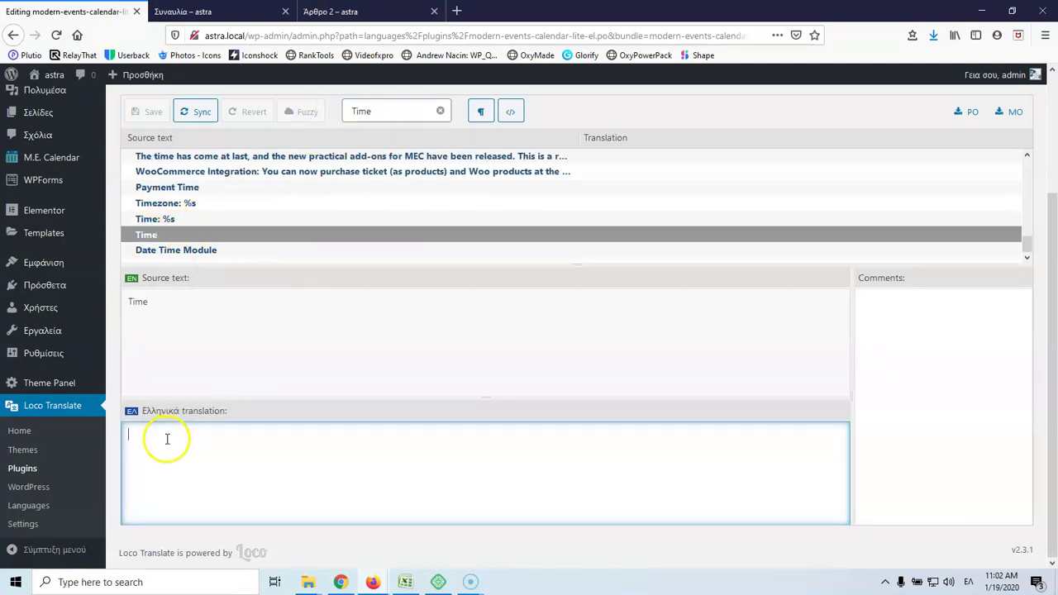
{"action": "type", "text": "Ώρα"}
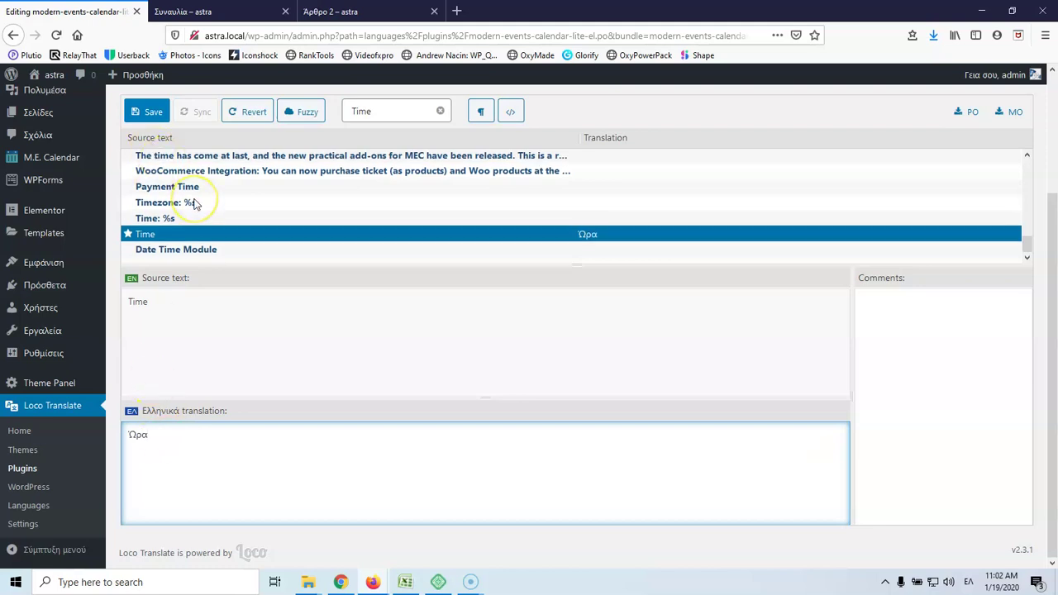
{"action": "scroll", "coordinate": [194, 202], "scroll_direction": "up", "scroll_amount": 3}
{"action": "scroll", "coordinate": [194, 202], "scroll_direction": "up", "scroll_amount": 5}
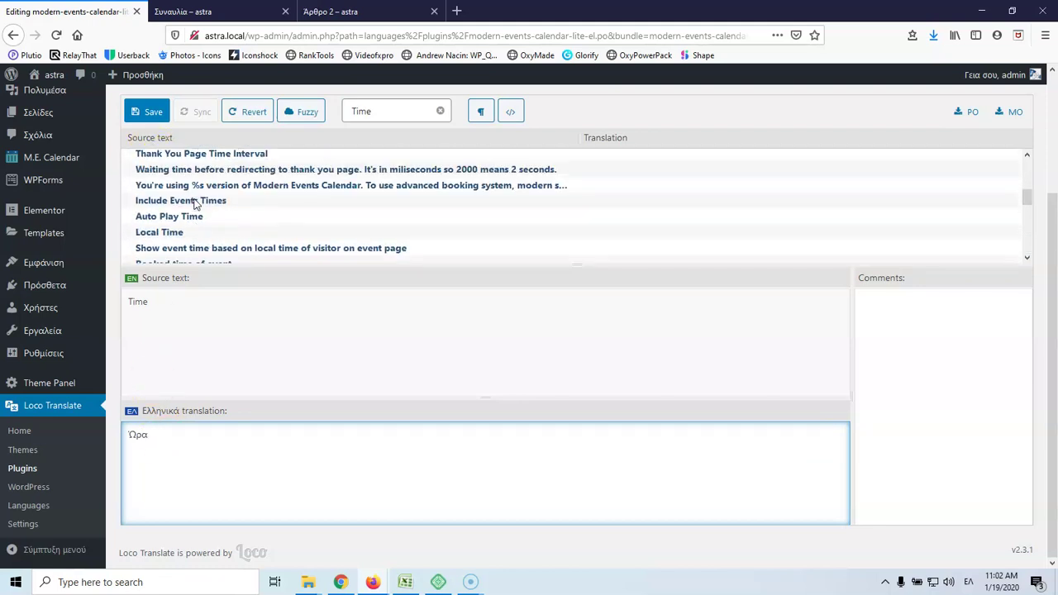
{"action": "scroll", "coordinate": [194, 203], "scroll_direction": "up", "scroll_amount": 2}
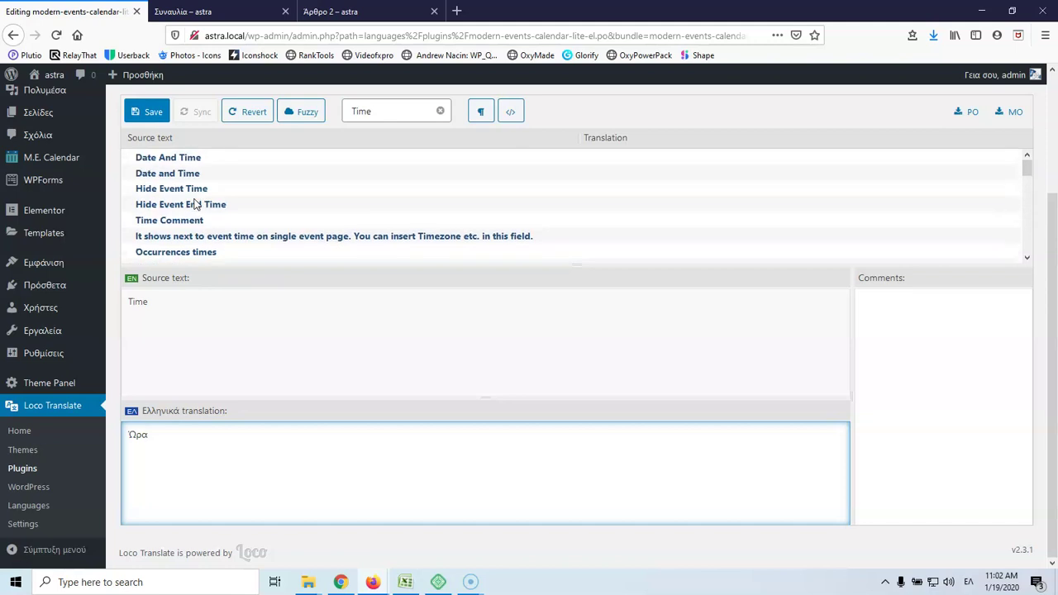
Check the LOCATION label on the Συναυλία event page and filter the translation strings by "Location"
{"action": "left_click", "coordinate": [248, 12]}
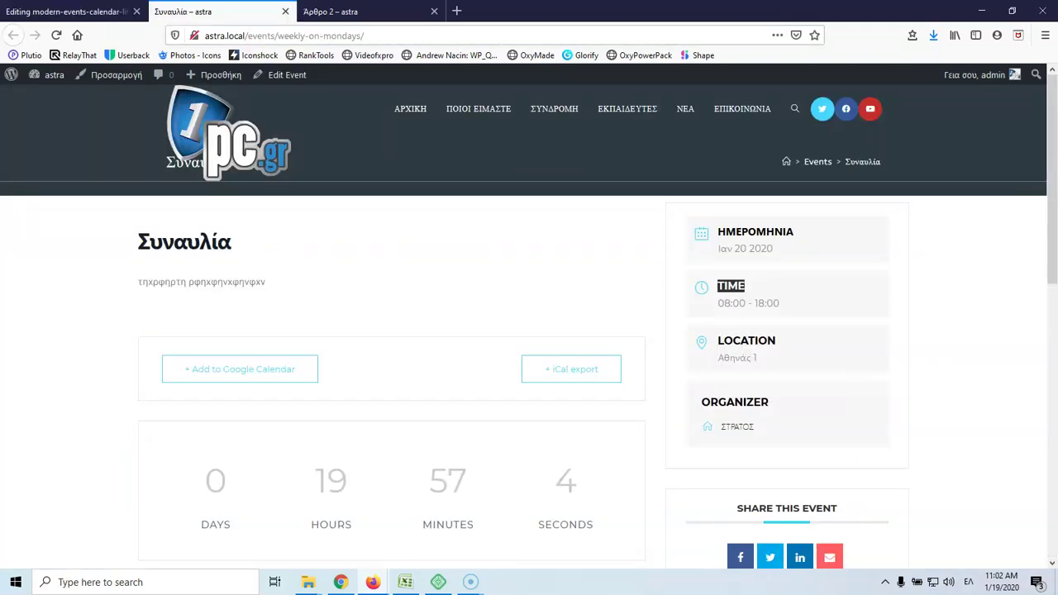
{"action": "double_click", "coordinate": [736, 340]}
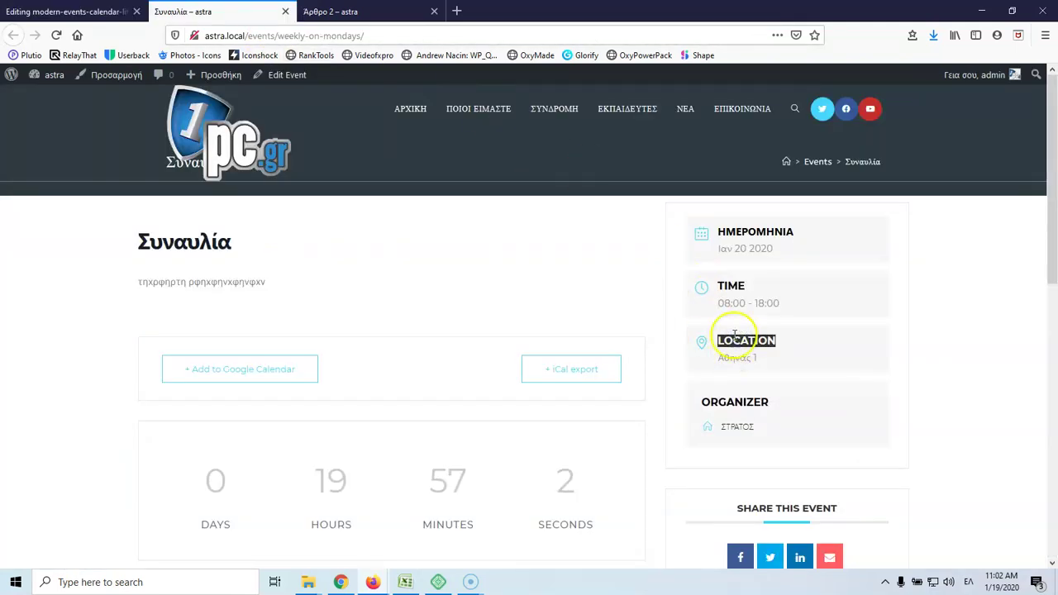
{"action": "left_click", "coordinate": [47, 12]}
{"action": "double_click", "coordinate": [362, 111]}
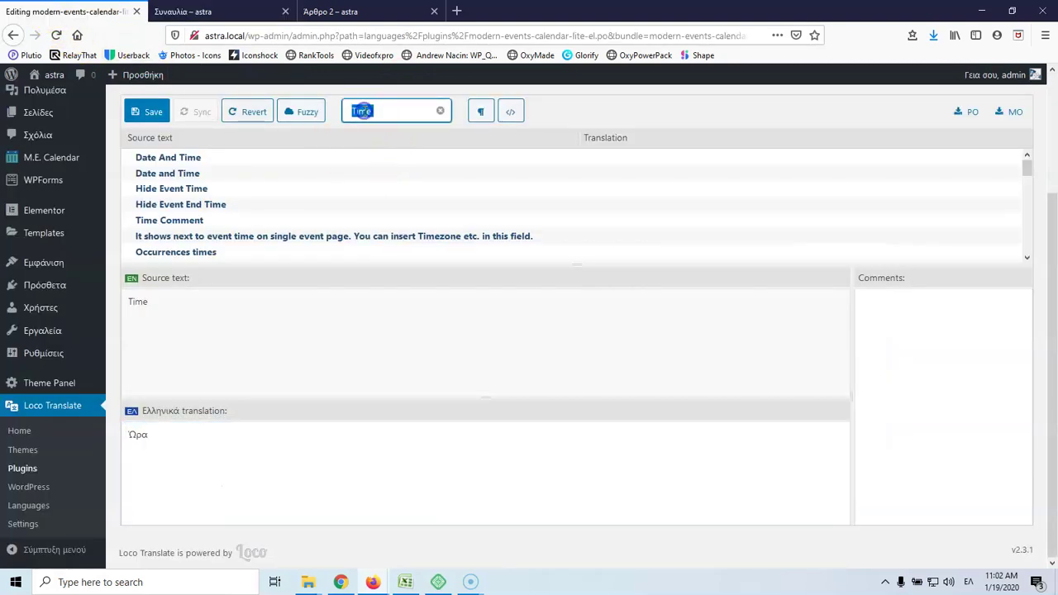
{"action": "type", "text": "Location"}
Enter "Τοποθεσία" as the Greek translation of the string "Location" and look through the other filtered strings
{"action": "left_click", "coordinate": [163, 189]}
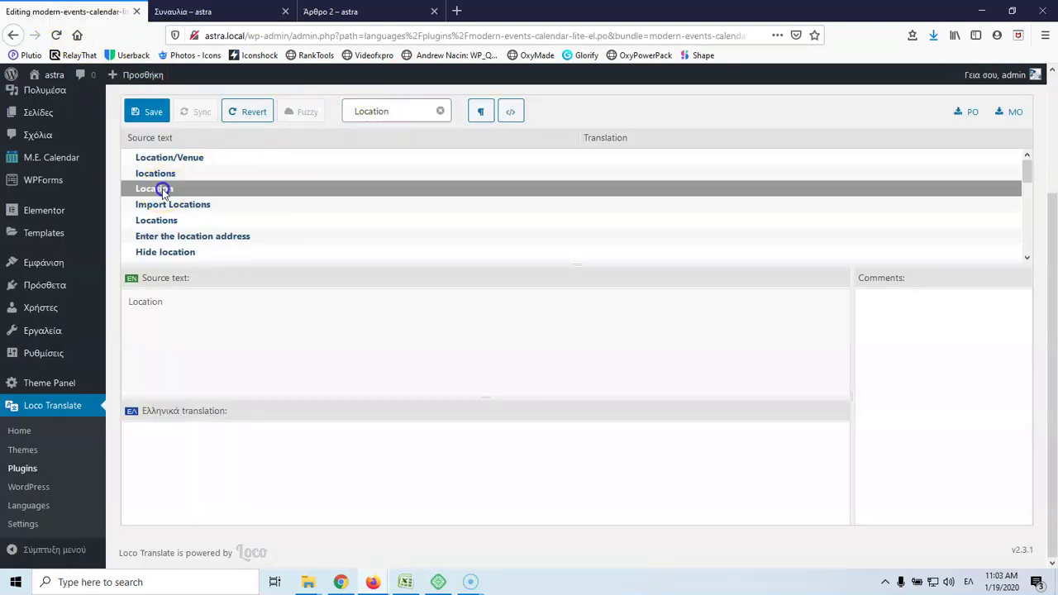
{"action": "left_click", "coordinate": [171, 426]}
{"action": "type", "text": "T"}
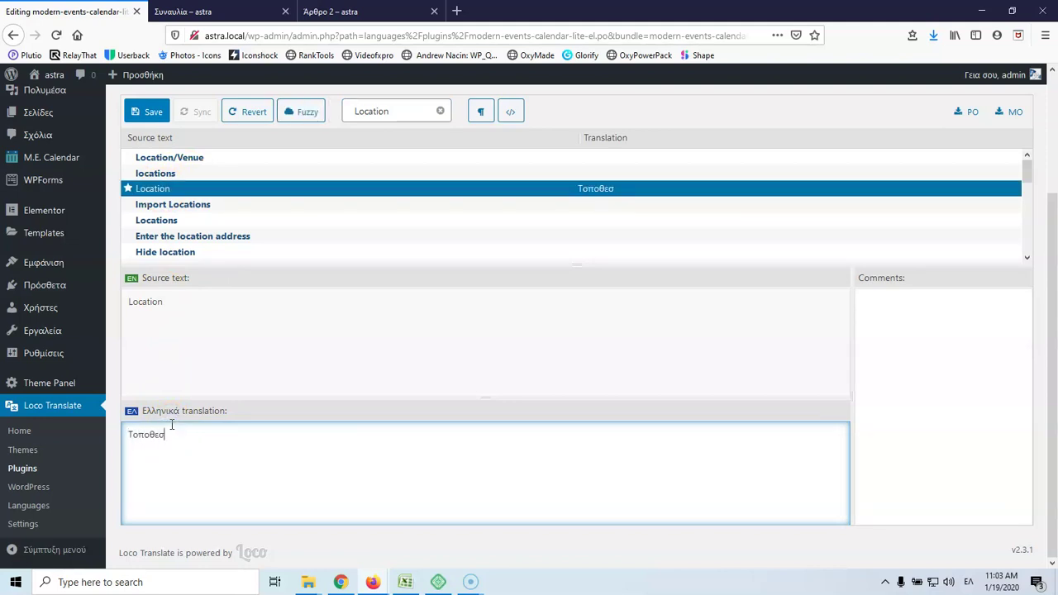
{"action": "type", "text": "οποθεσία"}
{"action": "scroll", "coordinate": [194, 225], "scroll_direction": "down", "scroll_amount": 3}
{"action": "scroll", "coordinate": [190, 227], "scroll_direction": "down", "scroll_amount": 3}
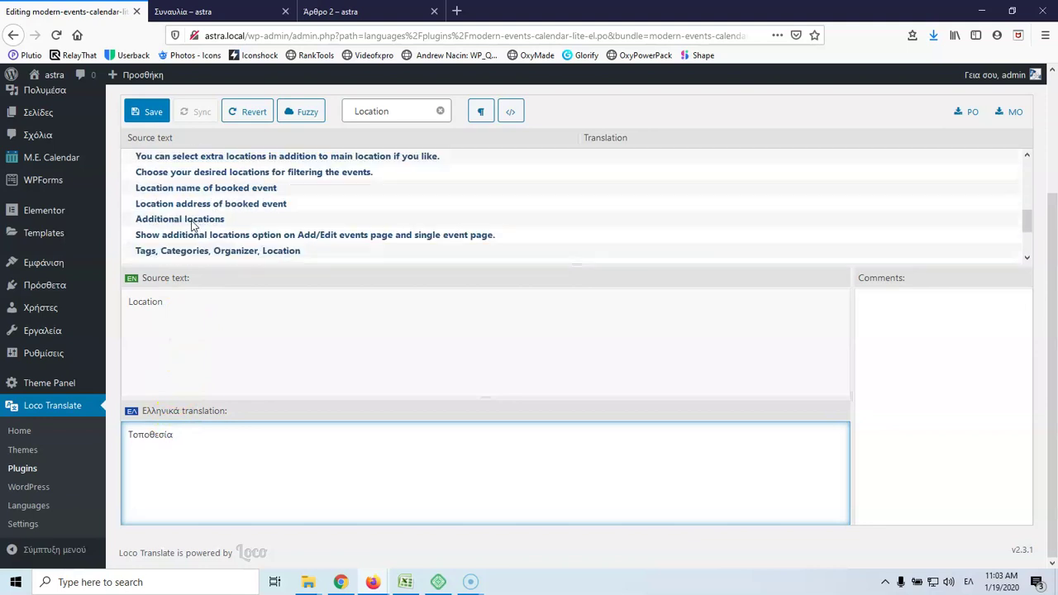
Check the ORGANIZER label on the Συναυλία event page and filter the translation strings by "Organizer"
{"action": "left_click", "coordinate": [213, 12]}
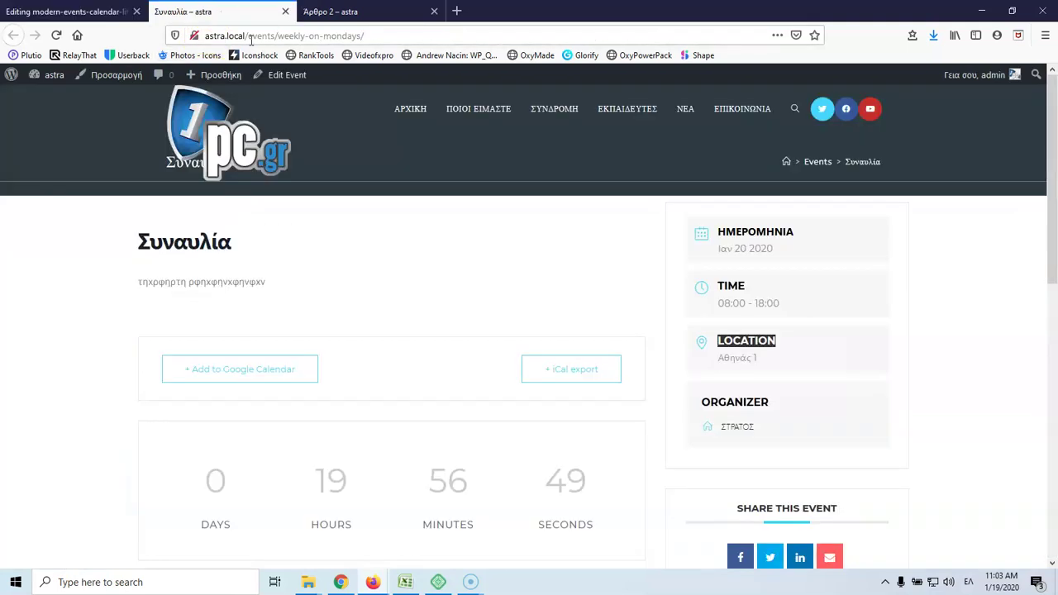
{"action": "double_click", "coordinate": [744, 401]}
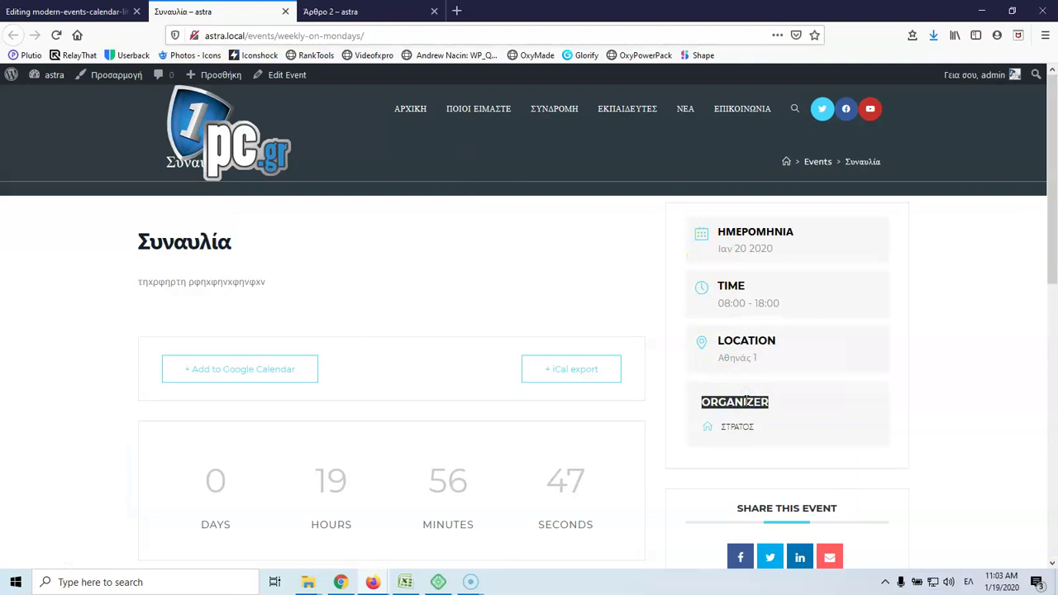
{"action": "left_click", "coordinate": [56, 11]}
{"action": "double_click", "coordinate": [377, 110]}
{"action": "type", "text": "Organizer"}
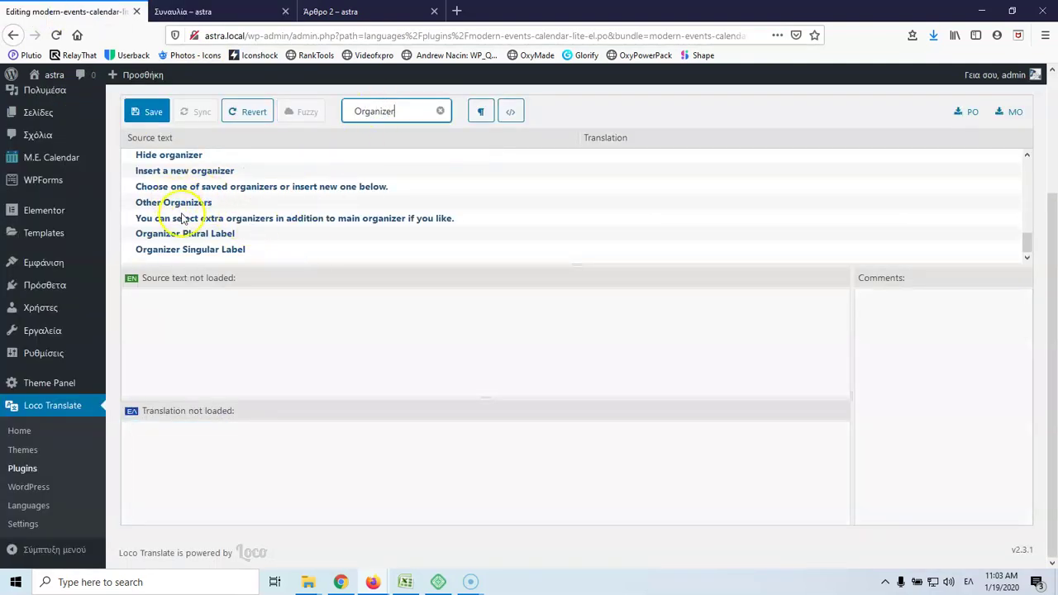
Find the string that reads exactly "Organizer", enter "Οργάνωση" as its Greek translation, and save the file
{"action": "scroll", "coordinate": [188, 221], "scroll_direction": "up", "scroll_amount": 2}
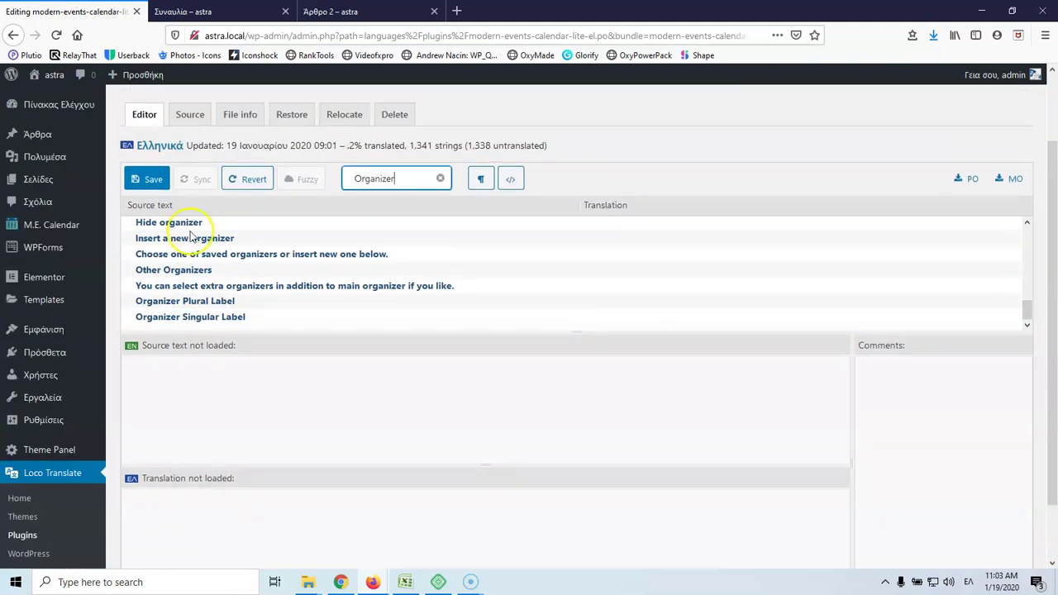
{"action": "left_click", "coordinate": [182, 305]}
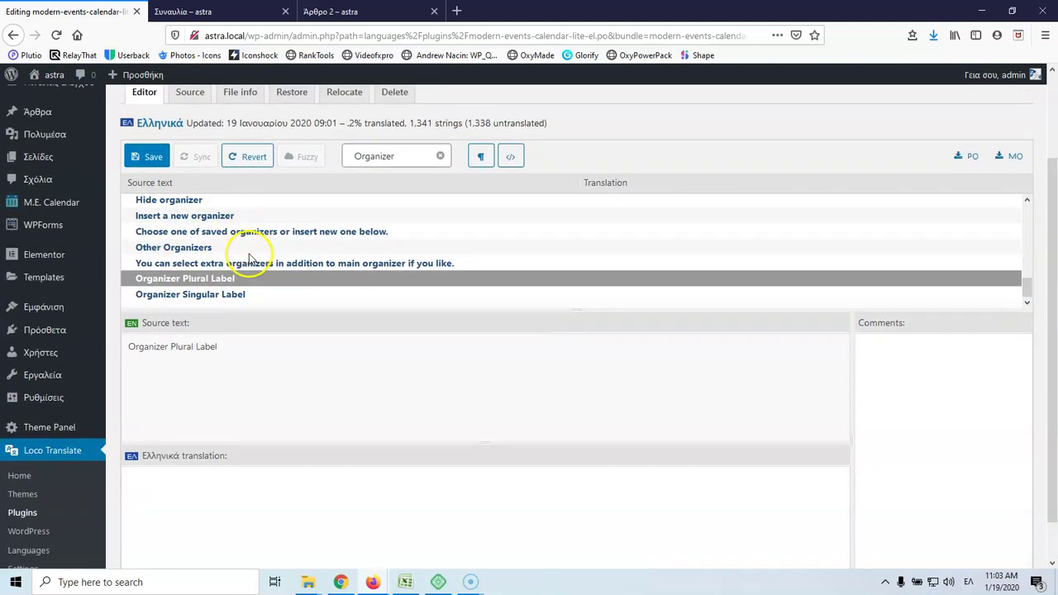
{"action": "scroll", "coordinate": [248, 248], "scroll_direction": "down", "scroll_amount": 2}
{"action": "scroll", "coordinate": [238, 210], "scroll_direction": "up", "scroll_amount": 1}
{"action": "scroll", "coordinate": [238, 210], "scroll_direction": "up", "scroll_amount": 8}
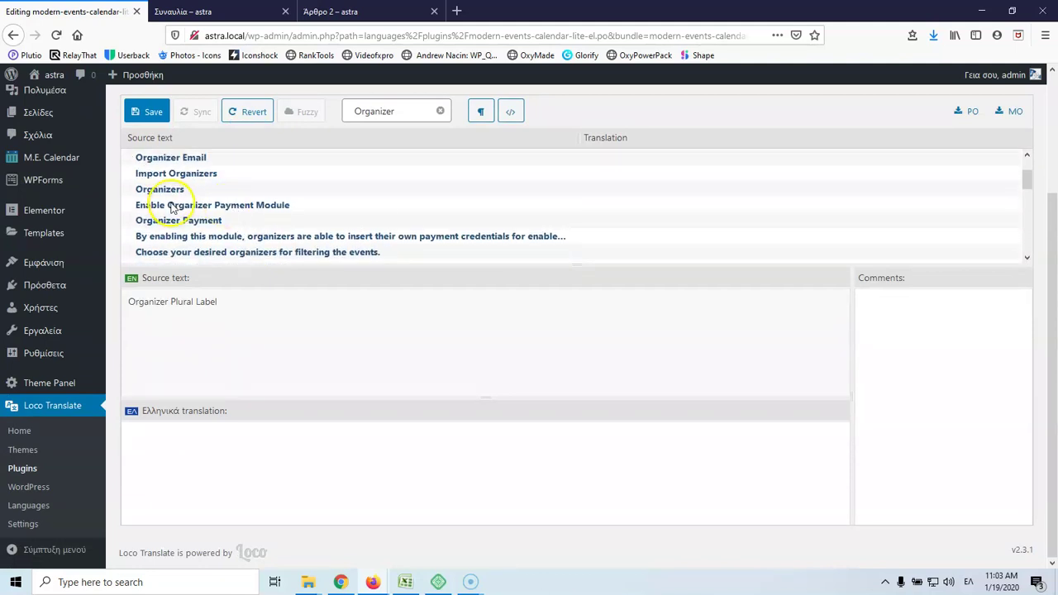
{"action": "scroll", "coordinate": [175, 195], "scroll_direction": "up", "scroll_amount": 2}
{"action": "left_click", "coordinate": [169, 162]}
{"action": "left_click", "coordinate": [178, 444]}
{"action": "type", "text": "Οργάνωση"}
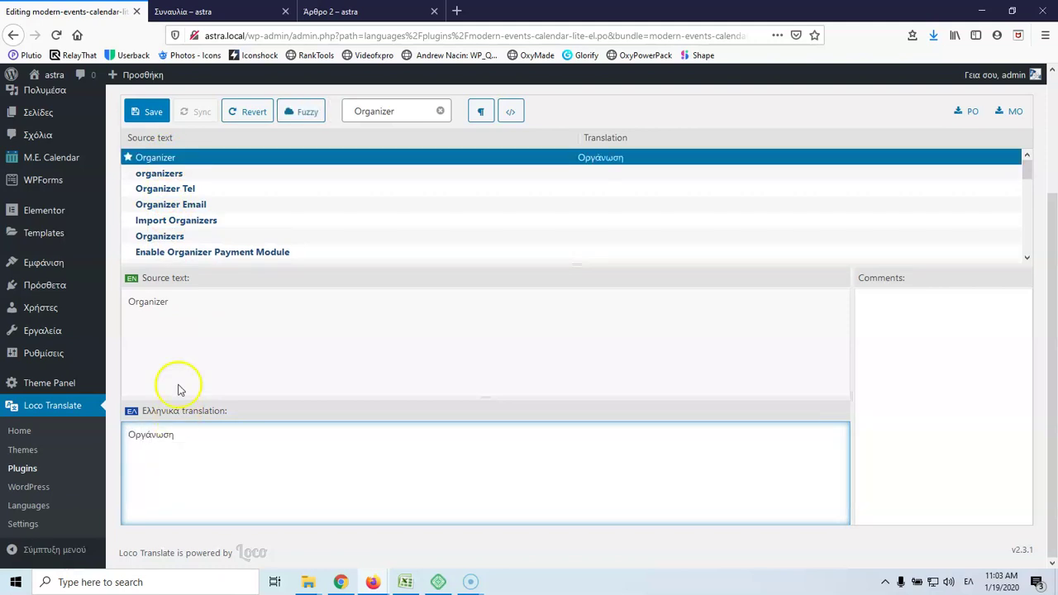
{"action": "left_click", "coordinate": [142, 110]}
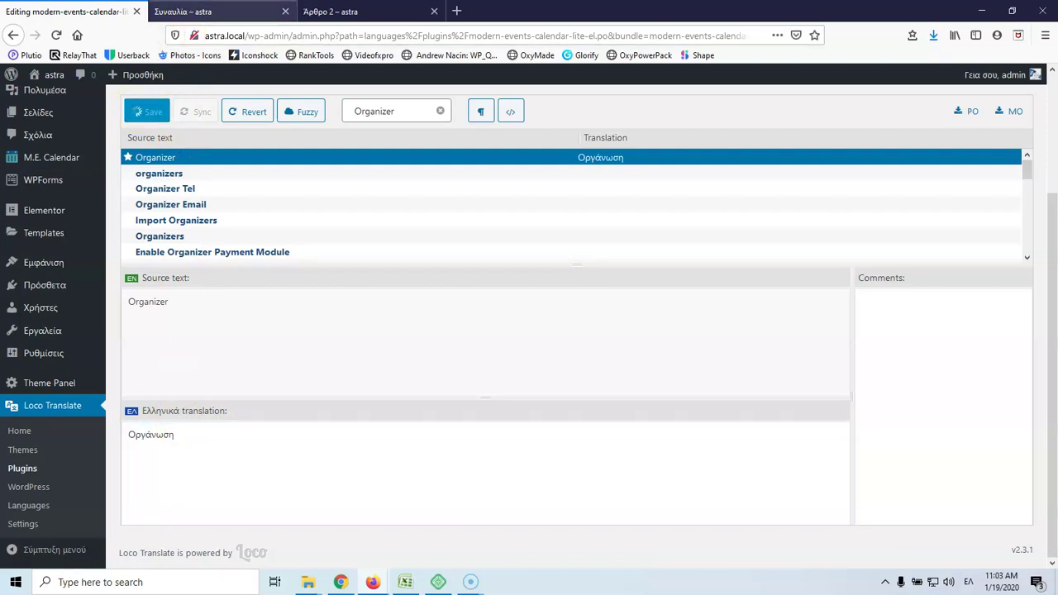
Reload the Συναυλία event page and check its time, location and organizer labels and the countdown labels
{"action": "key", "text": "ctrl+Tab"}
{"action": "left_click", "coordinate": [56, 34]}
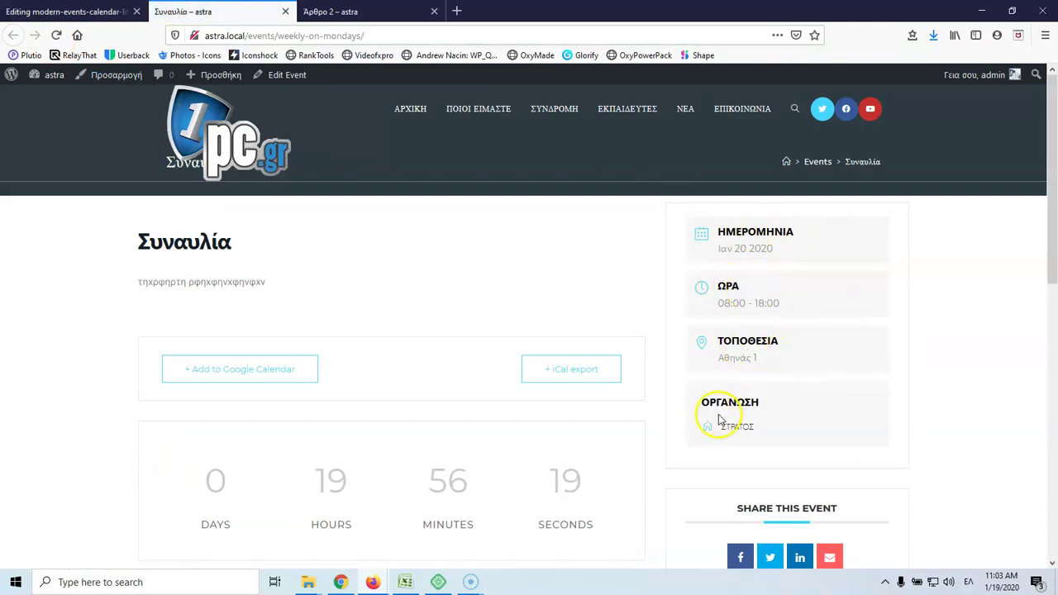
{"action": "scroll", "coordinate": [767, 418], "scroll_direction": "down", "scroll_amount": 2}
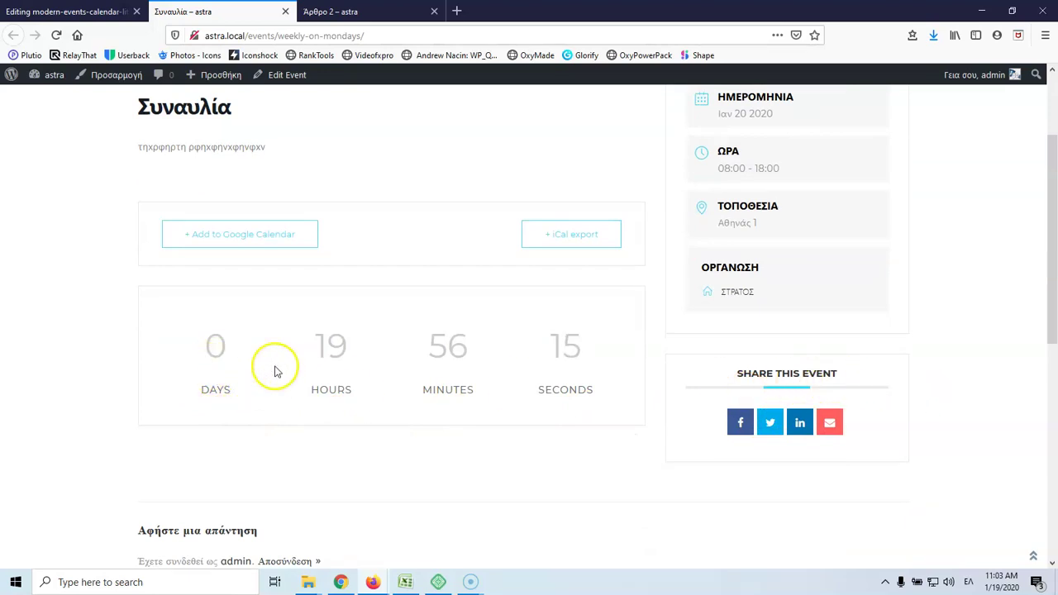
Return to the Greek translation file and filter its strings by "Days"
{"action": "left_click", "coordinate": [97, 11]}
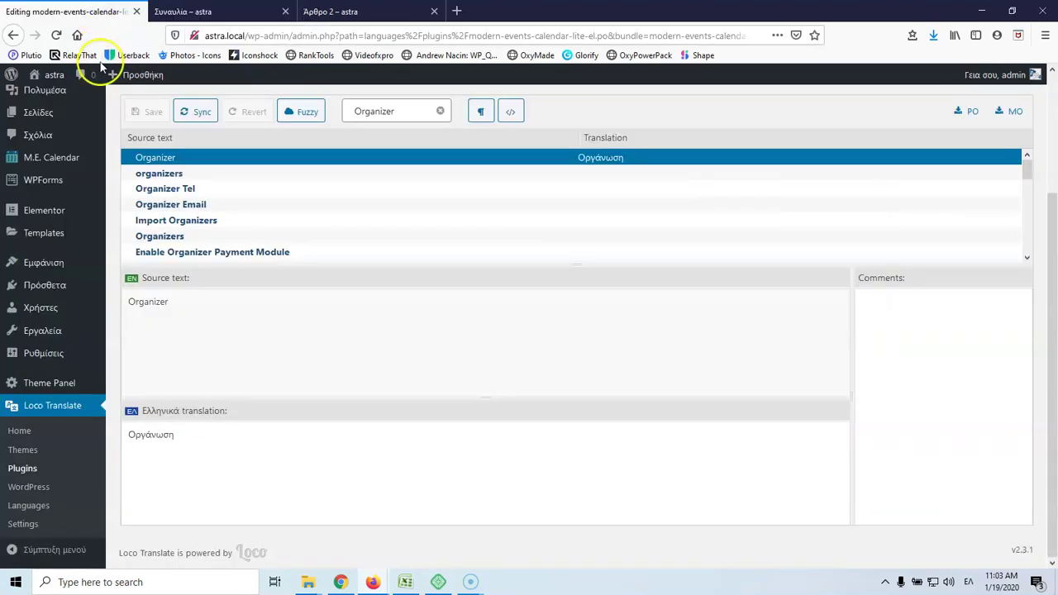
{"action": "left_click", "coordinate": [395, 117]}
{"action": "double_click", "coordinate": [395, 117]}
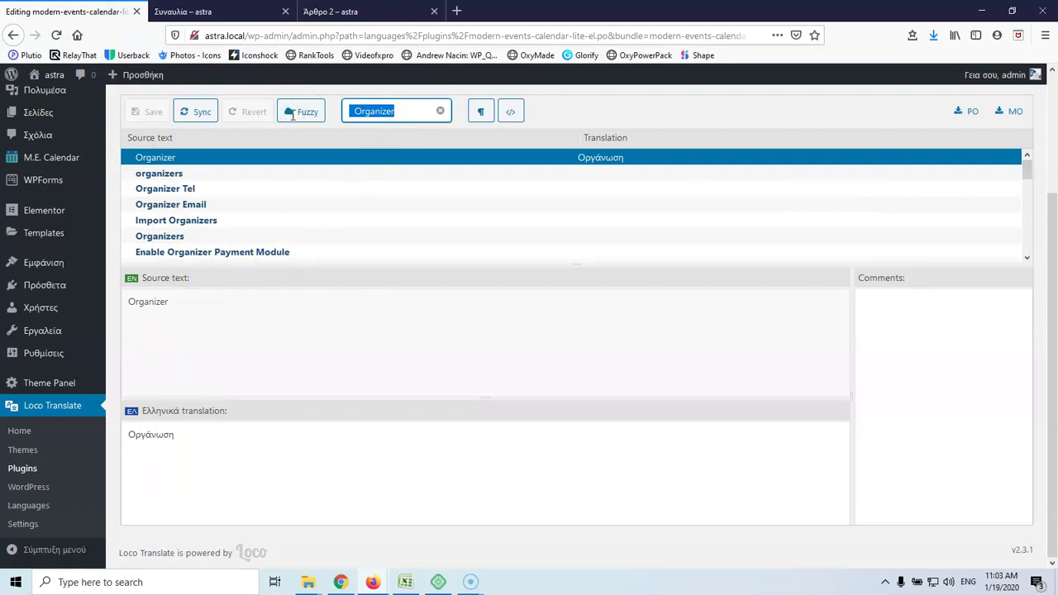
{"action": "type", "text": "Days"}
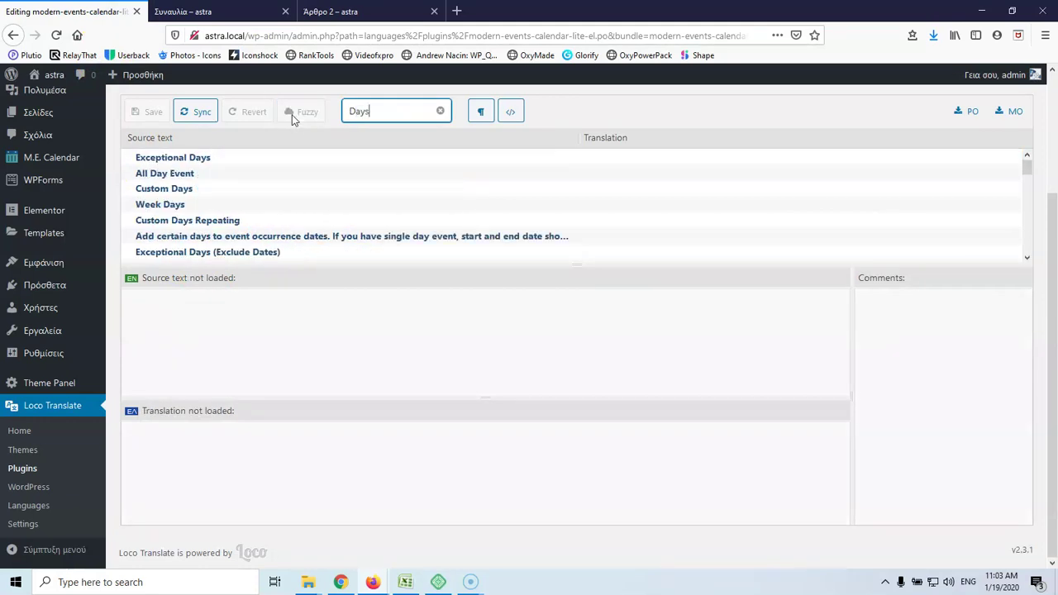
Find the string that reads exactly "Days" and enter "Ημέρες" as its Greek translation
{"action": "scroll", "coordinate": [209, 188], "scroll_direction": "down", "scroll_amount": 2}
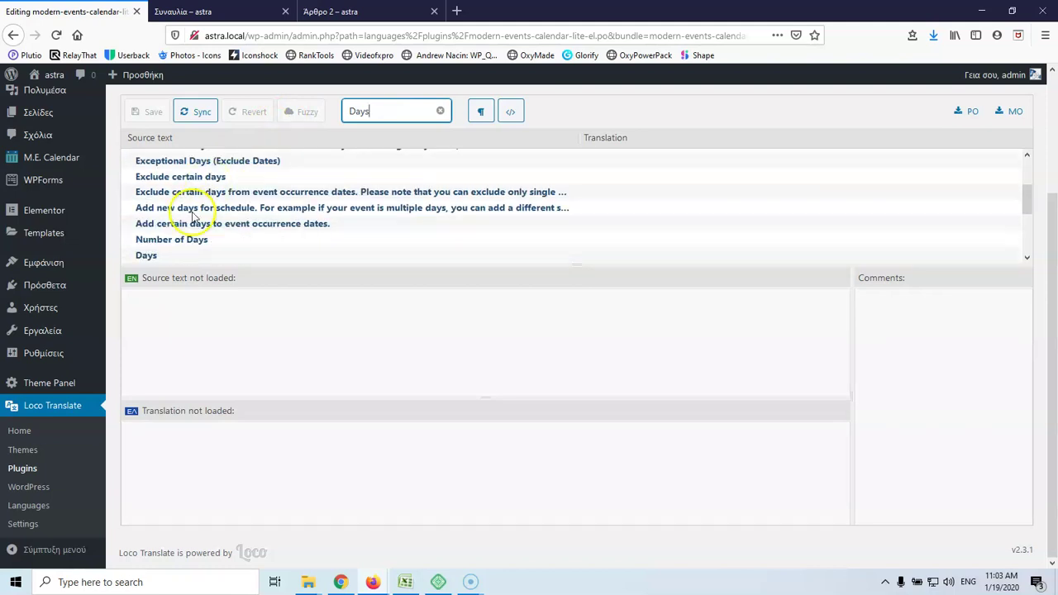
{"action": "scroll", "coordinate": [161, 231], "scroll_direction": "down", "scroll_amount": 2}
{"action": "left_click", "coordinate": [152, 180]}
{"action": "left_click", "coordinate": [180, 463]}
{"action": "type", "text": "H"}
{"action": "type", "text": "μέρες"}
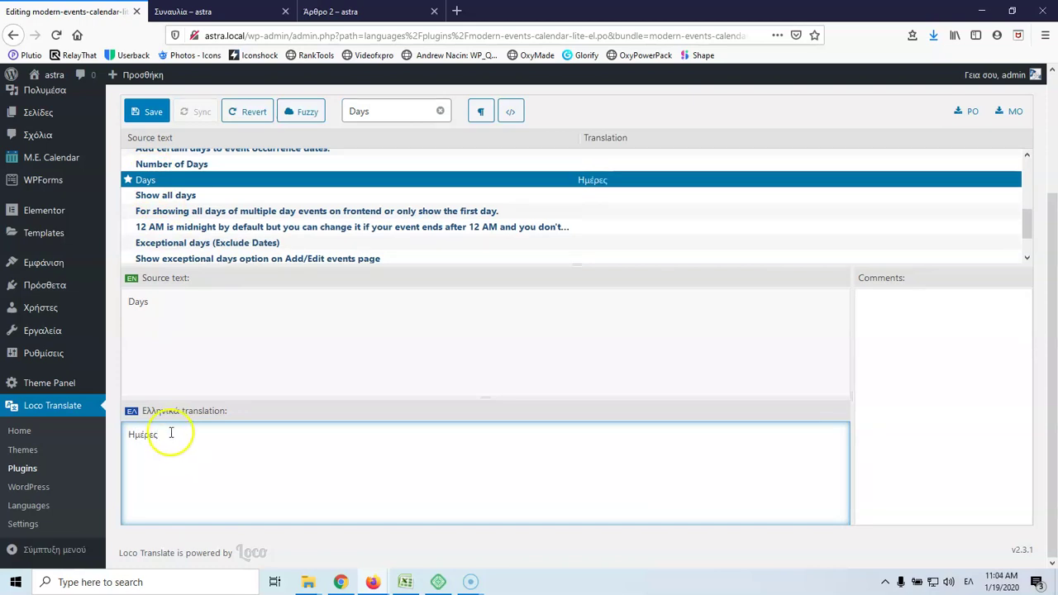
Copy the translation "Ημέρες" to the lowercase string "days" as well and save the translation file
{"action": "double_click", "coordinate": [166, 435]}
{"action": "key", "text": "ctrl+c"}
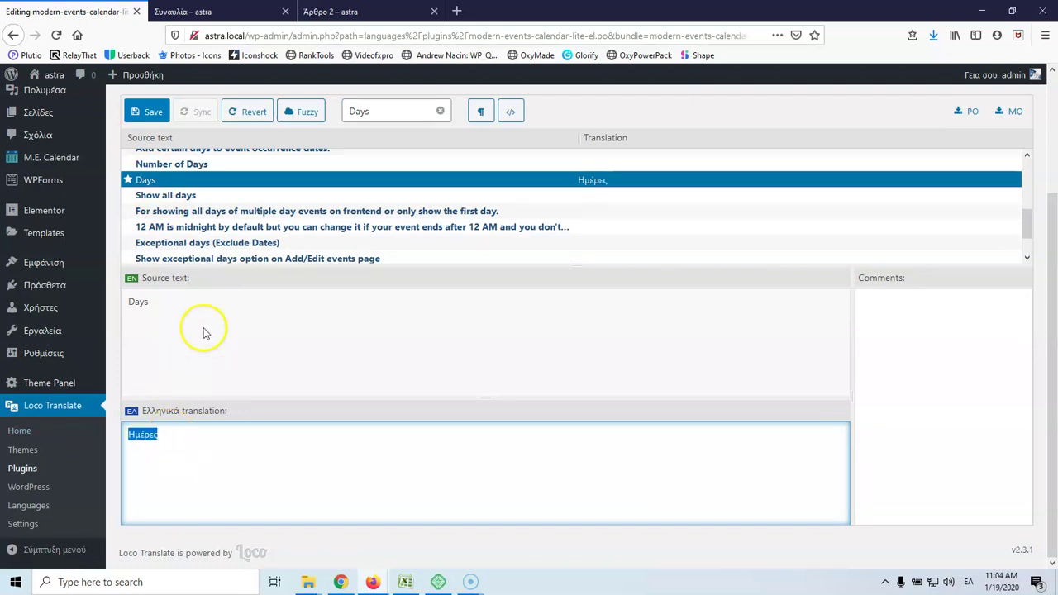
{"action": "scroll", "coordinate": [234, 228], "scroll_direction": "down", "scroll_amount": 1}
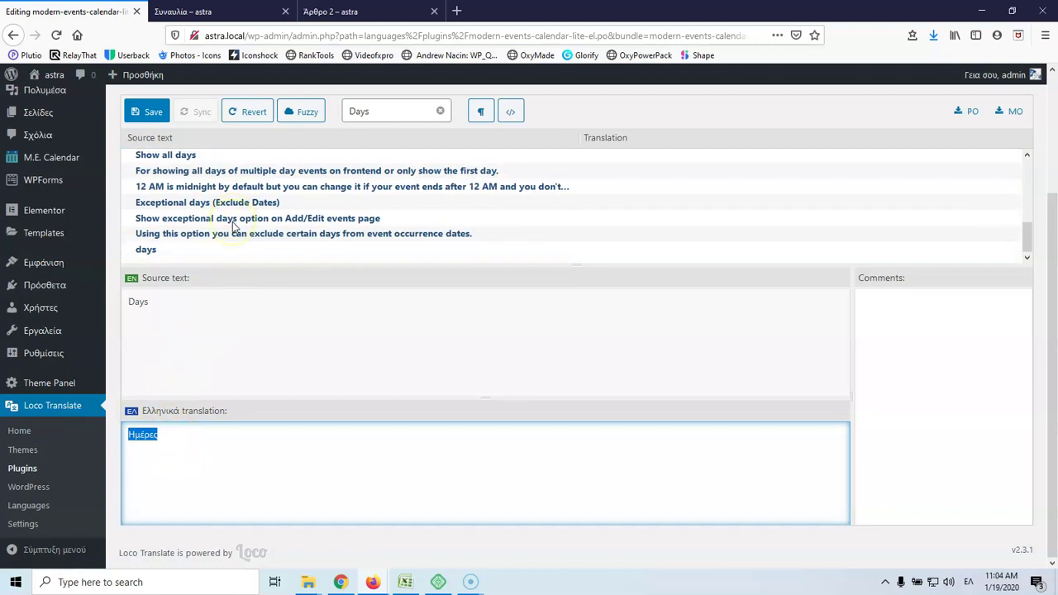
{"action": "left_click", "coordinate": [145, 249]}
{"action": "left_click", "coordinate": [175, 453]}
{"action": "key", "text": "ctrl+v"}
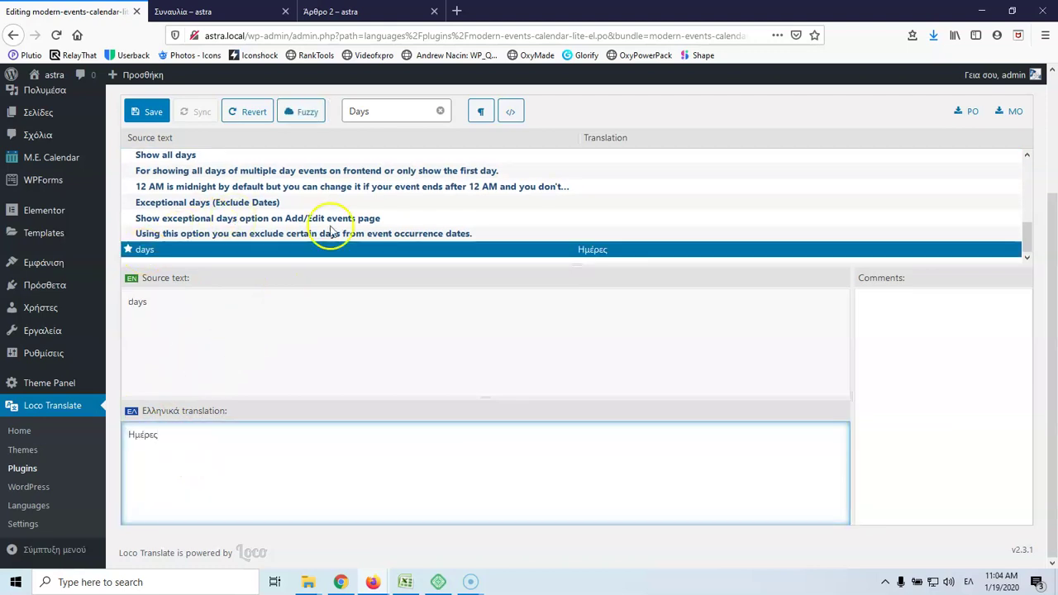
{"action": "scroll", "coordinate": [355, 190], "scroll_direction": "up", "scroll_amount": 5}
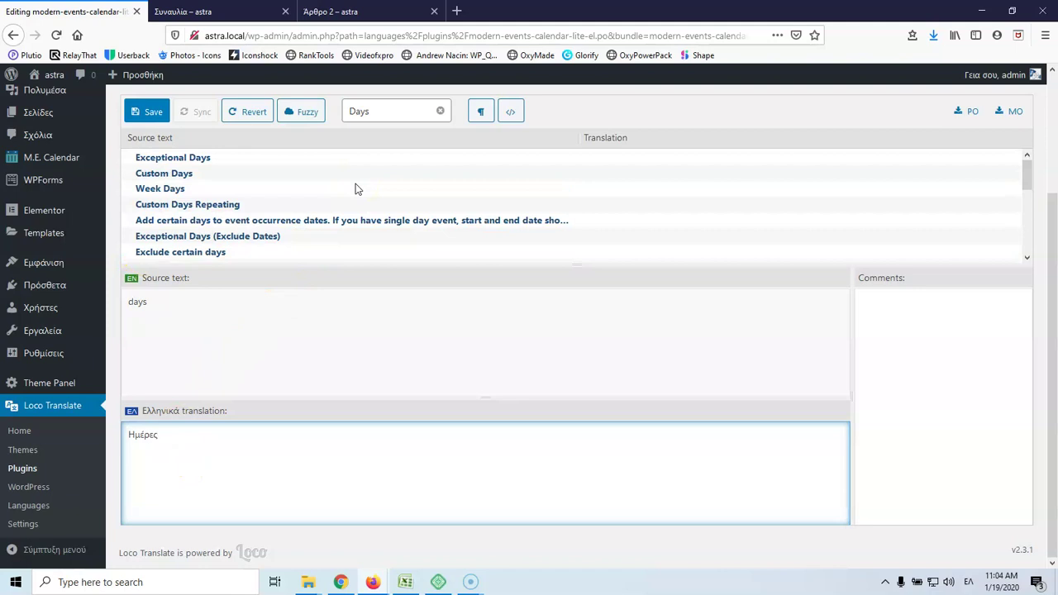
{"action": "left_click", "coordinate": [144, 116]}
{"action": "left_click", "coordinate": [186, 182]}
{"action": "left_click", "coordinate": [147, 111]}
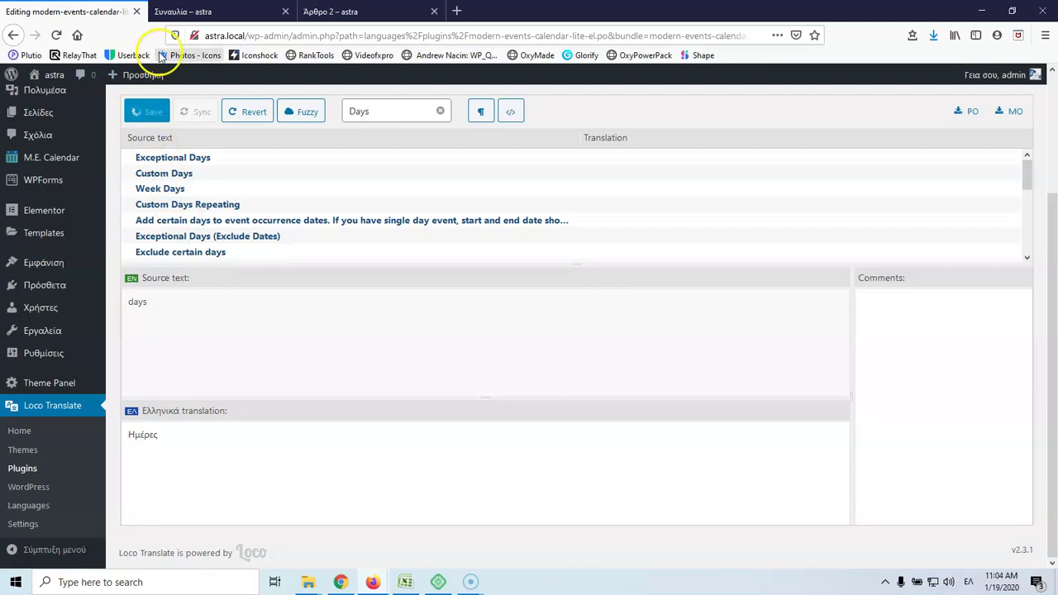
Reload the Συναυλία event page and check the countdown's day label and the remaining texts down to the comment form
{"action": "left_click", "coordinate": [184, 12]}
{"action": "left_click", "coordinate": [56, 34]}
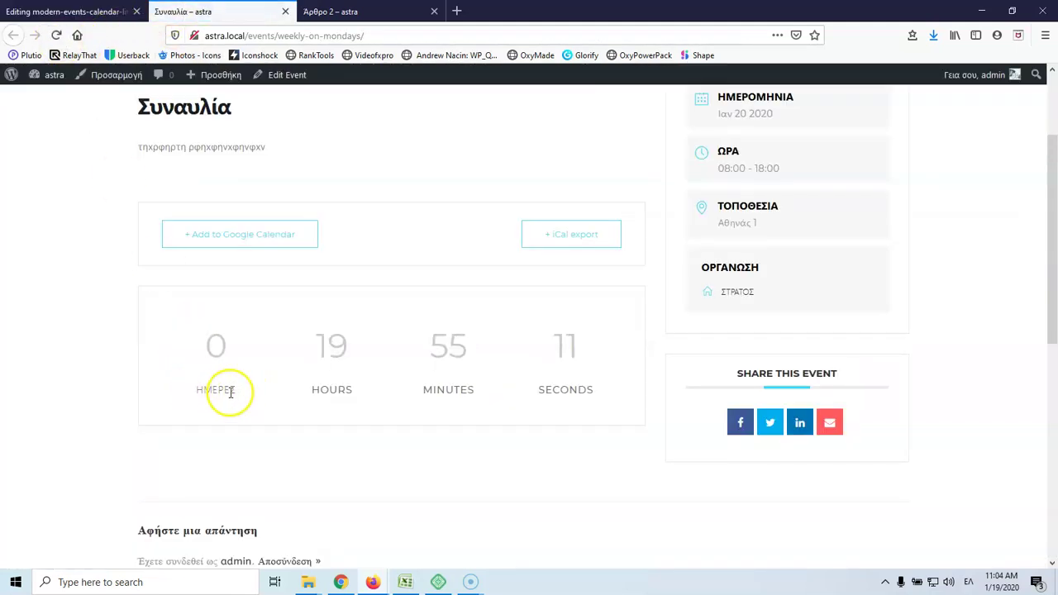
{"action": "scroll", "coordinate": [383, 350], "scroll_direction": "down", "scroll_amount": 5}
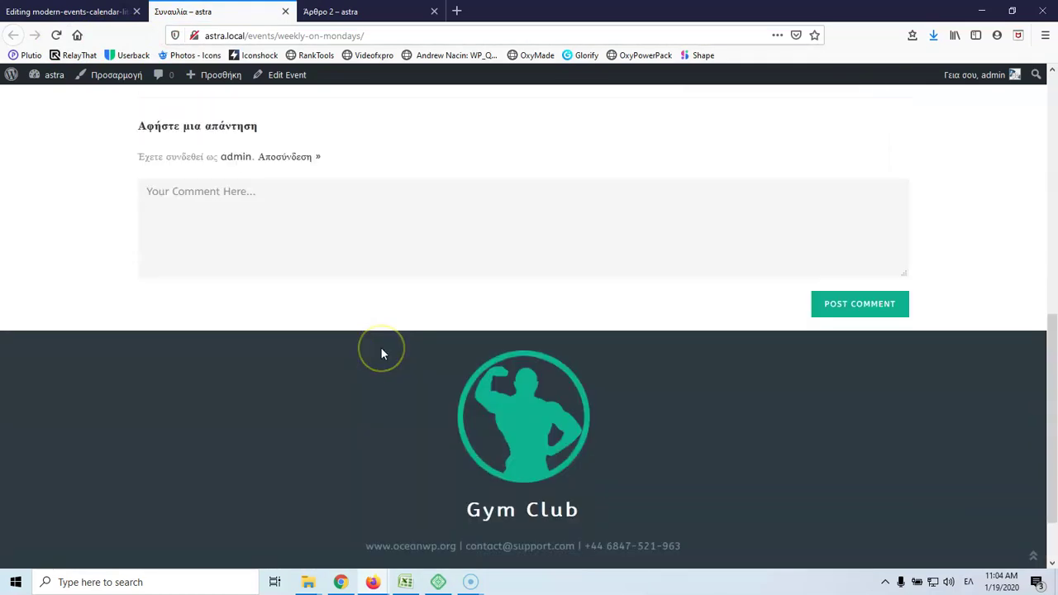
{"action": "scroll", "coordinate": [413, 347], "scroll_direction": "up", "scroll_amount": 5}
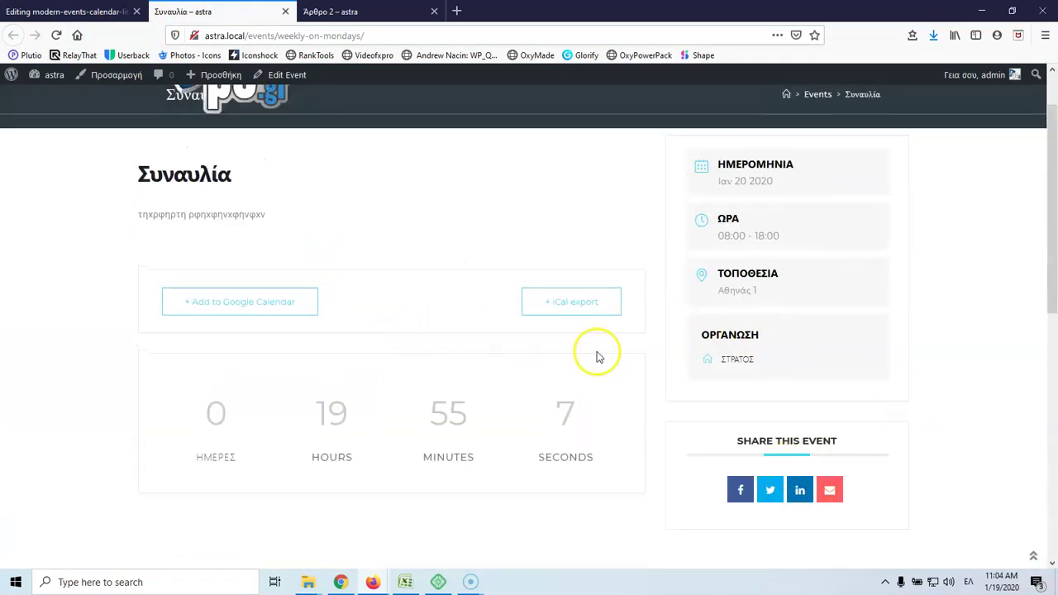
{"action": "scroll", "coordinate": [591, 352], "scroll_direction": "down", "scroll_amount": 3}
{"action": "scroll", "coordinate": [664, 345], "scroll_direction": "down", "scroll_amount": 2}
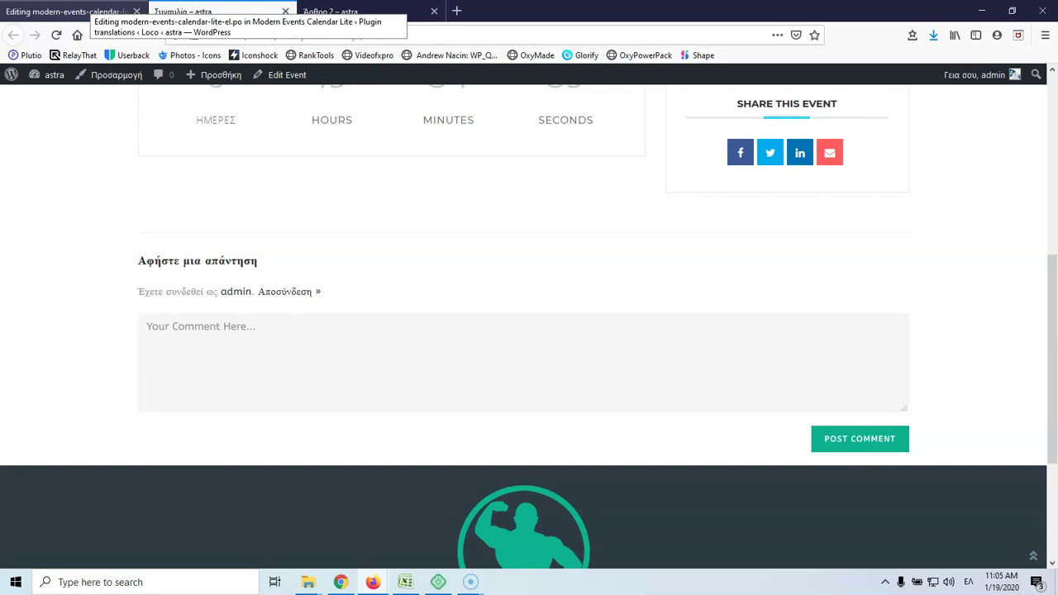
{"action": "scroll", "coordinate": [53, 193], "scroll_direction": "down", "scroll_amount": 1}
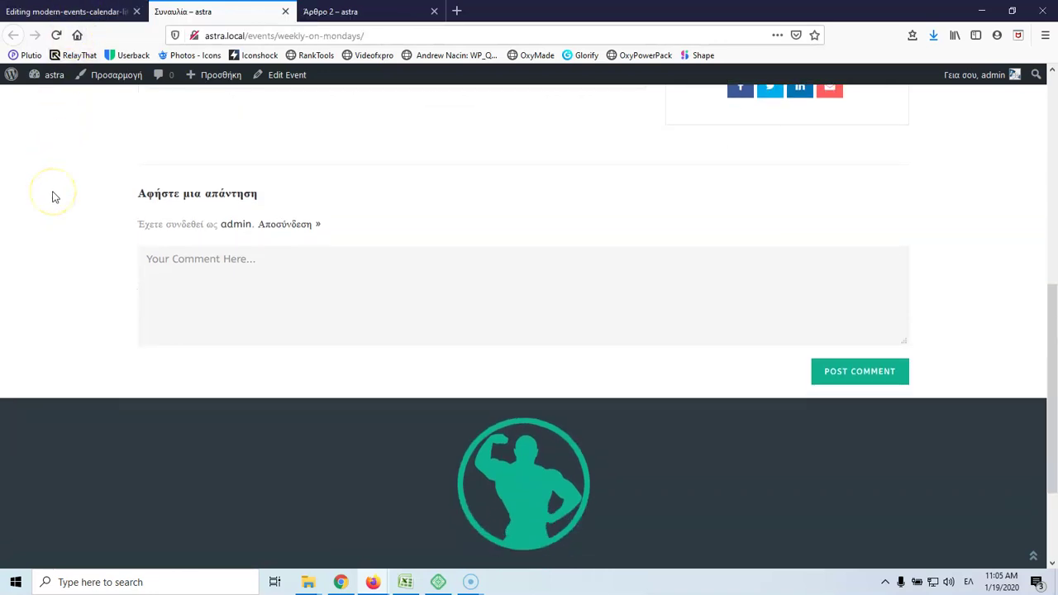